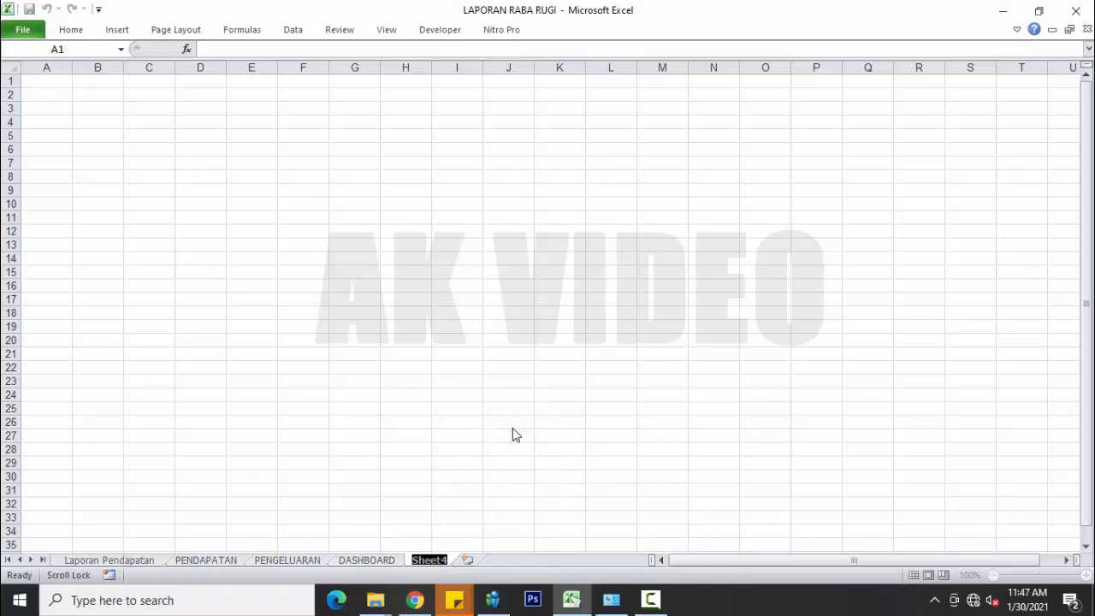
Rename the new Sheet4 as BANTUAN and check the PENDAPATAN sheet for reference.
text(BAN)
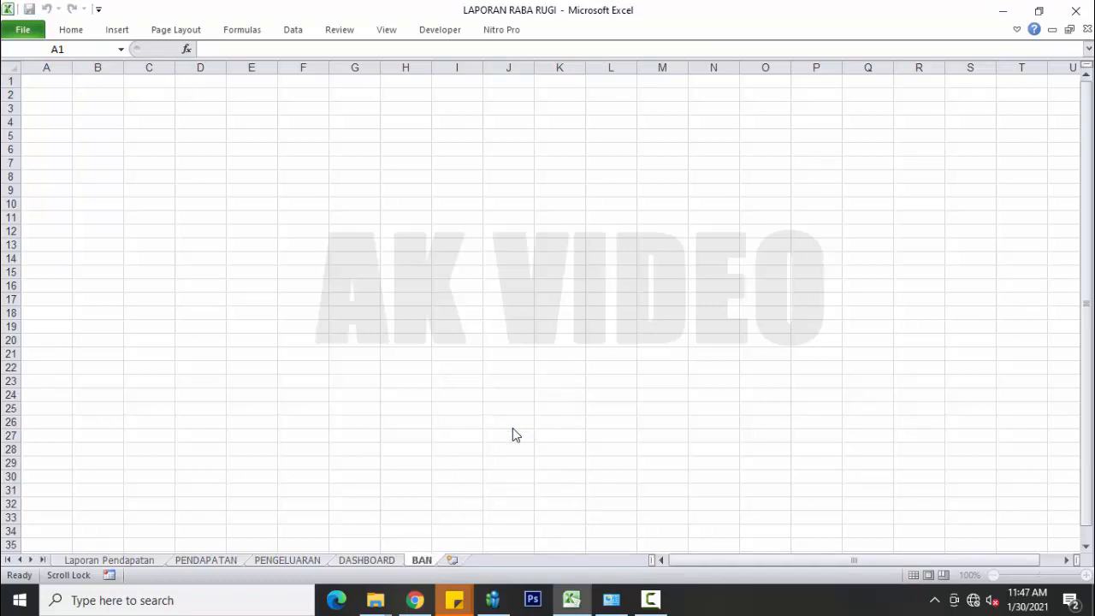
text(TUAN)
key(Return)
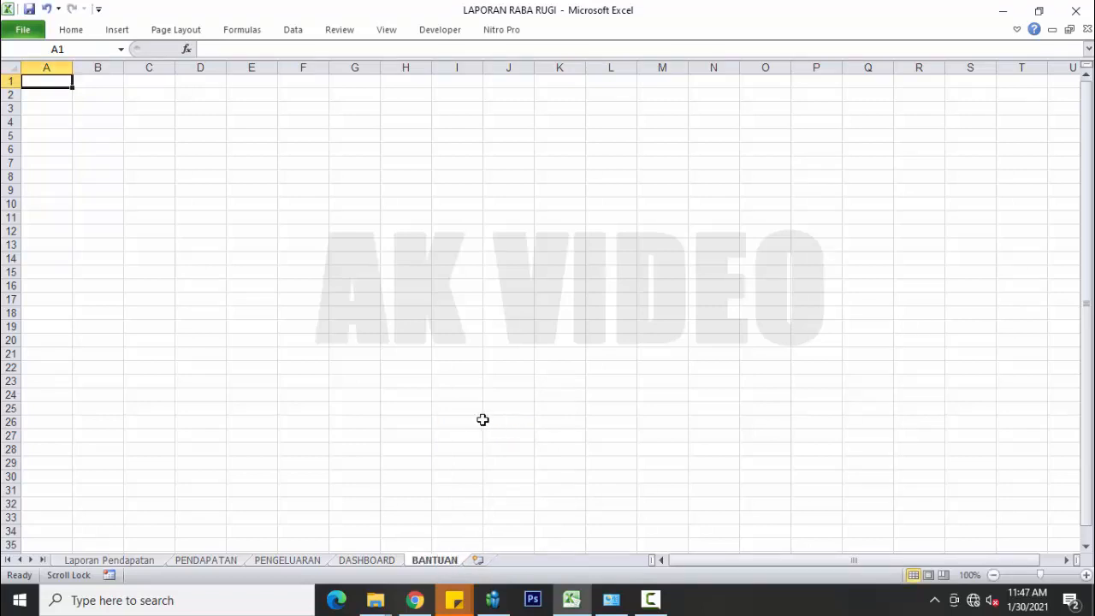
click(206, 559)
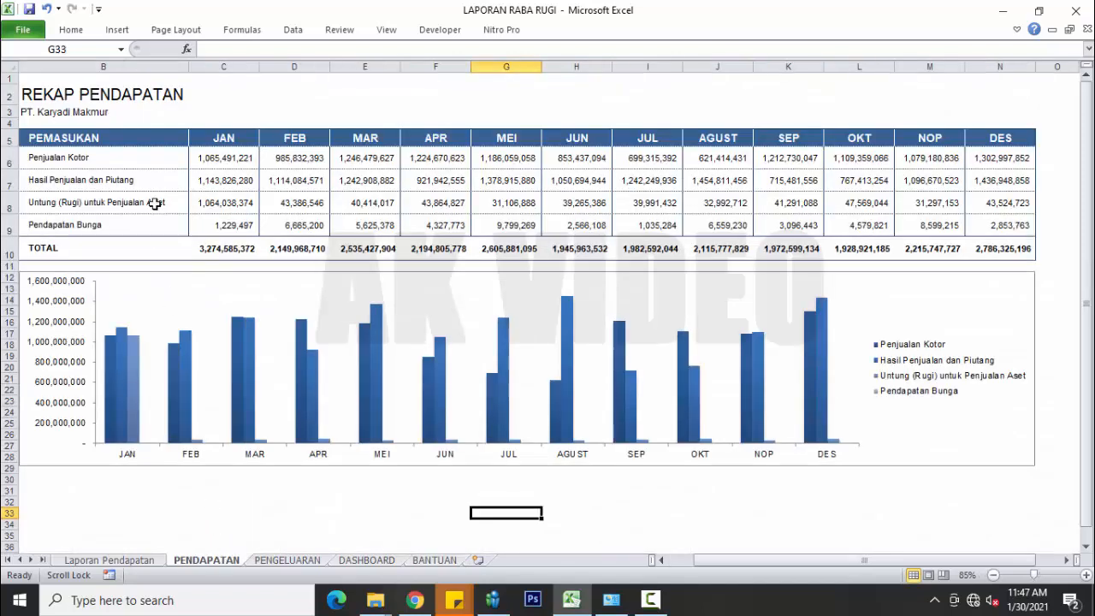
click(432, 561)
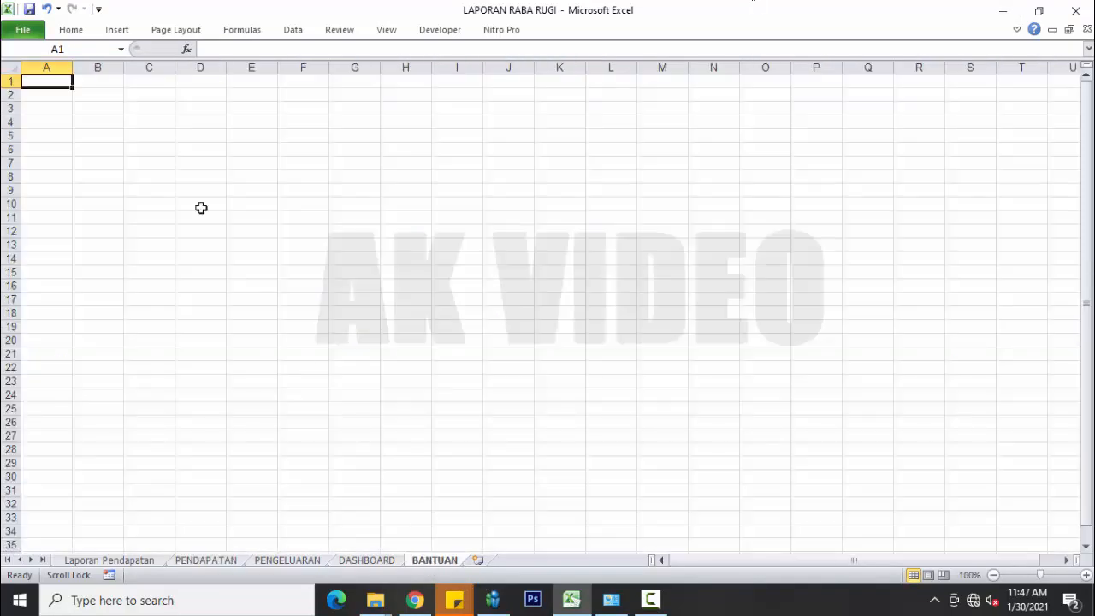
Enter the row label PENDAPATAN in cell C3 and widen column C so the text fits on one line.
click(150, 148)
click(151, 109)
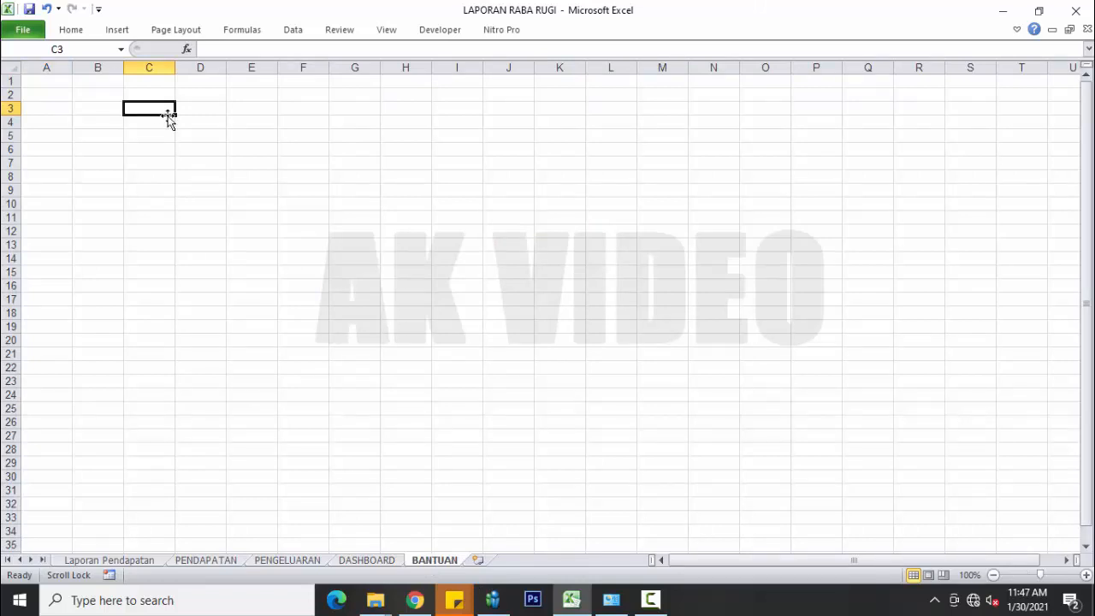
text(PENDA)
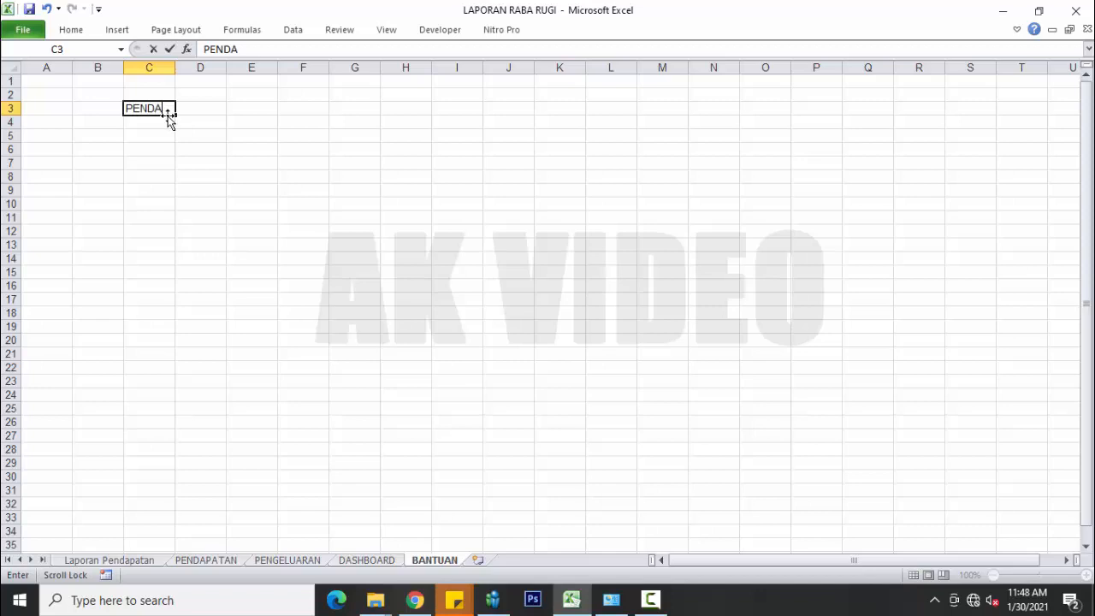
text(PATAN)
key(Right)
click(168, 117)
click(98, 108)
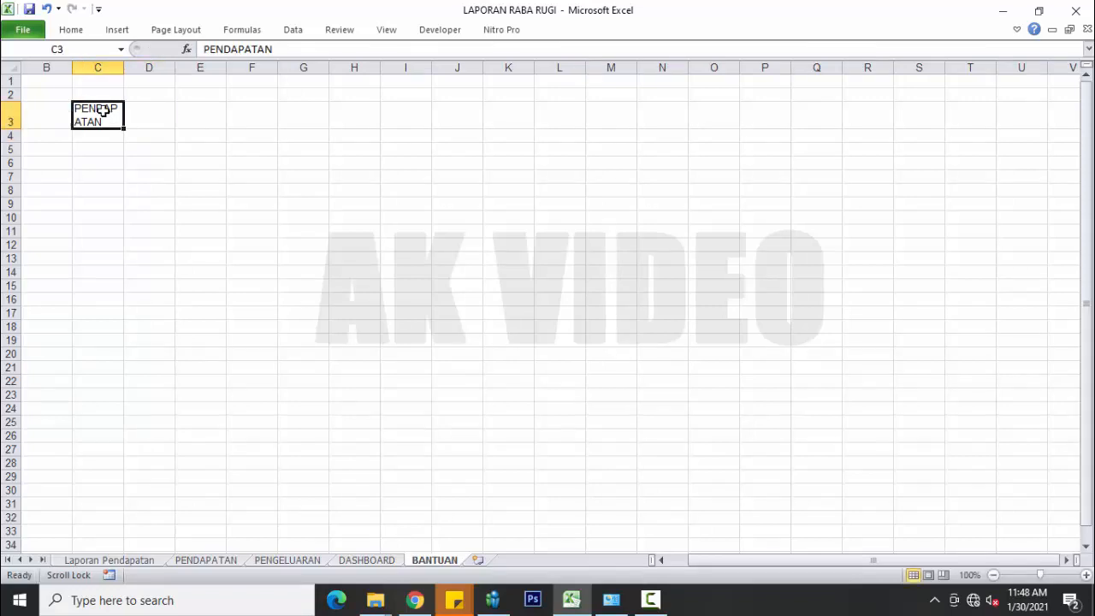
drag(123, 69, 167, 74)
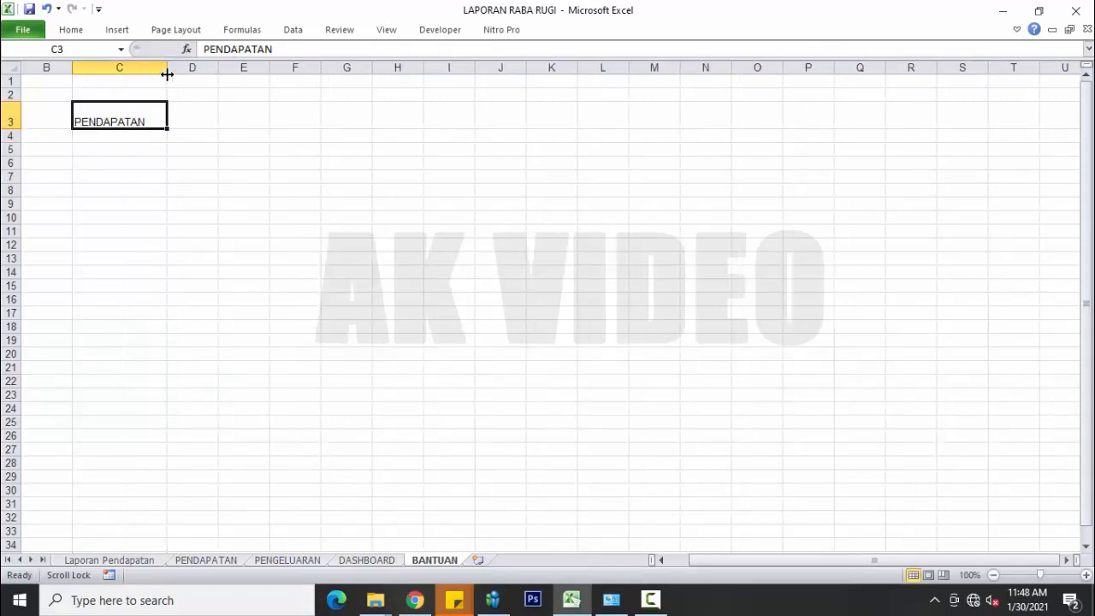
Enter the row label PENGELUARAN in cell C4, below PENDAPATAN.
click(134, 137)
text(PEN)
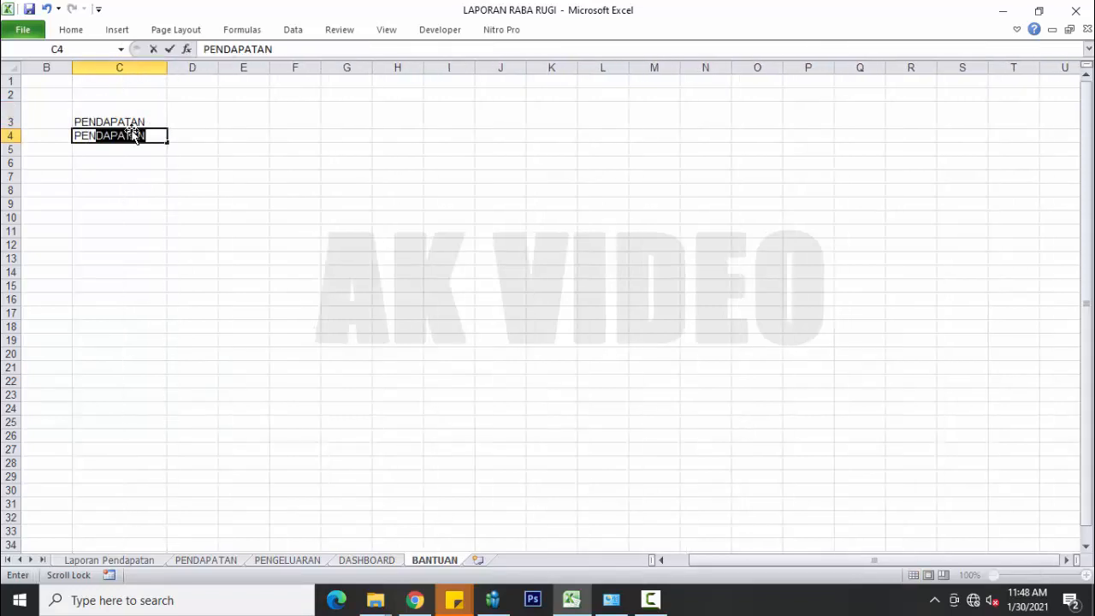
text(GELUARAN)
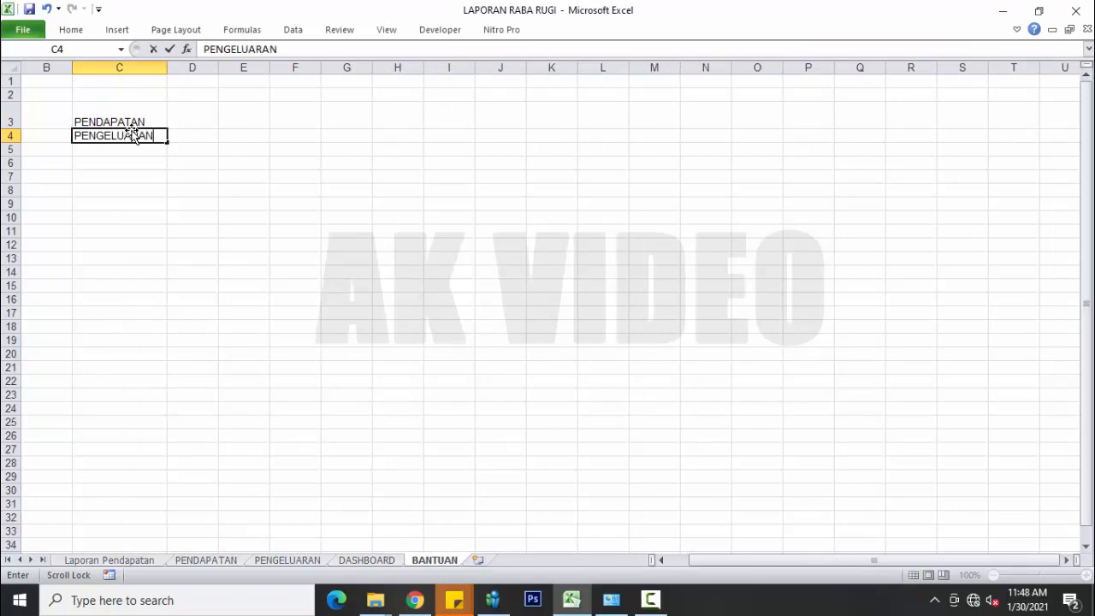
key(Return)
Link cell D2 to the JAN heading of the PENDAPATAN sheet with =PENDAPATAN!C5.
click(189, 97)
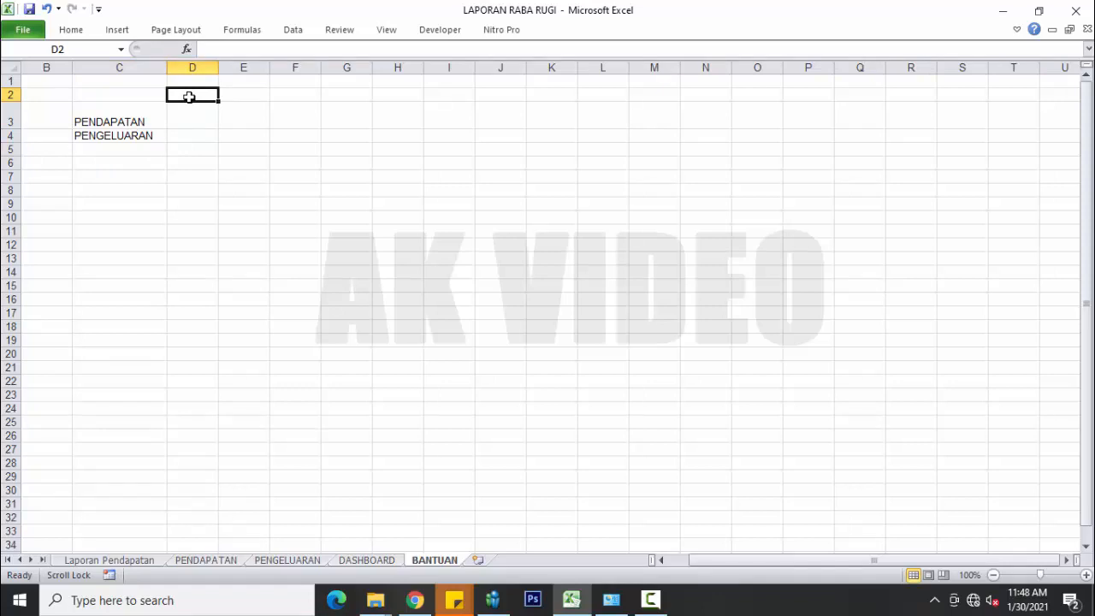
click(183, 121)
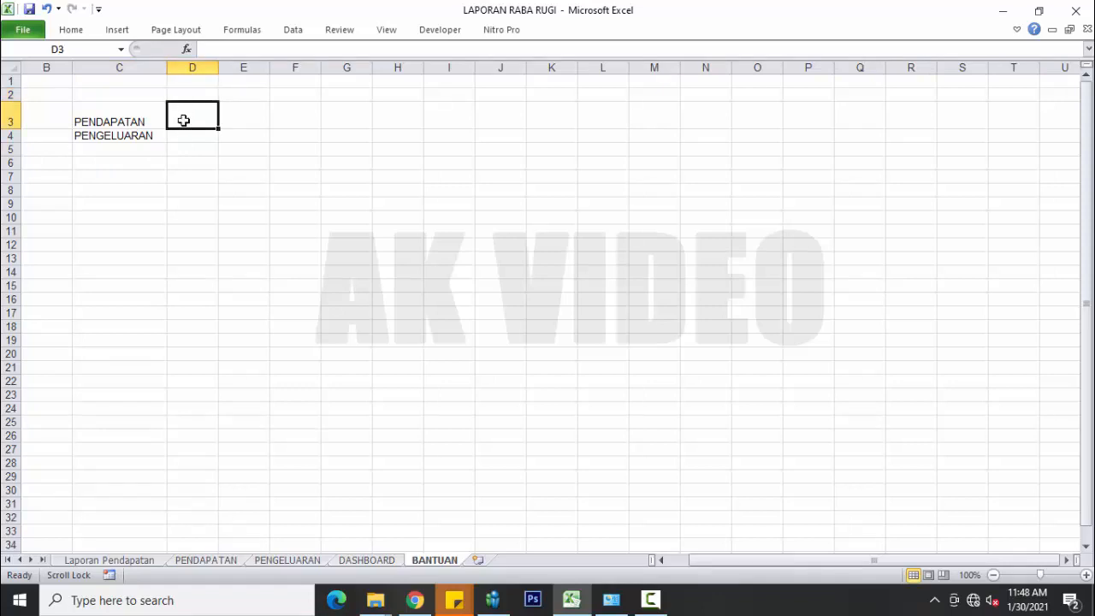
click(186, 96)
text(=)
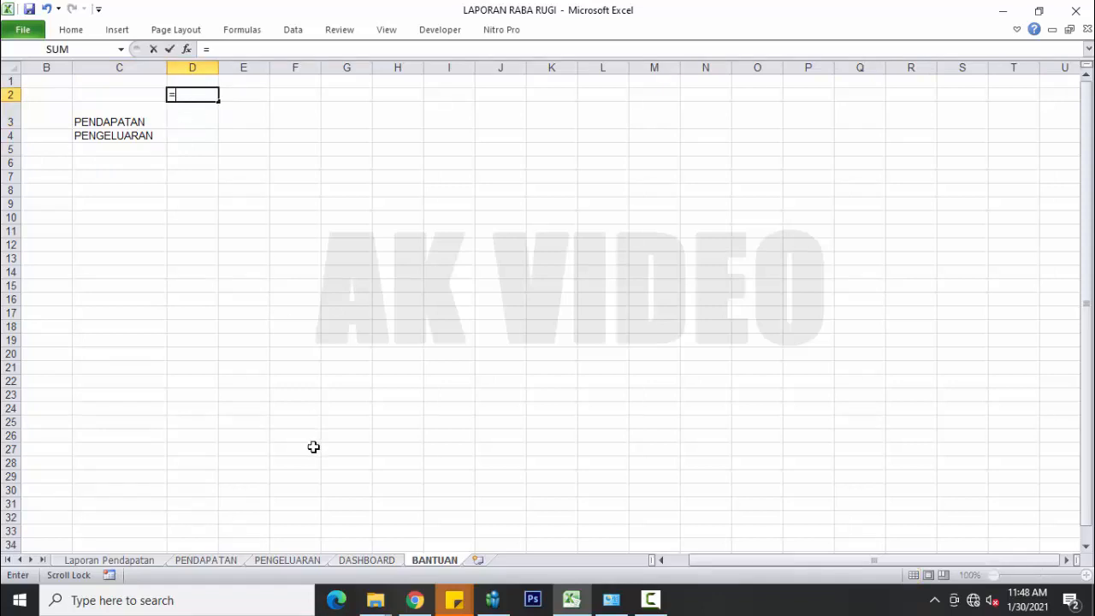
click(238, 562)
click(225, 139)
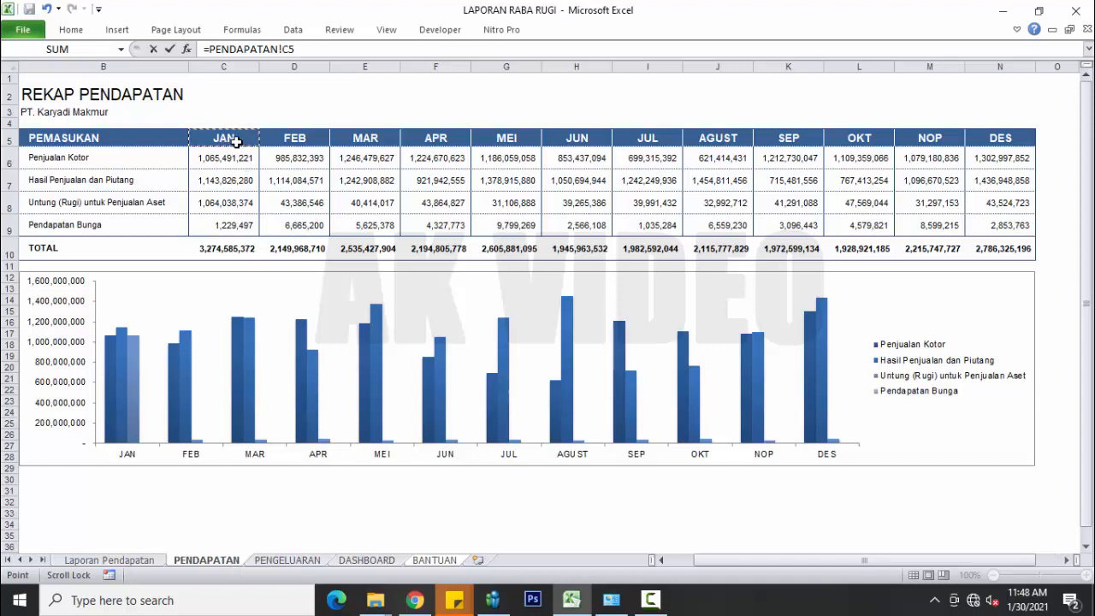
key(Return)
Copy the month heading formula from D2 across row 2 through O2, covering FEB to DES.
click(198, 96)
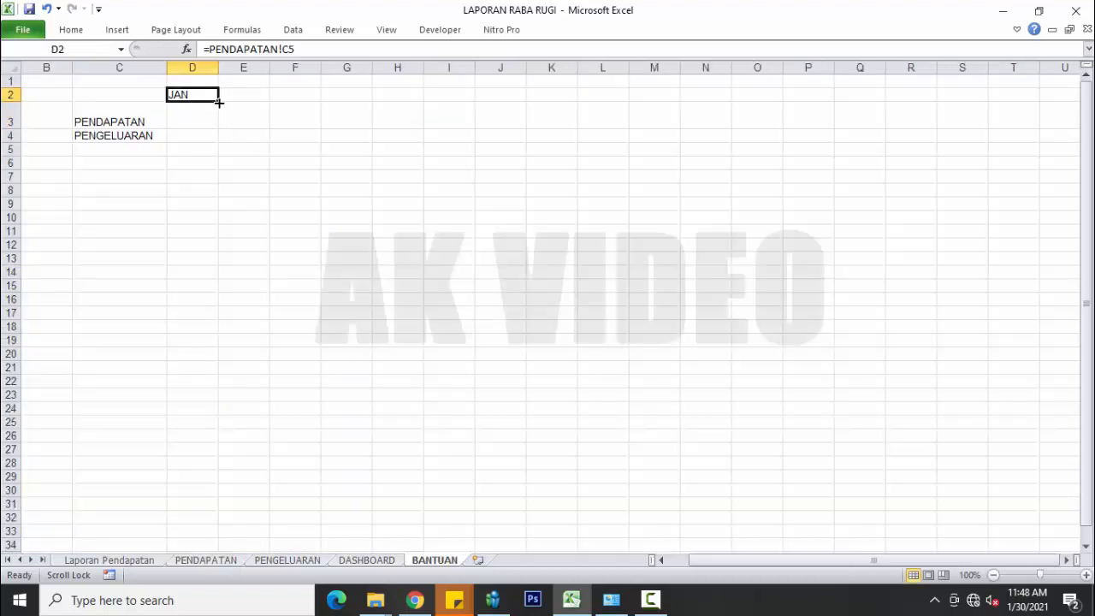
drag(219, 102, 717, 103)
click(716, 85)
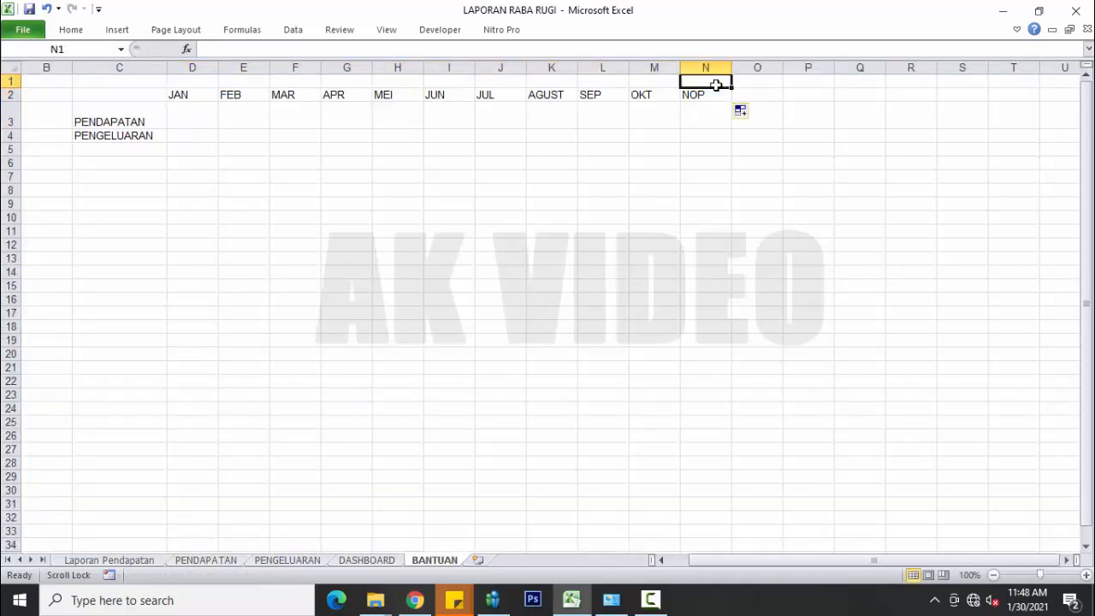
click(712, 91)
click(736, 103)
click(729, 95)
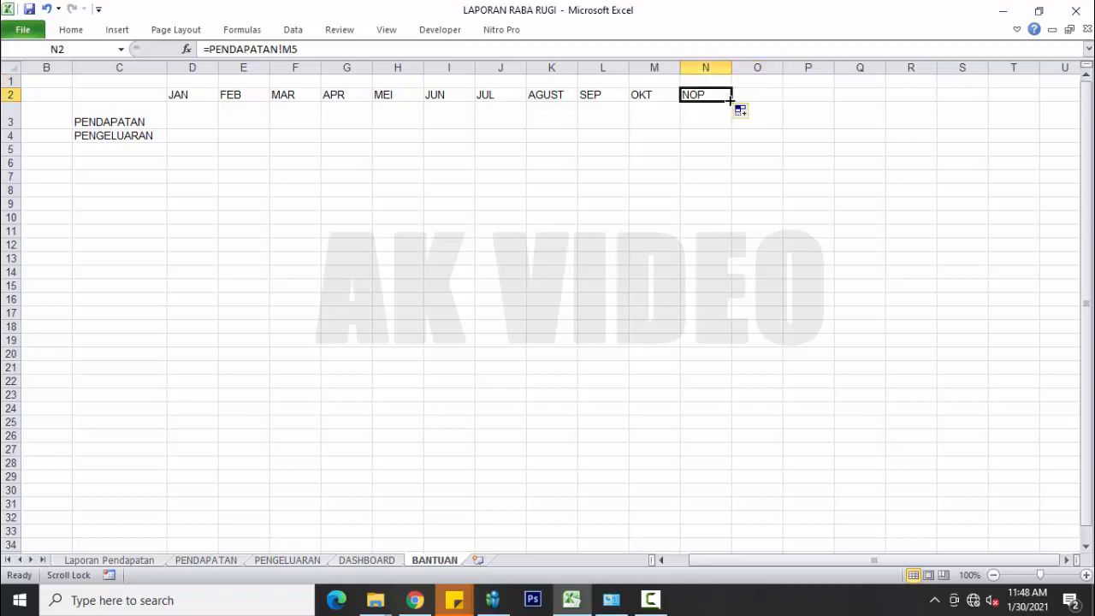
drag(733, 101, 764, 101)
Add the column heading TOTAL in cell P2, beside DES.
click(807, 99)
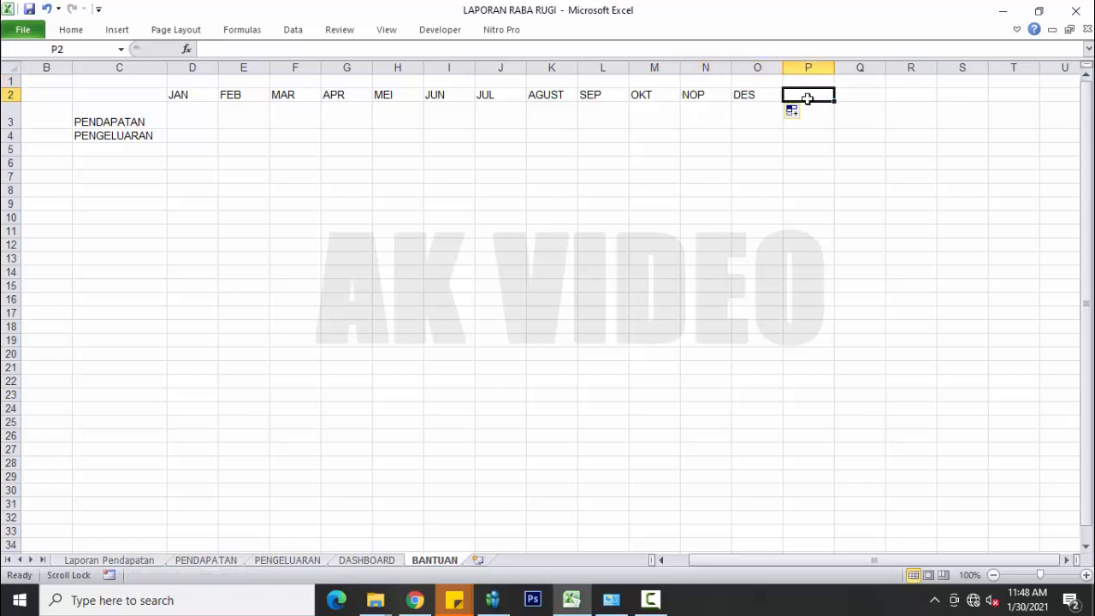
text(TOT)
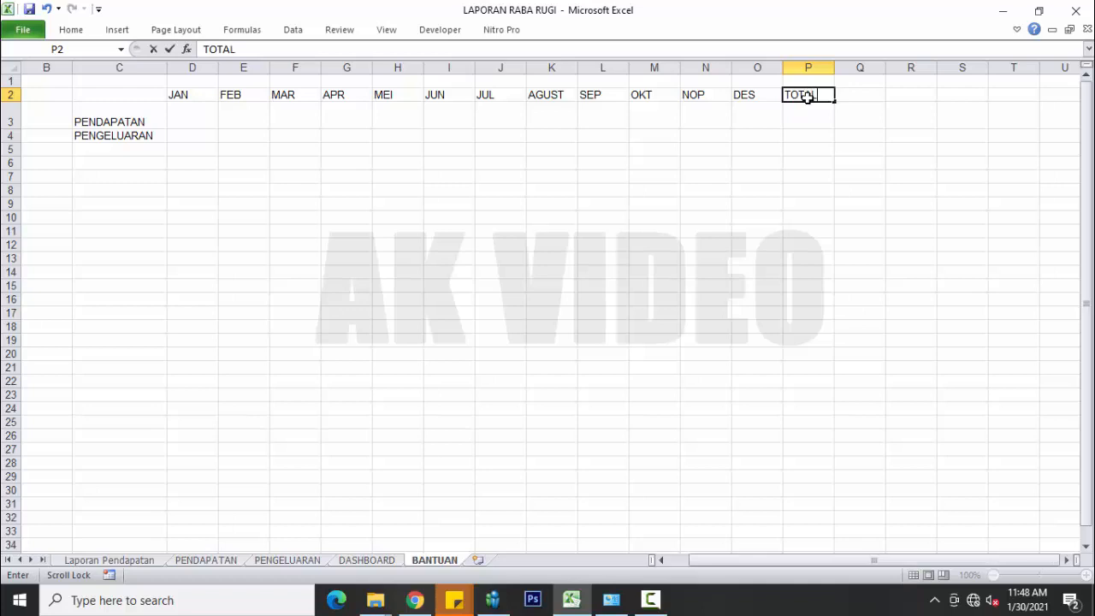
text(AL)
key(Return)
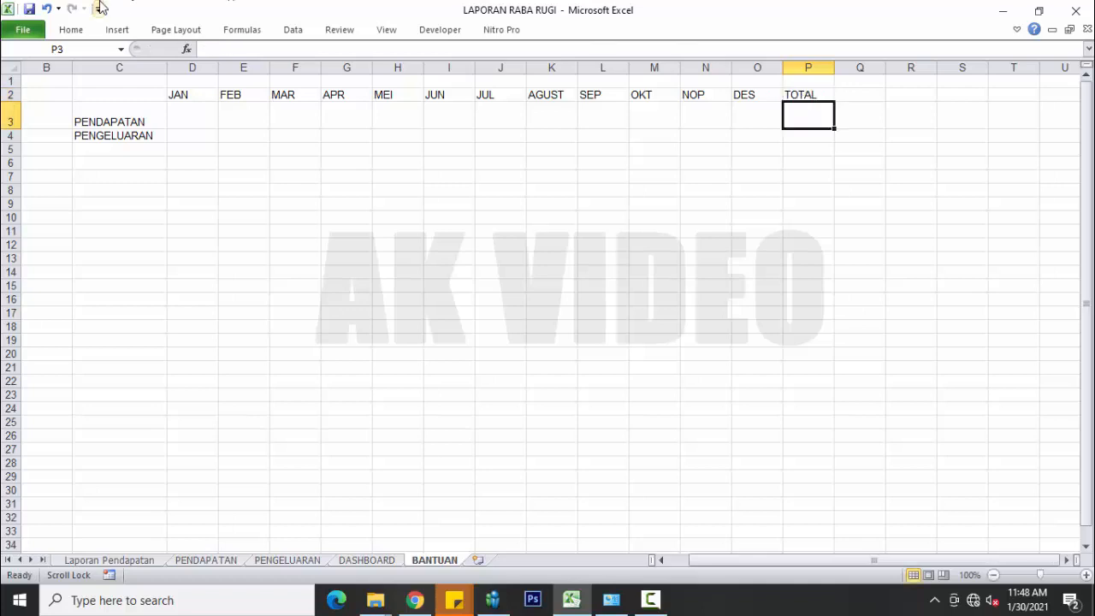
Sum D3:O3 in cell P3 with AutoSum and copy the formula down to P4.
click(71, 29)
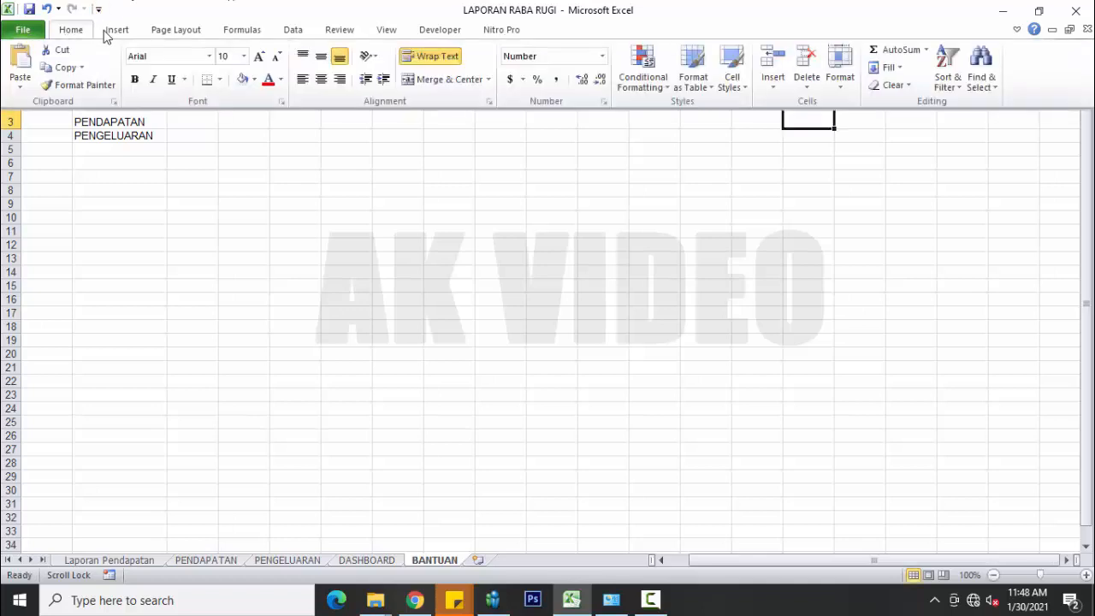
click(894, 49)
drag(748, 116, 215, 112)
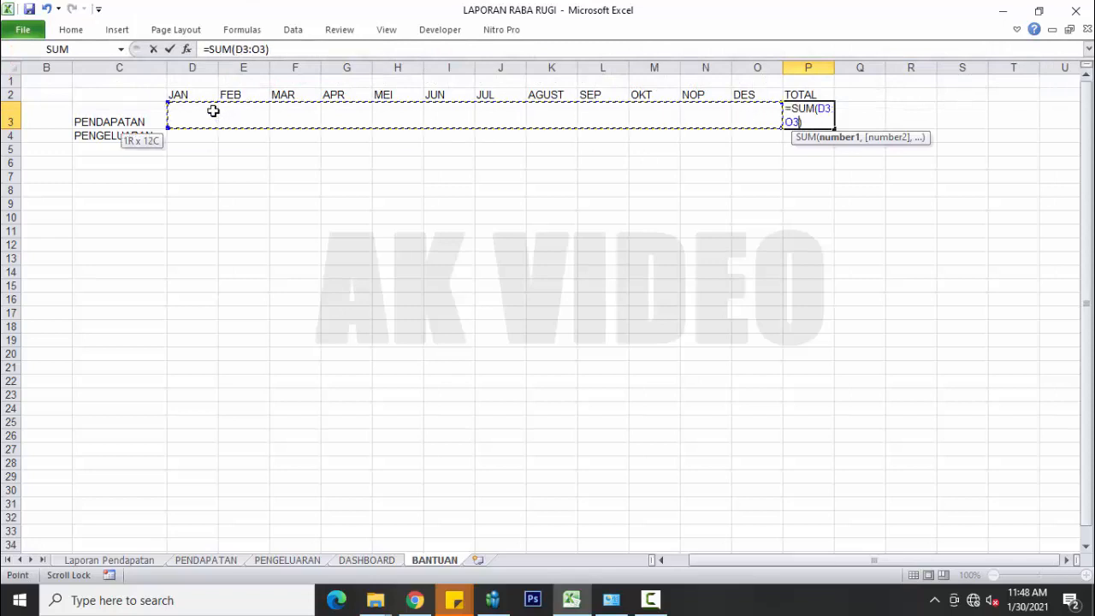
key(Return)
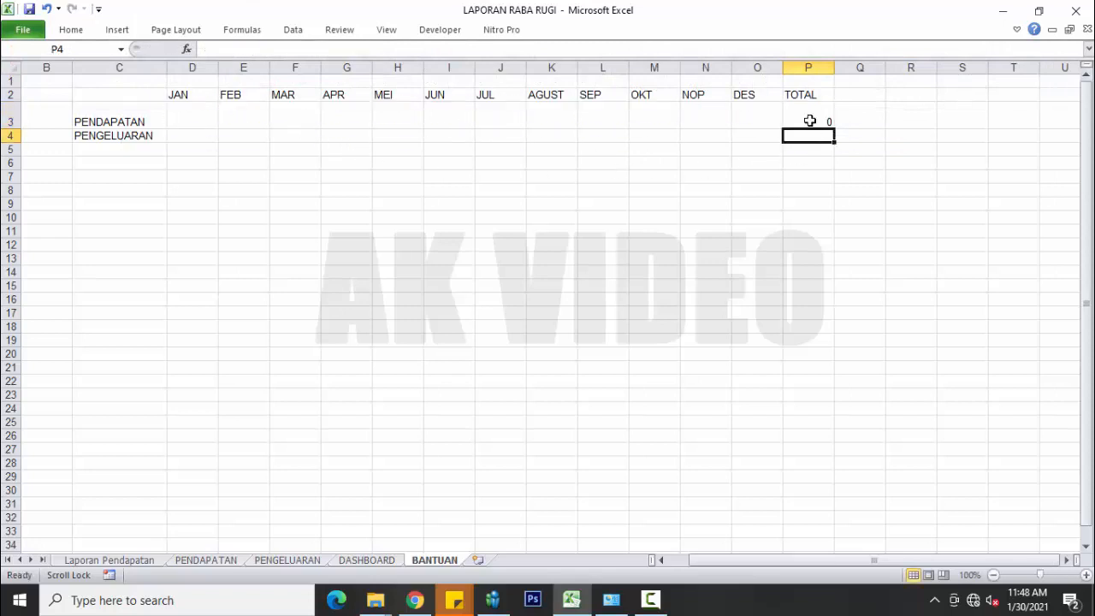
click(811, 119)
drag(835, 128, 831, 141)
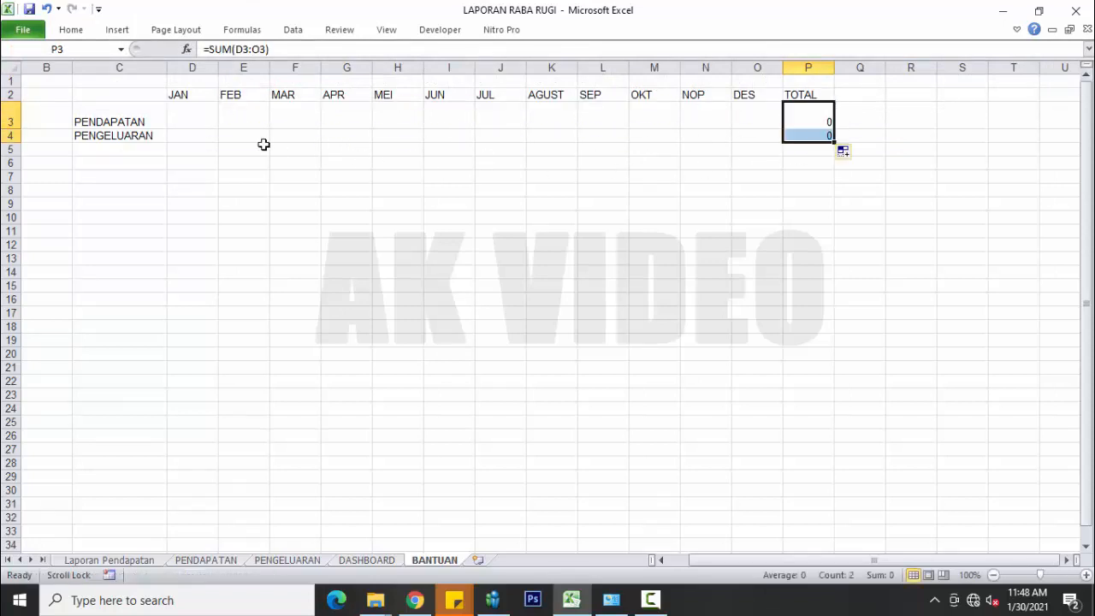
Link D3 to January's total income with =PENDAPATAN!C10 and copy the formula across to O3.
click(199, 110)
text(=)
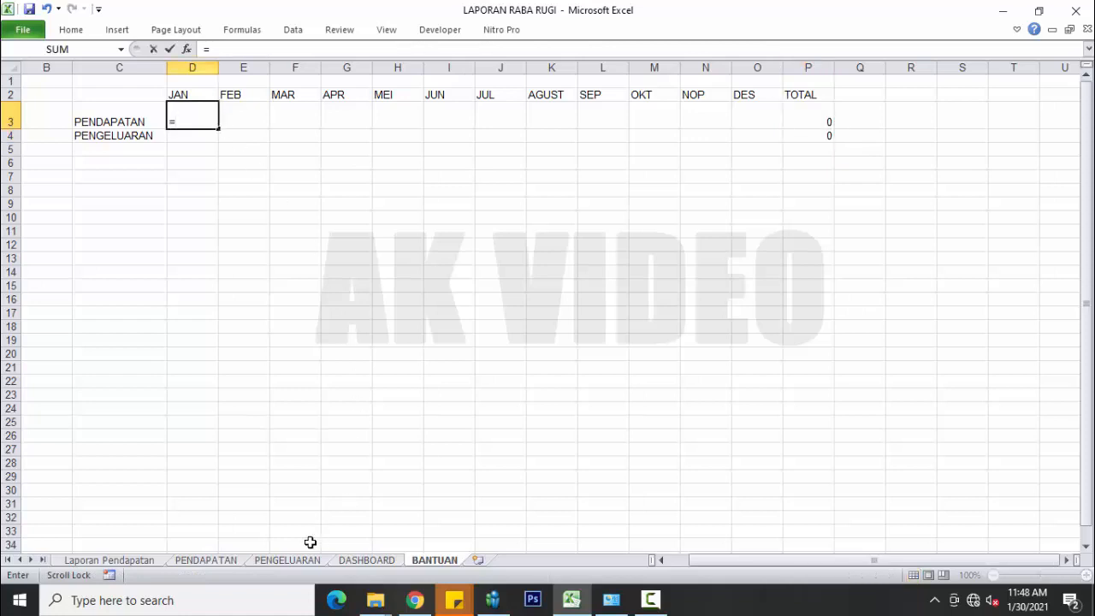
click(205, 561)
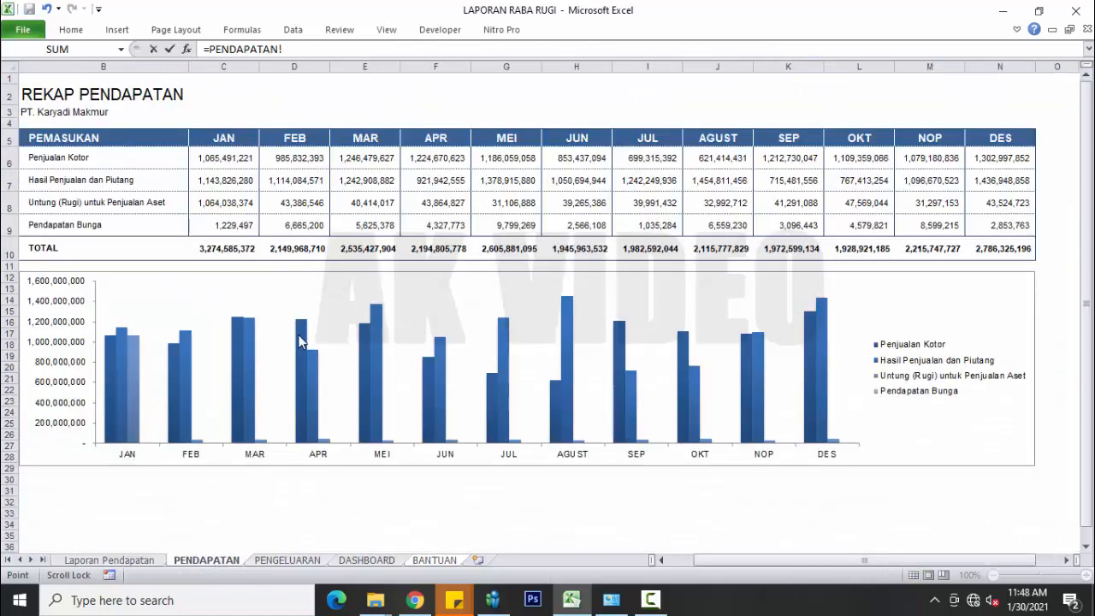
click(238, 246)
key(Return)
click(212, 120)
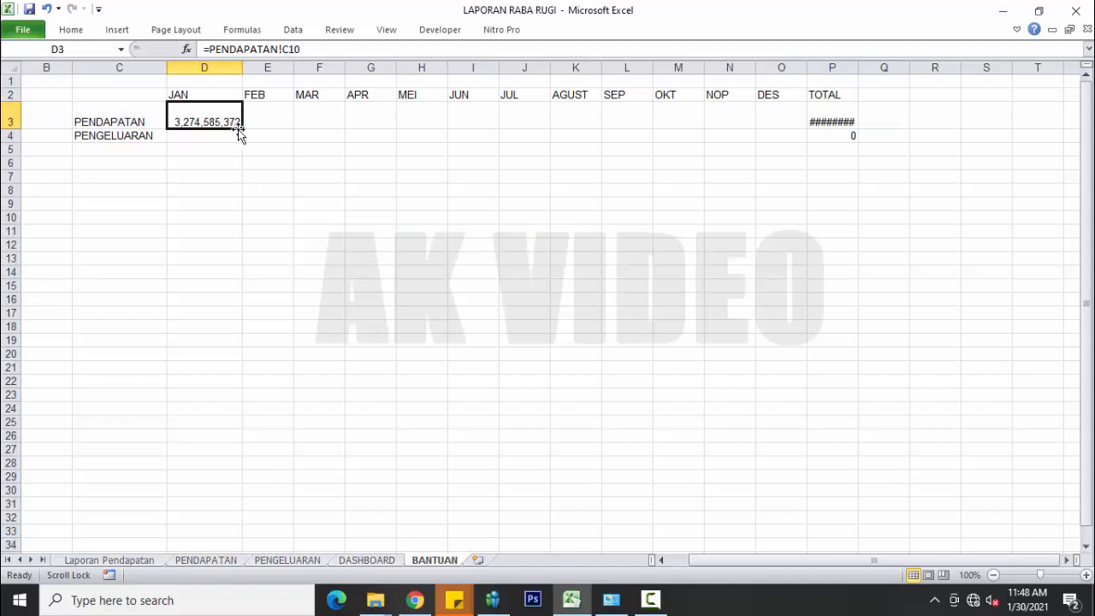
drag(242, 128, 779, 129)
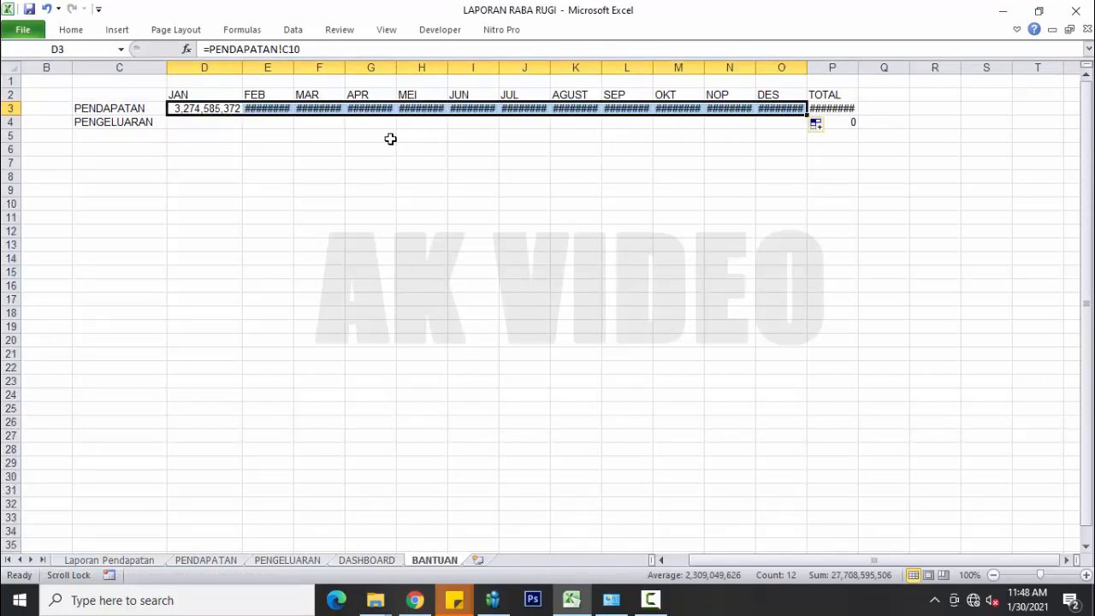
AutoFit the widths of columns D through P so the amounts fit.
click(279, 126)
drag(218, 67, 808, 66)
double_click(808, 66)
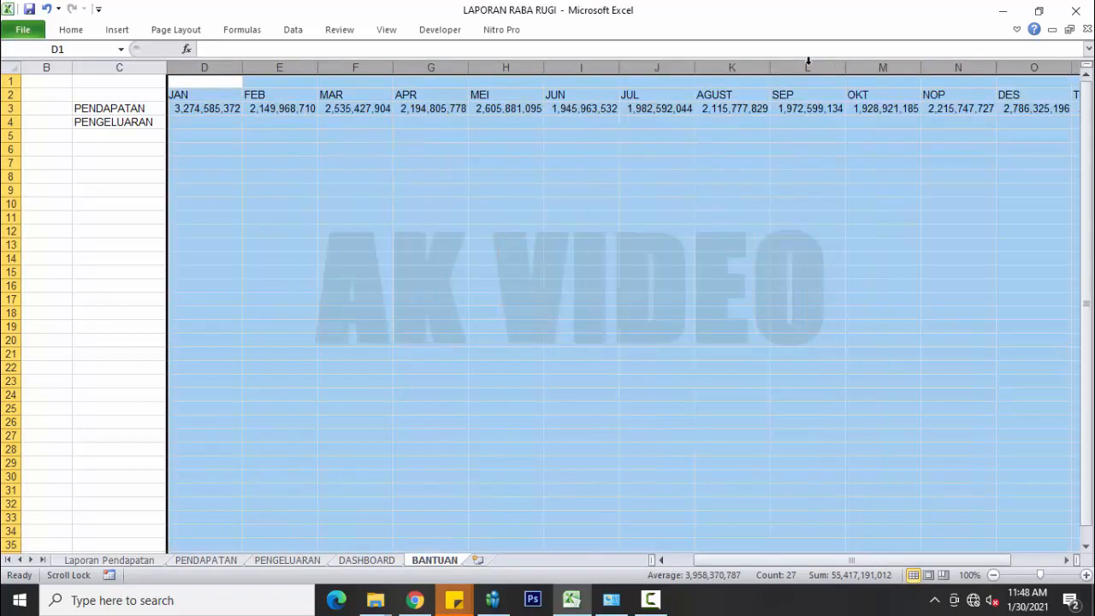
click(542, 151)
Link D4 to January's total expenses with =PENGELUARAN!C37 and copy the formula across to O4.
click(200, 123)
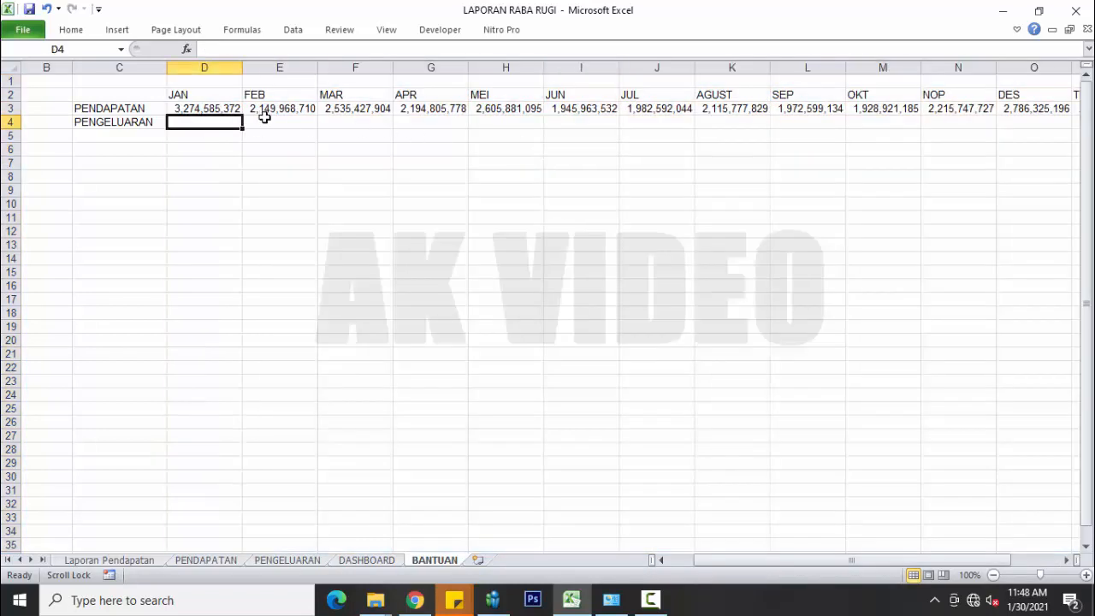
text(=)
click(287, 561)
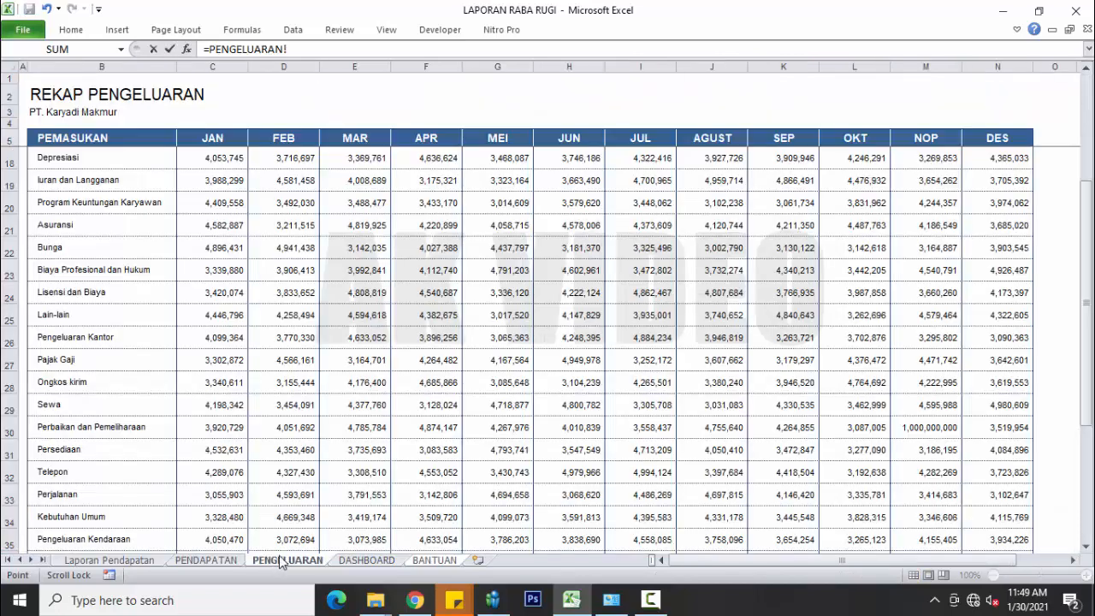
scroll(237, 290, down, 6)
scroll(244, 291, up, 2)
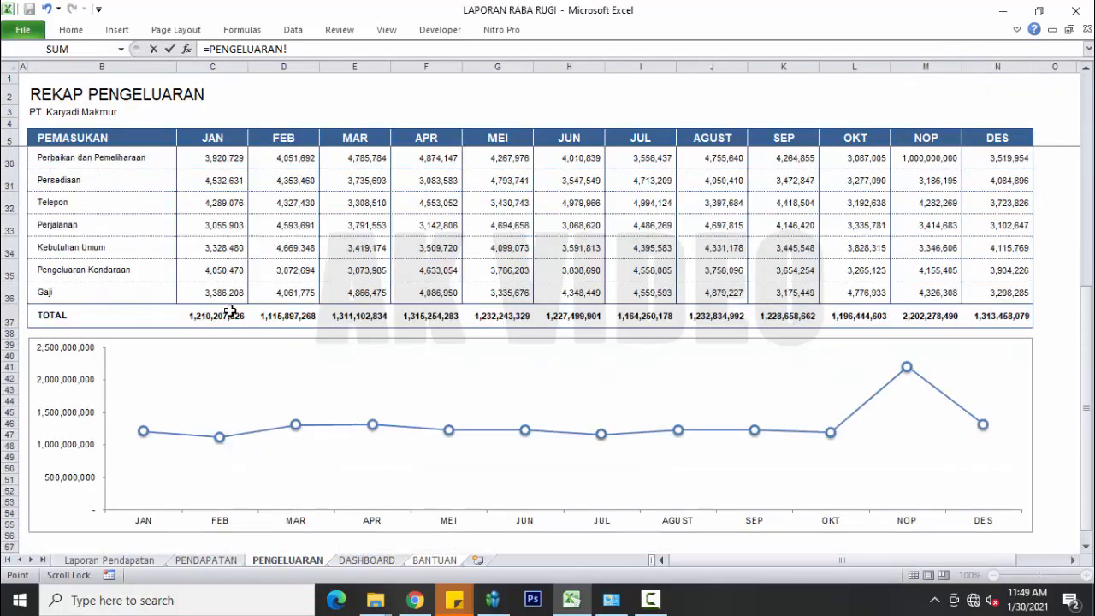
click(230, 311)
key(Return)
click(229, 123)
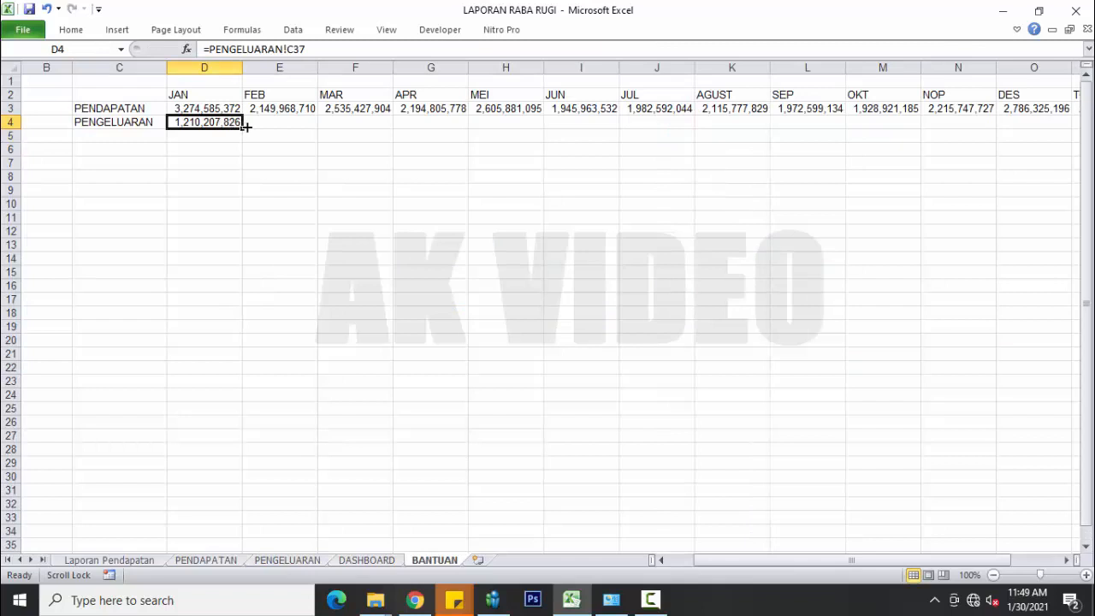
drag(245, 126, 933, 126)
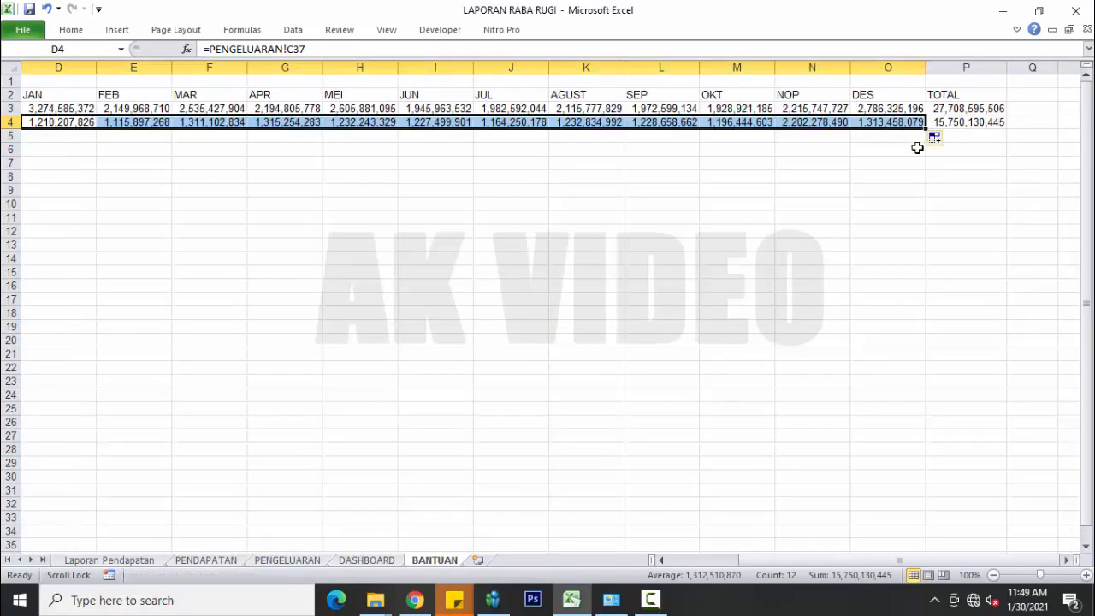
click(967, 130)
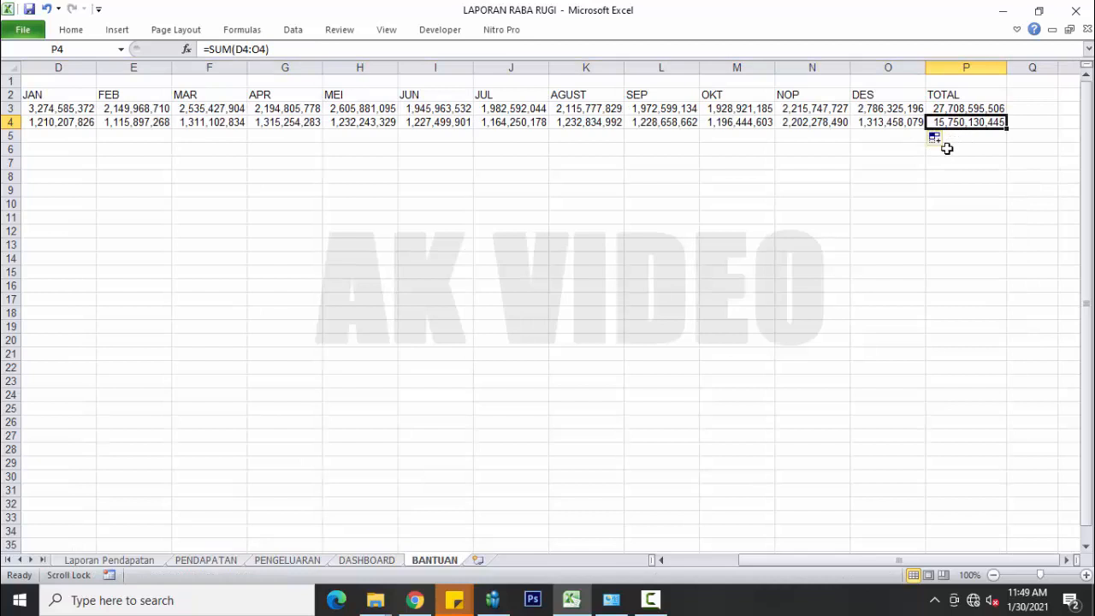
Zoom the sheet out to 90%, AutoFit columns D through P so the amounts fit, and narrow column B.
click(993, 575)
click(594, 282)
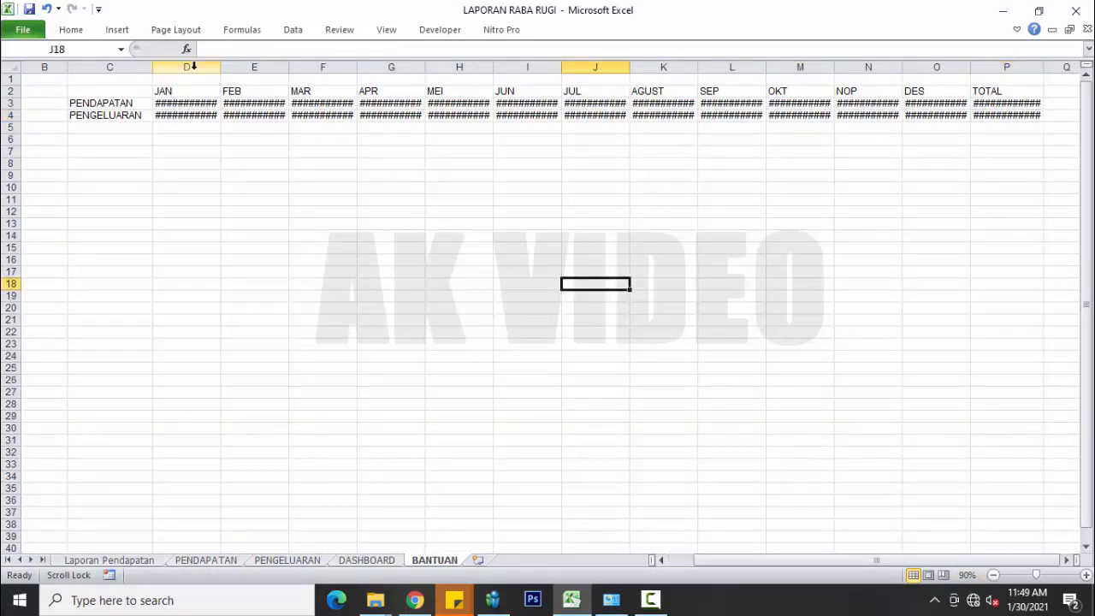
drag(190, 66, 970, 66)
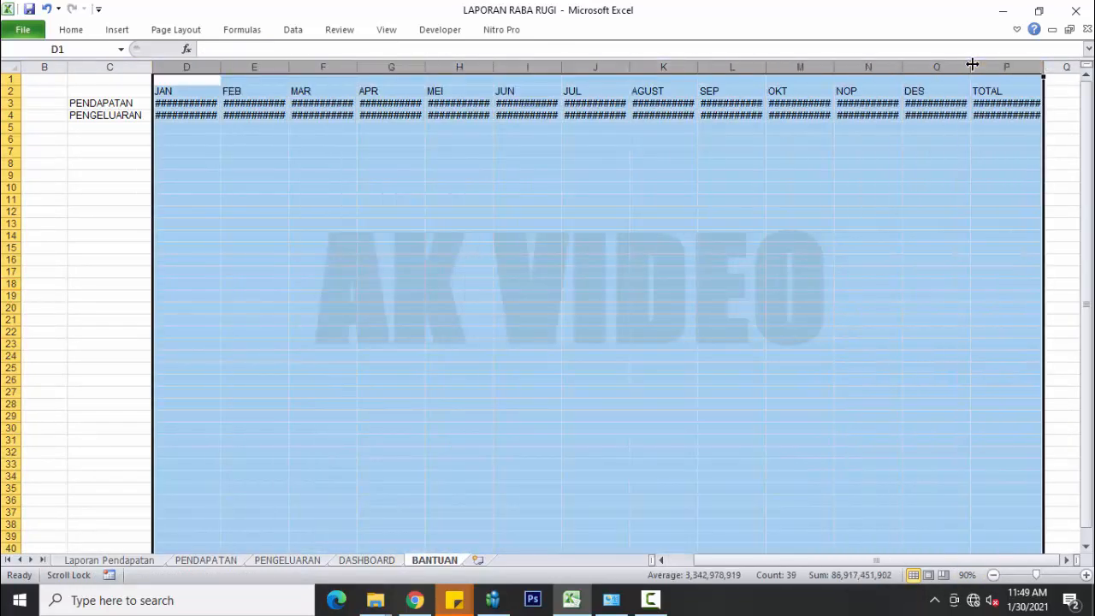
double_click(971, 66)
click(599, 224)
drag(67, 66, 32, 67)
click(151, 198)
Enter the heading KETERANGAN in C2, above the PENDAPATAN and PENGELUARAN labels.
click(82, 93)
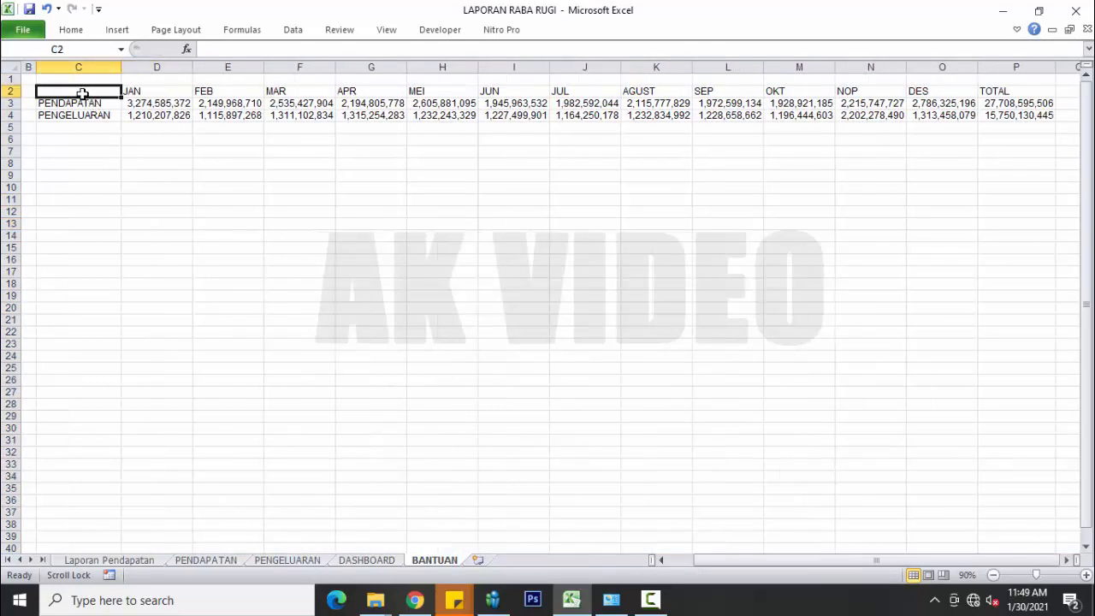
text(KETERANGAN)
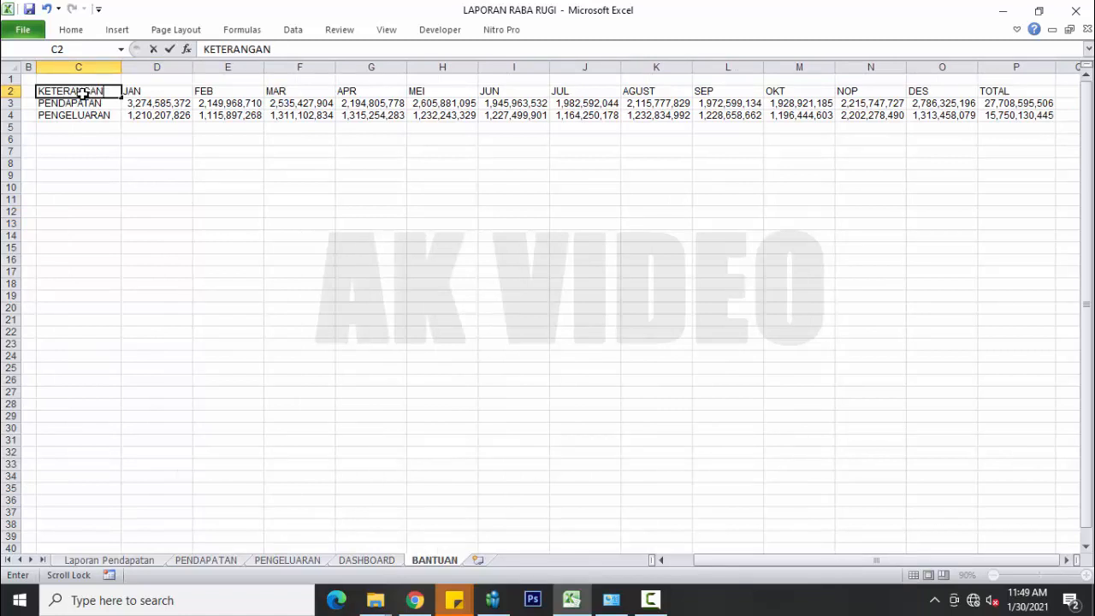
key(Return)
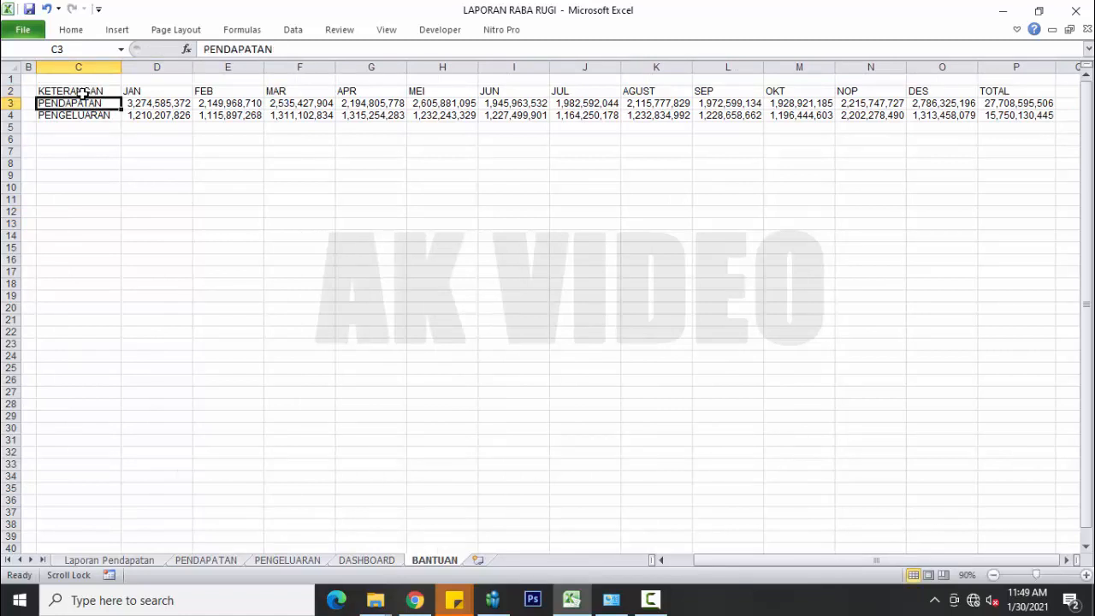
click(183, 257)
click(214, 238)
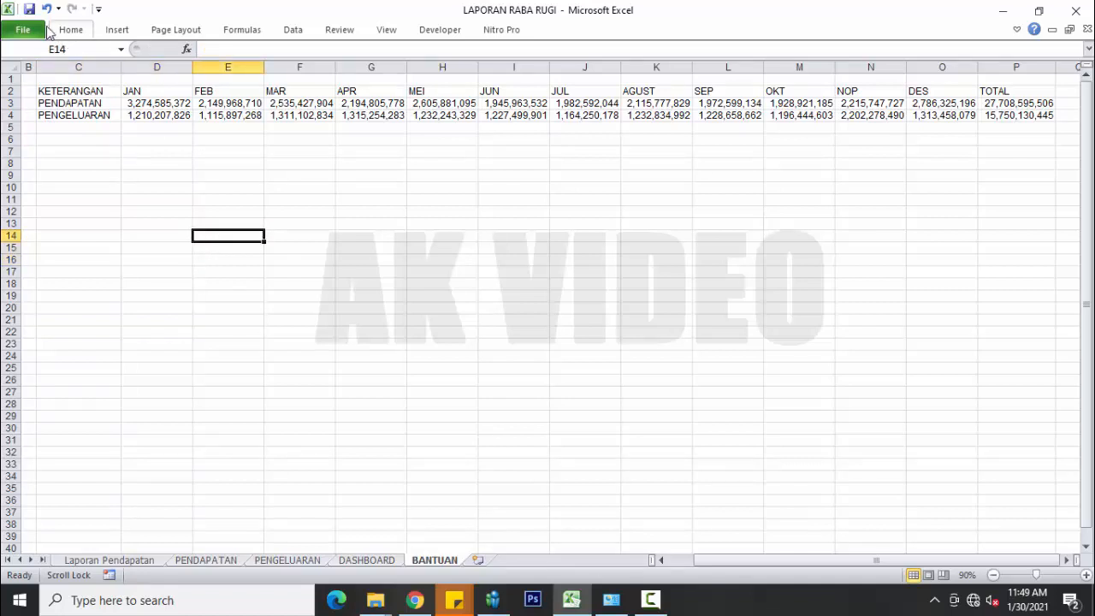
Add the row label PROFIT in C5, below PENGELUARAN.
click(100, 126)
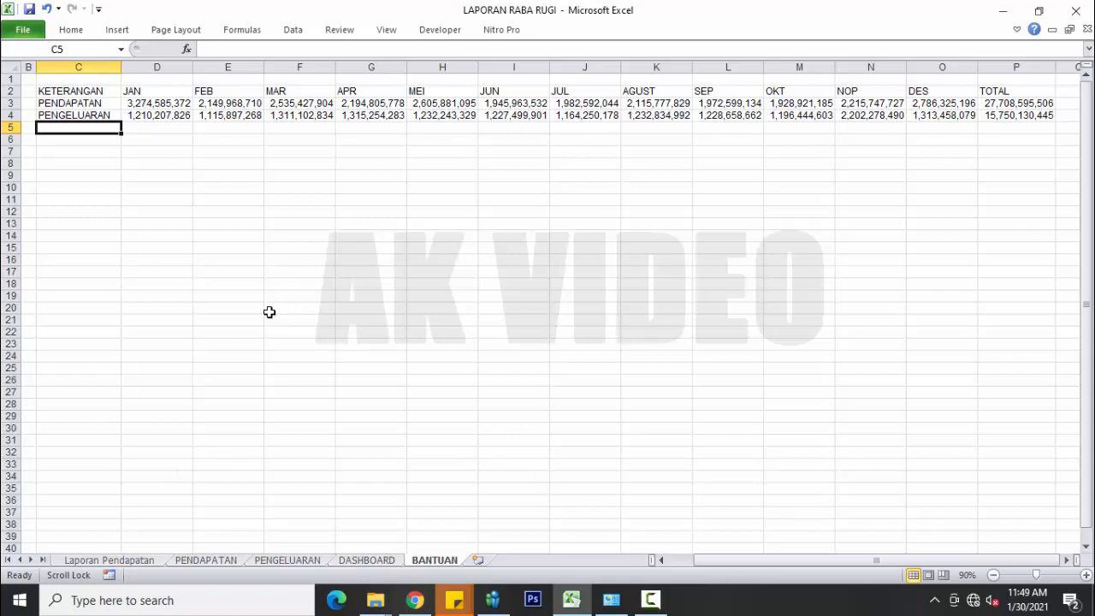
text(PROFIT)
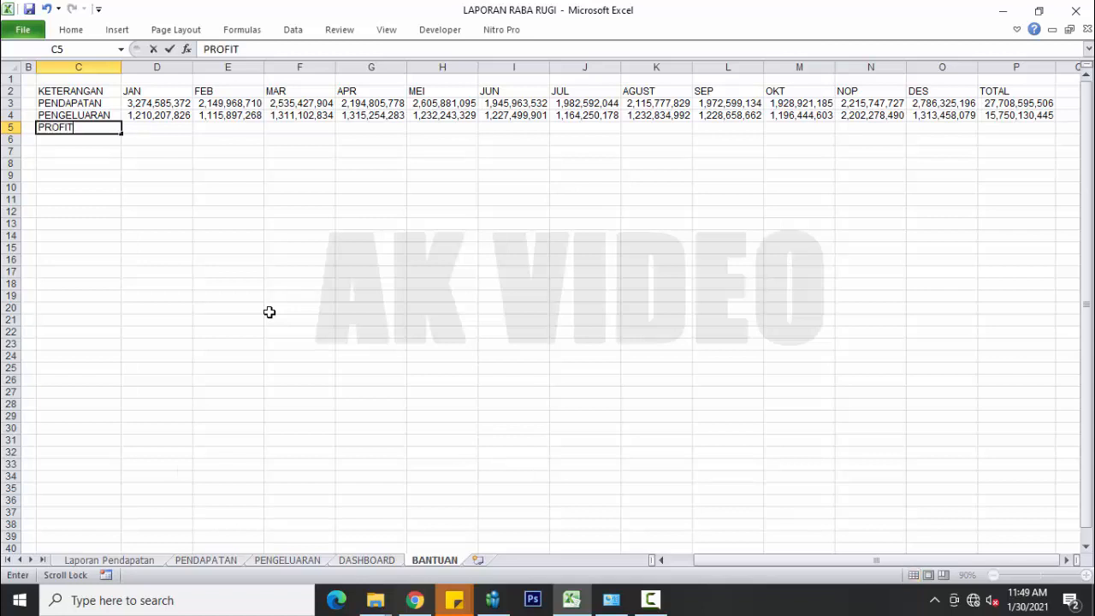
key(Right)
click(196, 235)
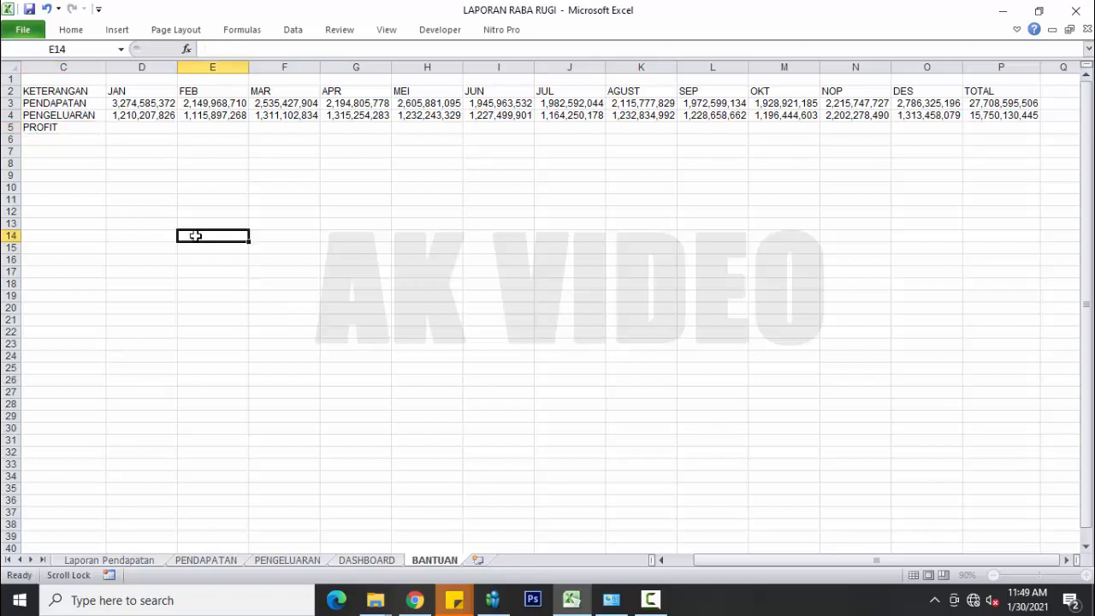
Calculate January's profit in D5 with =D3-D4 and copy the formula across to the TOTAL column, P5.
click(152, 127)
text(=)
click(135, 103)
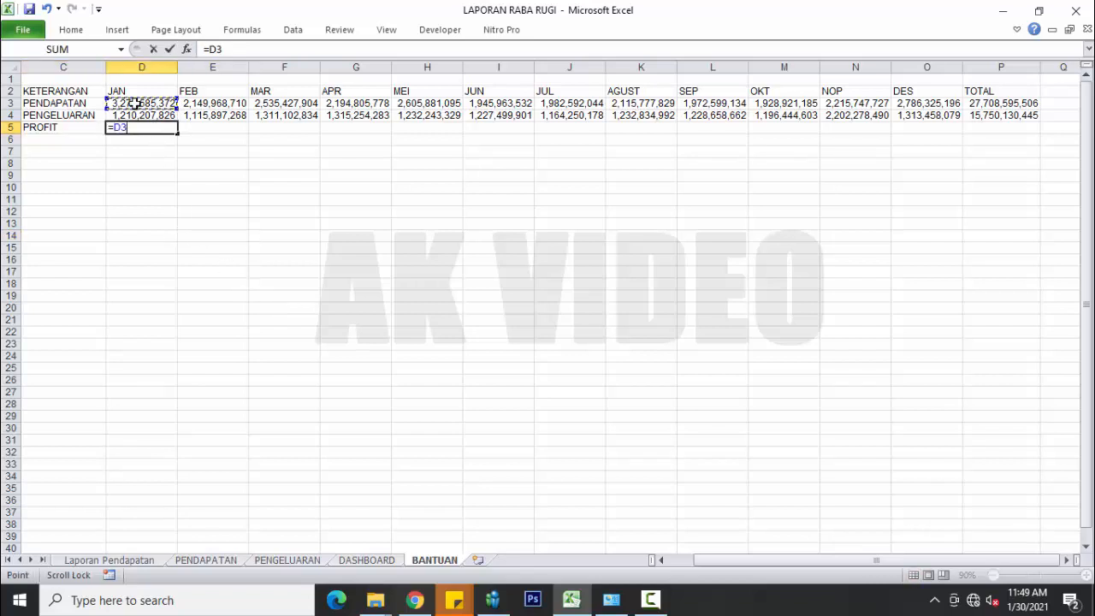
text(-)
click(133, 116)
key(Return)
click(159, 163)
click(159, 129)
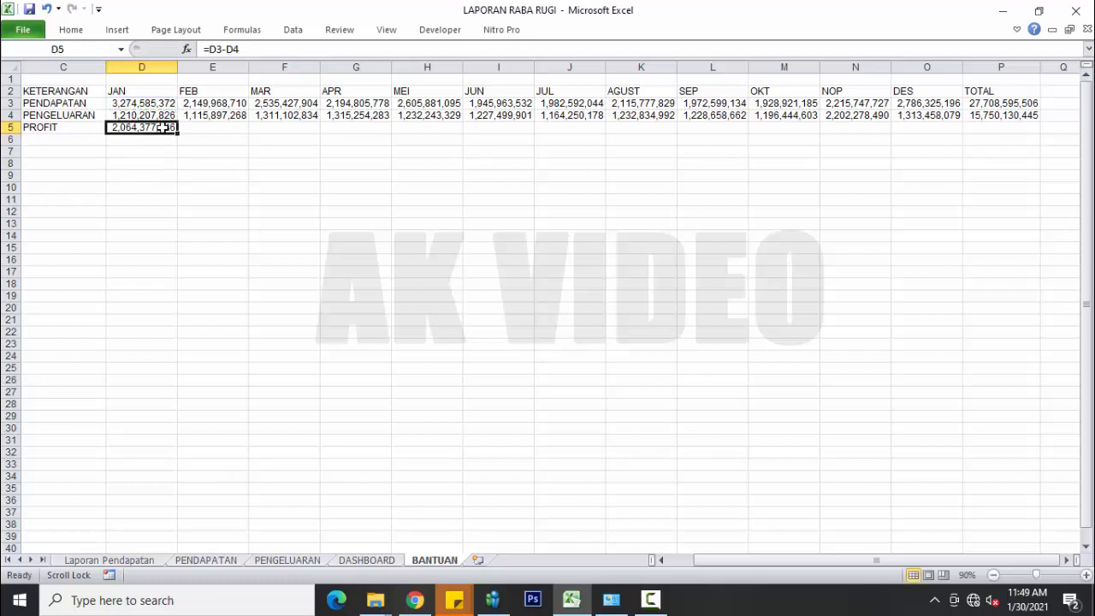
drag(177, 133, 1017, 140)
click(771, 216)
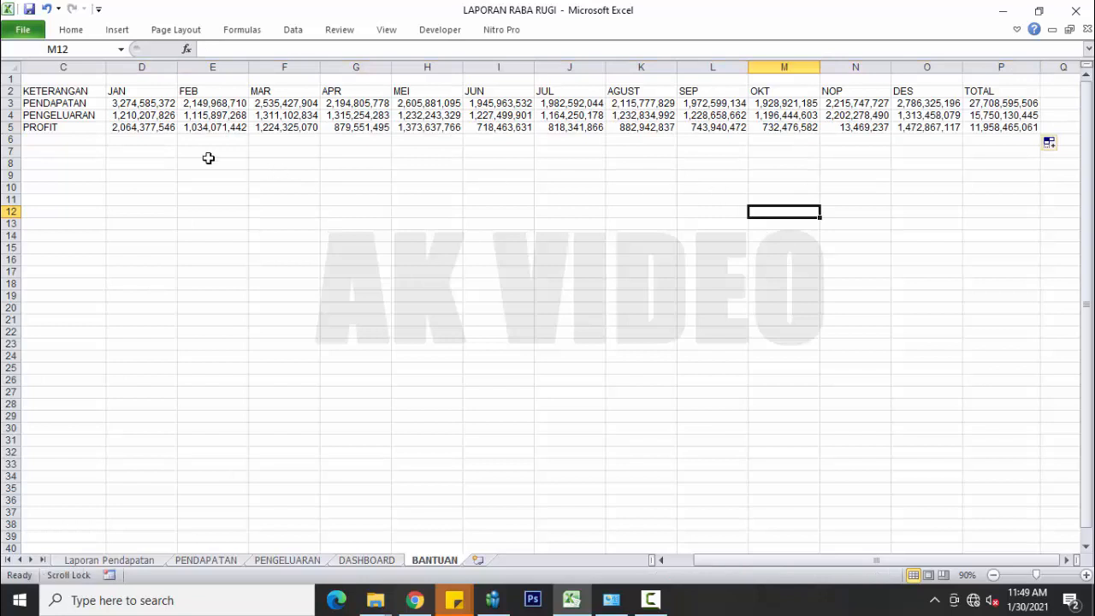
Hide the gridlines on the BANTUAN sheet.
drag(59, 94, 961, 117)
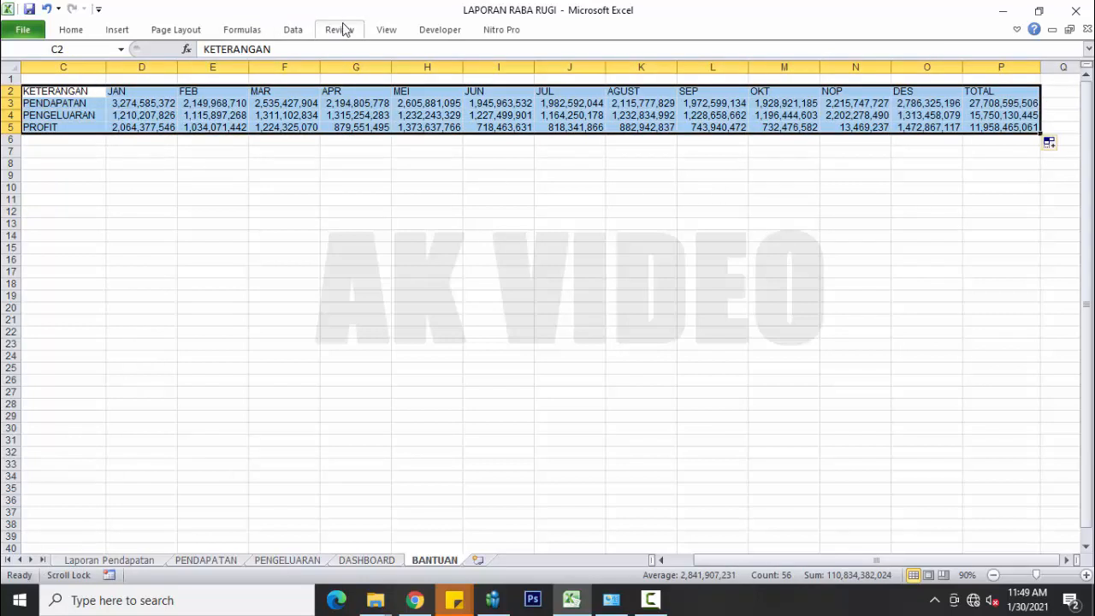
click(386, 31)
click(240, 80)
click(155, 176)
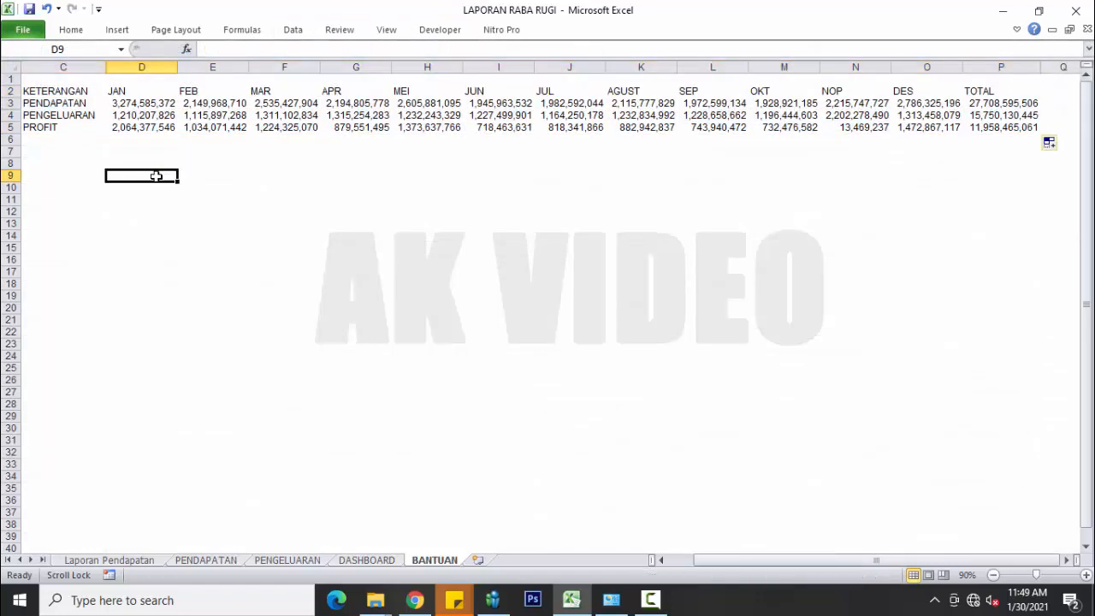
Fill the header row C2:P2 and the row labels C3:C5 with light aqua.
drag(90, 92, 1008, 92)
click(75, 30)
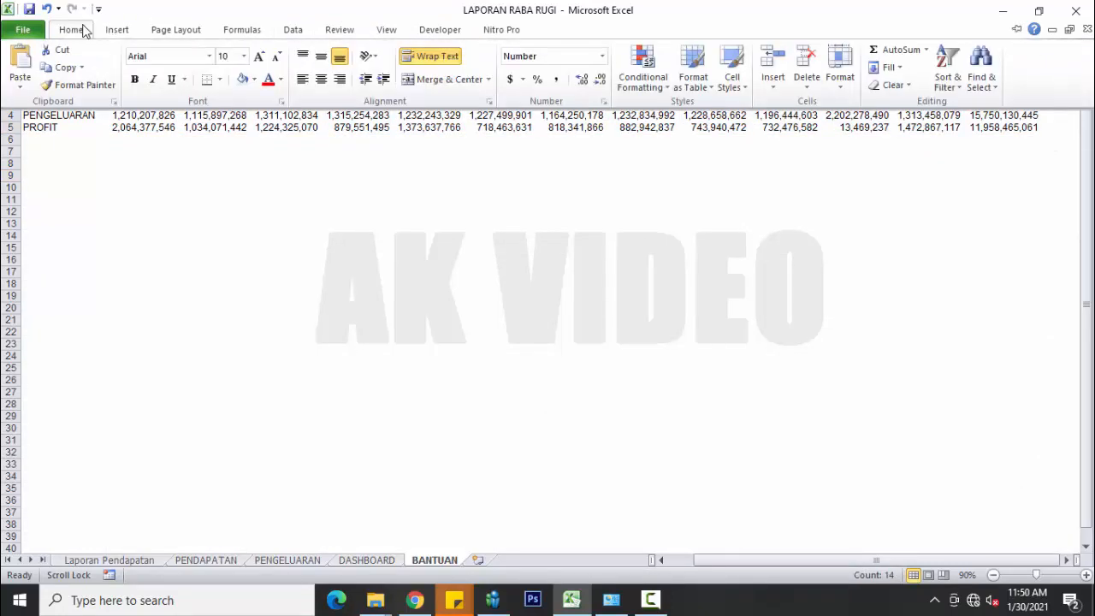
click(243, 80)
click(191, 224)
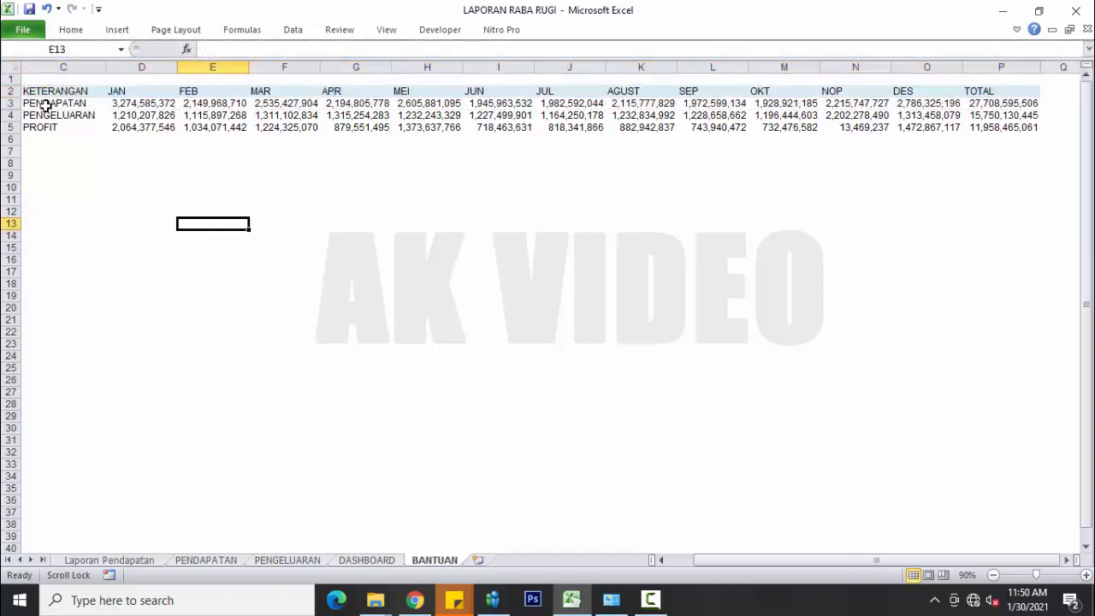
drag(49, 102, 43, 126)
click(73, 30)
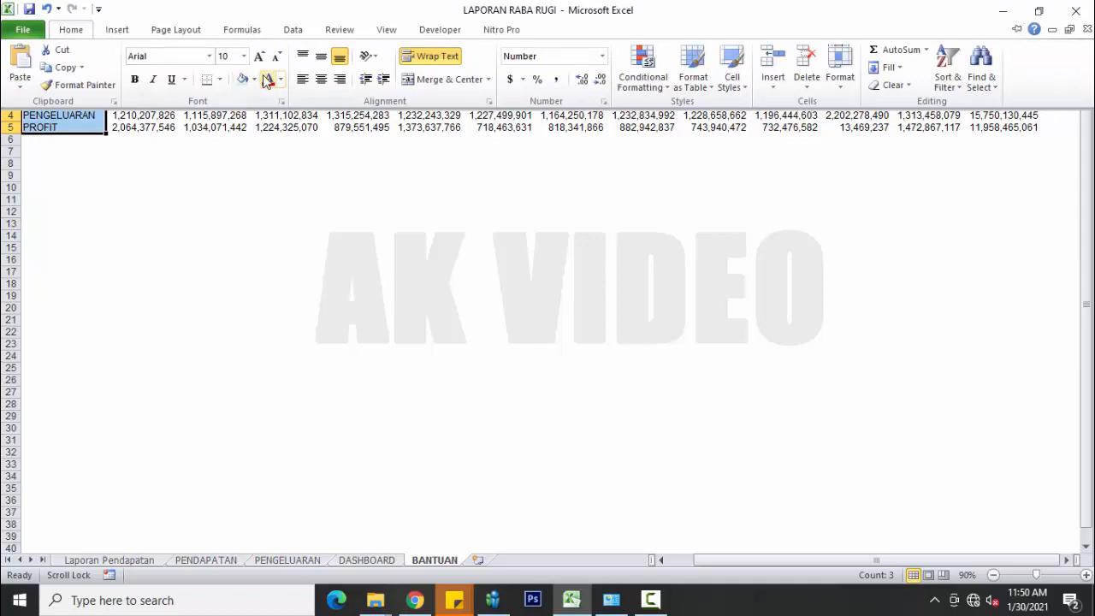
click(243, 80)
Change the fill of the header row C2:P2 to the dark blue theme color.
click(69, 90)
drag(68, 90, 1033, 91)
click(75, 31)
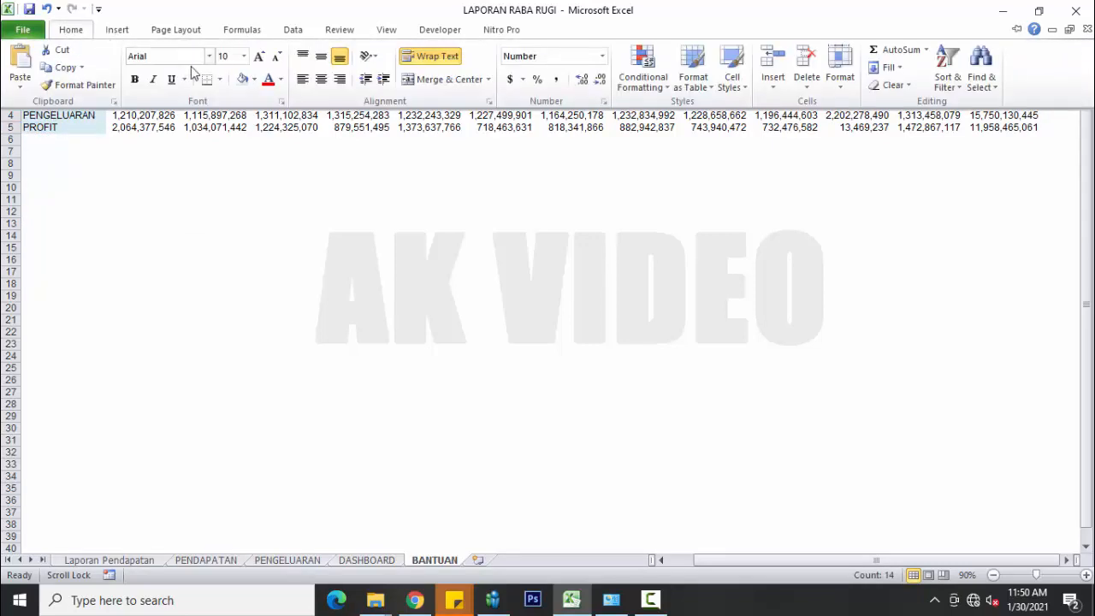
click(254, 79)
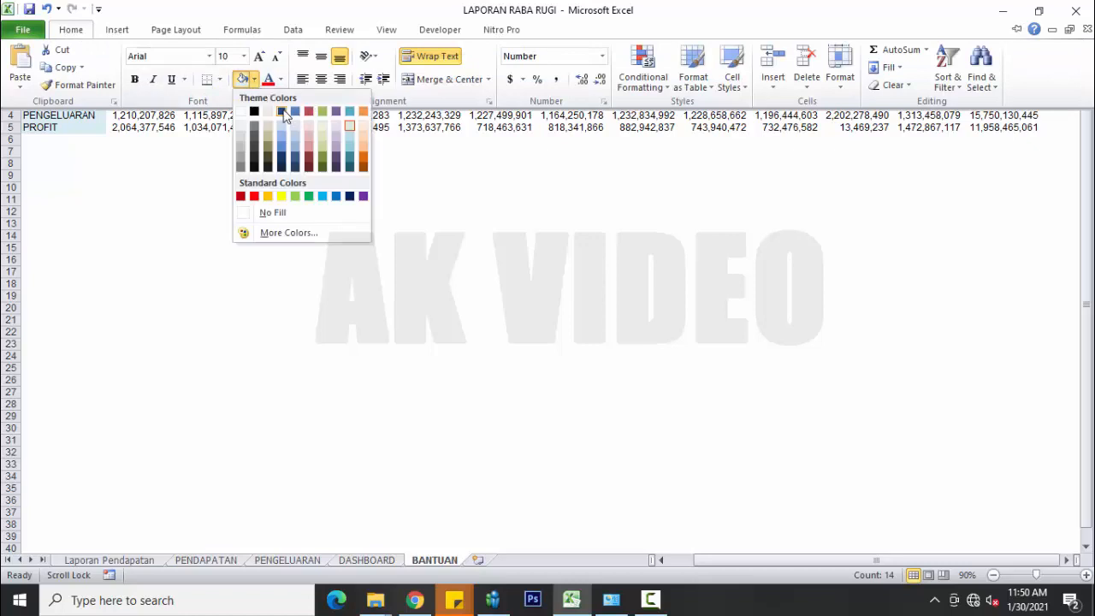
click(281, 111)
click(214, 186)
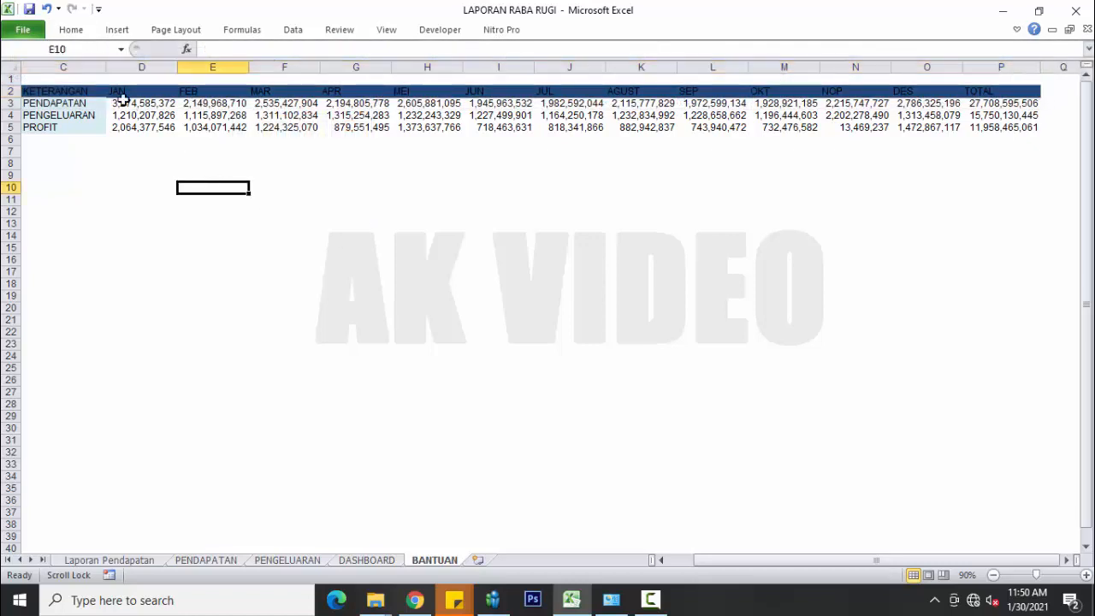
Set the font color of header row 2 to white.
click(12, 91)
click(71, 29)
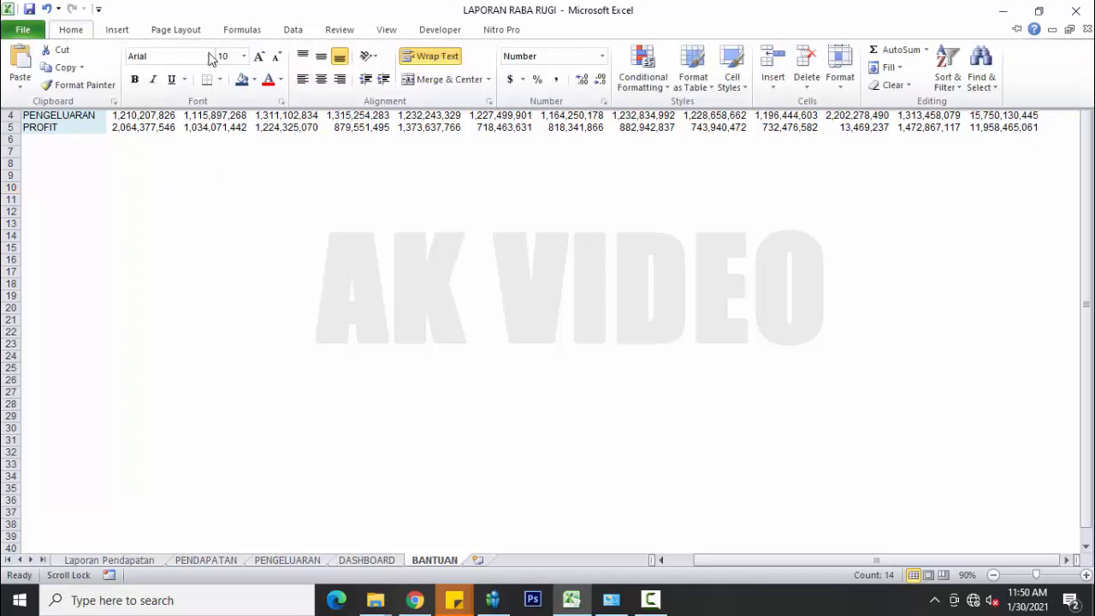
click(281, 80)
click(269, 130)
click(306, 211)
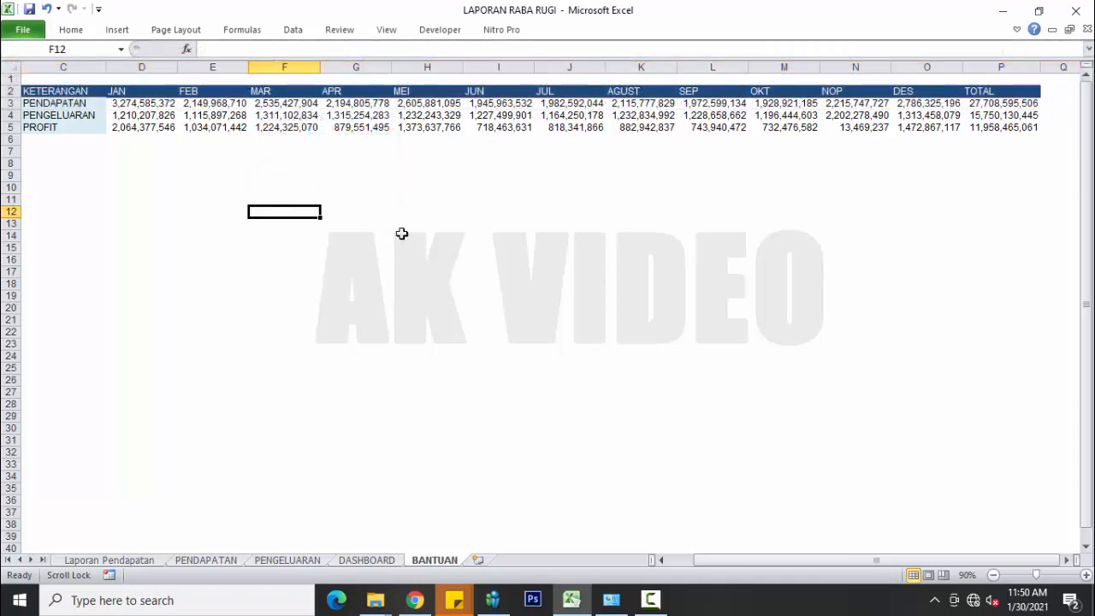
click(460, 236)
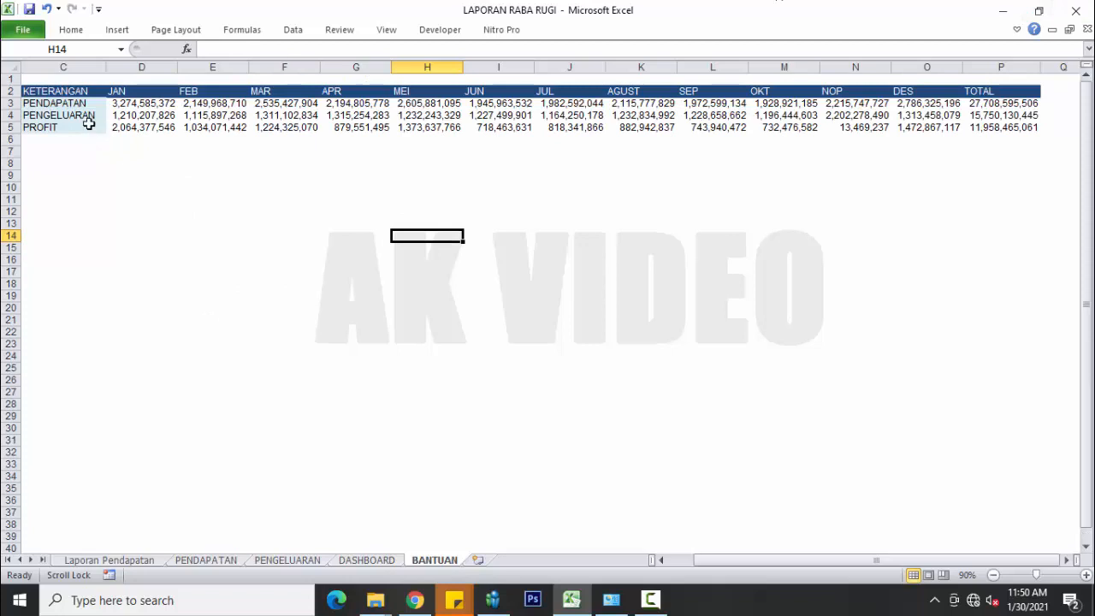
Select the whole range C2:P5 and remove its cell fill with No Fill.
drag(66, 93, 999, 127)
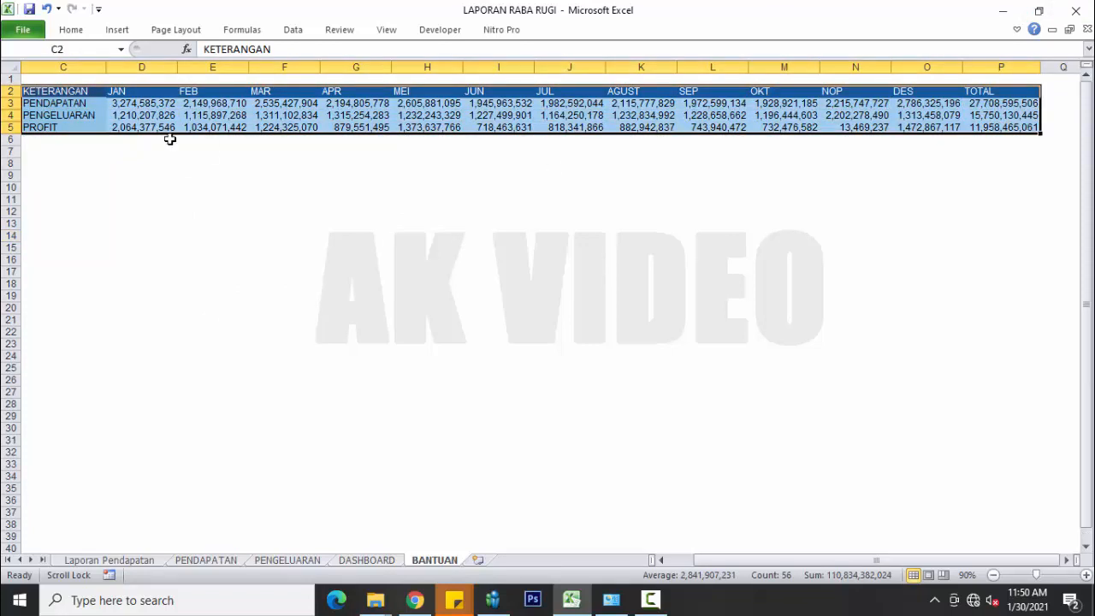
click(77, 29)
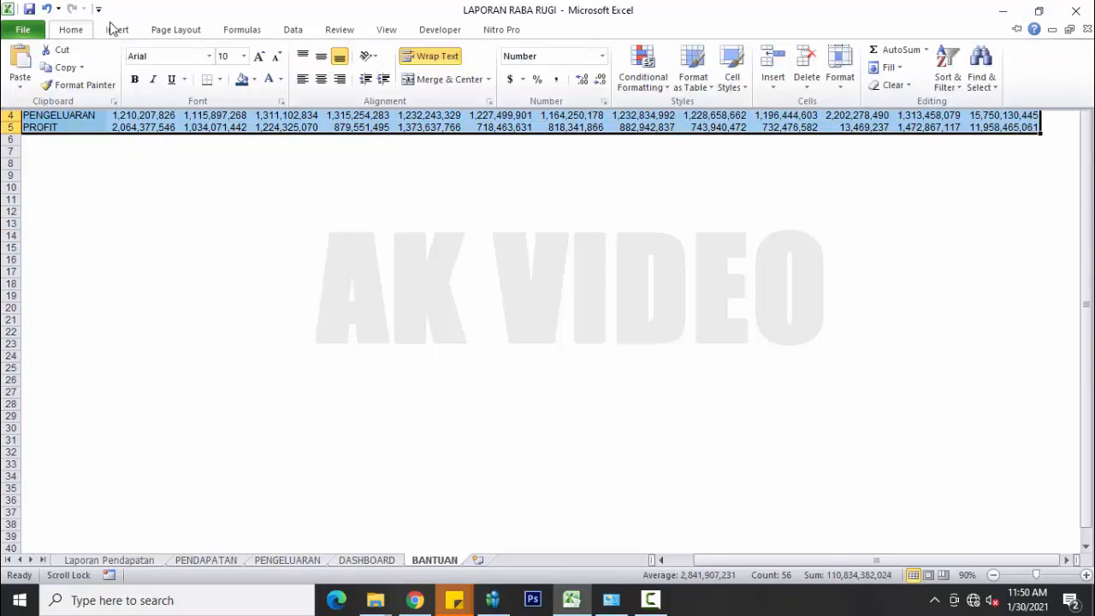
click(254, 79)
click(272, 214)
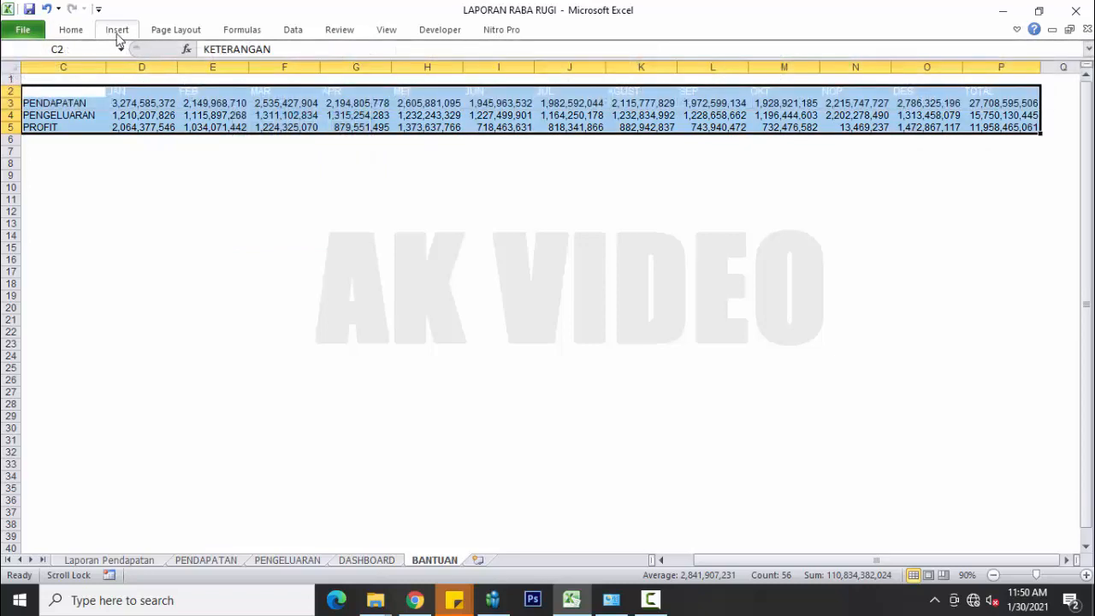
Convert C2:P5 into a table with headers, accepting the conversion of header formulas to static text.
click(117, 29)
click(66, 59)
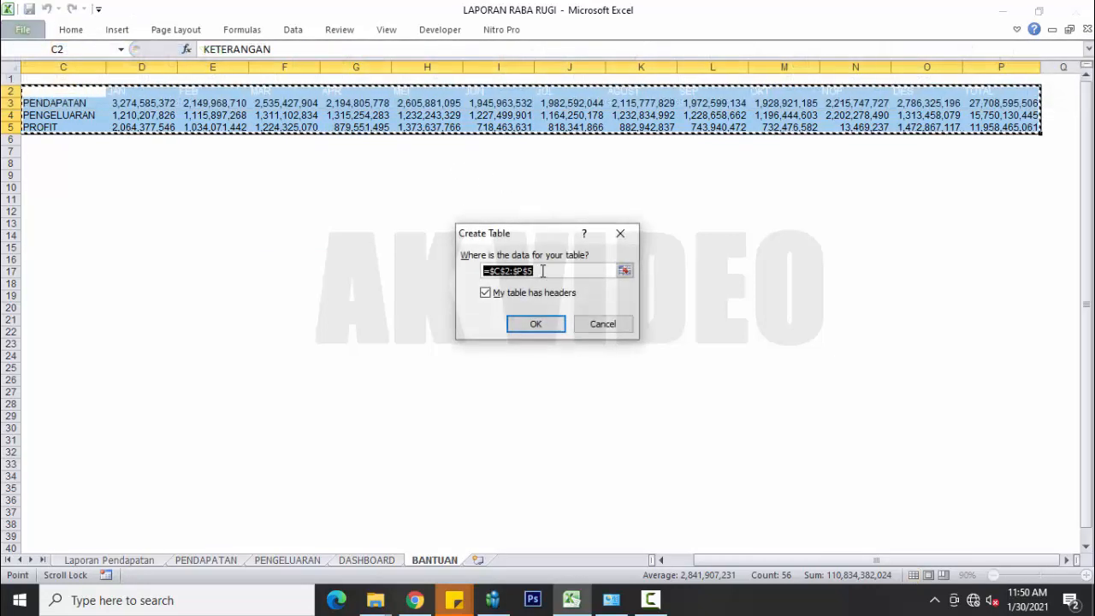
click(534, 322)
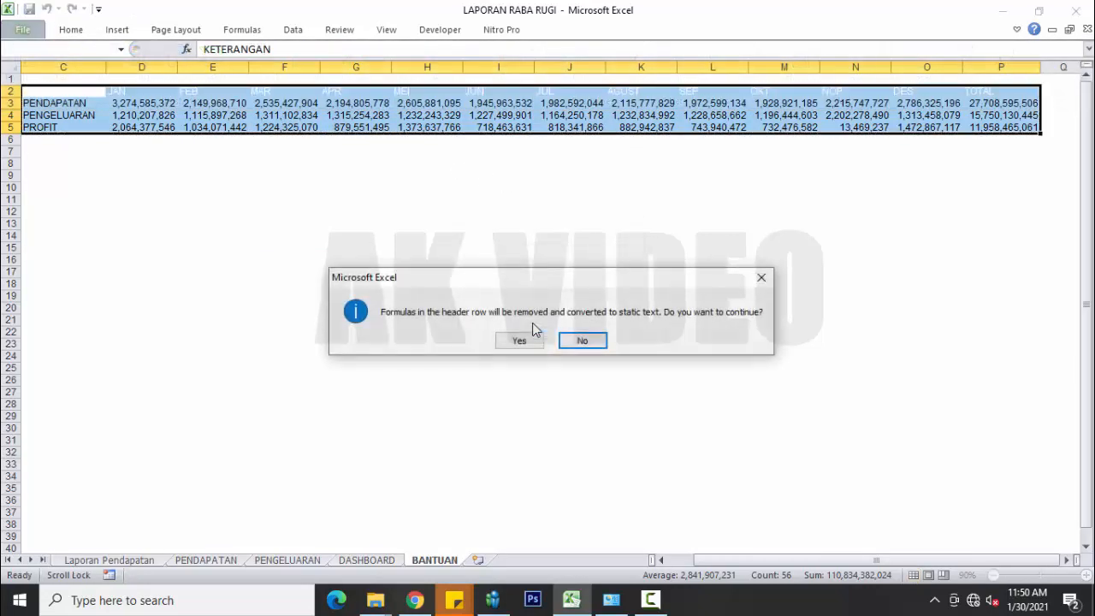
click(519, 340)
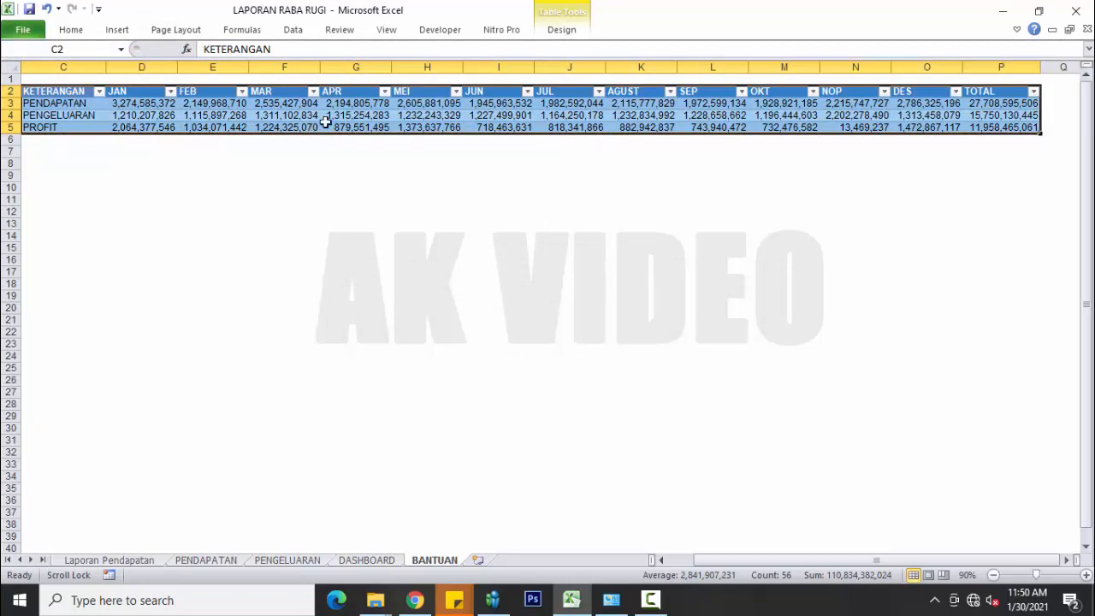
Apply the blue table style from the second row of the Medium styles to the new table.
click(561, 29)
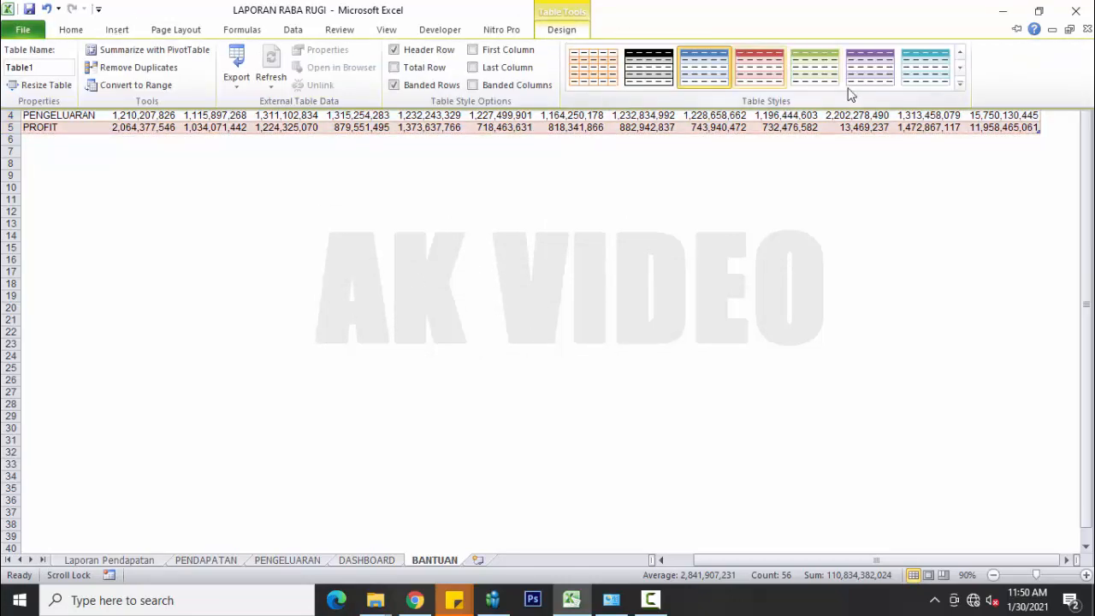
click(937, 77)
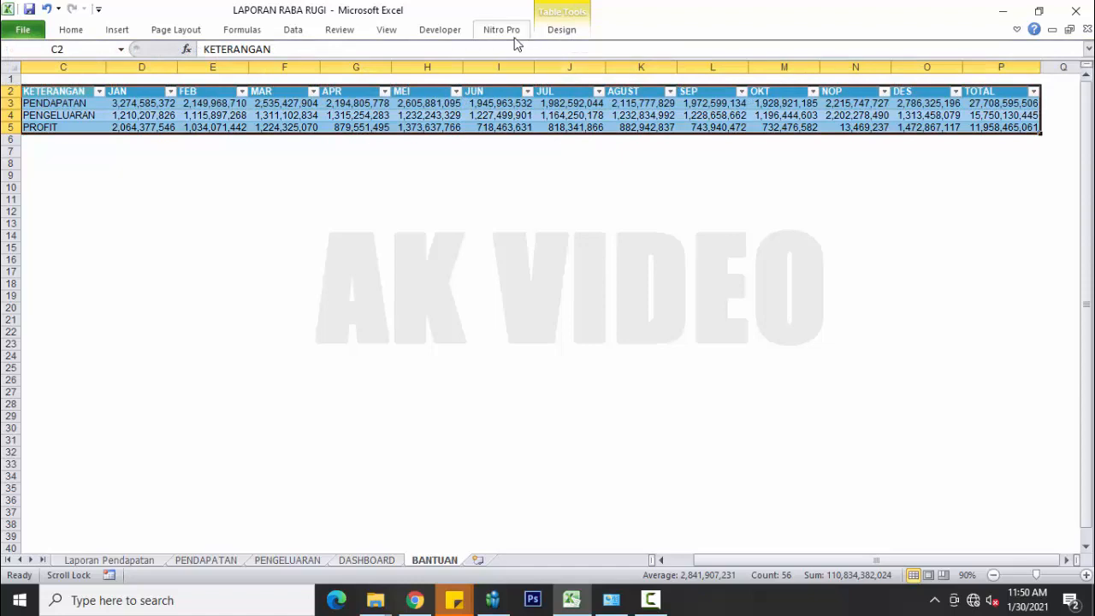
click(564, 31)
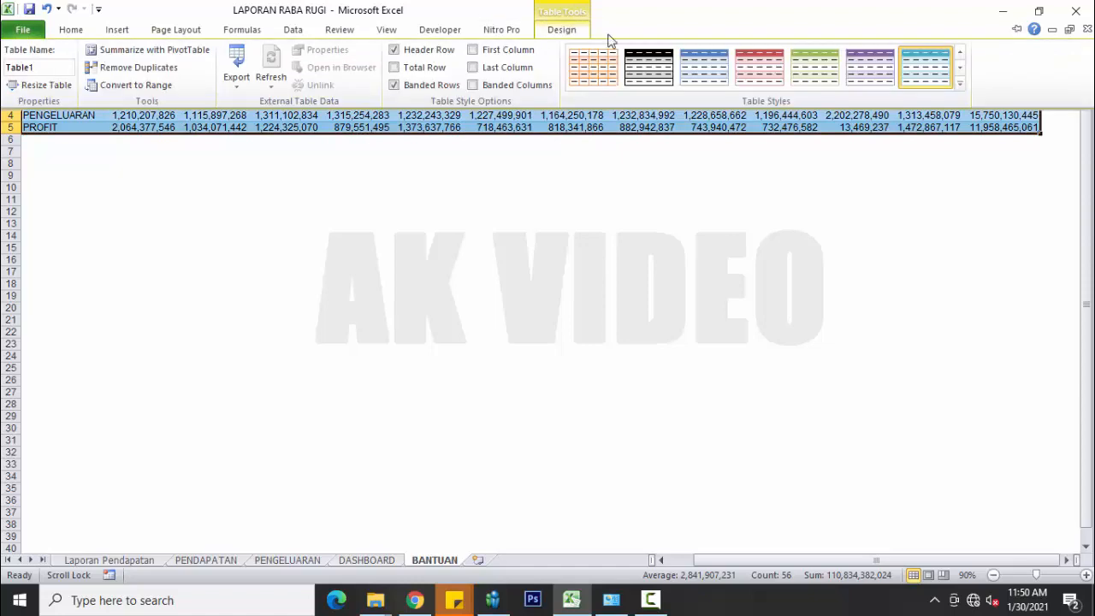
click(961, 83)
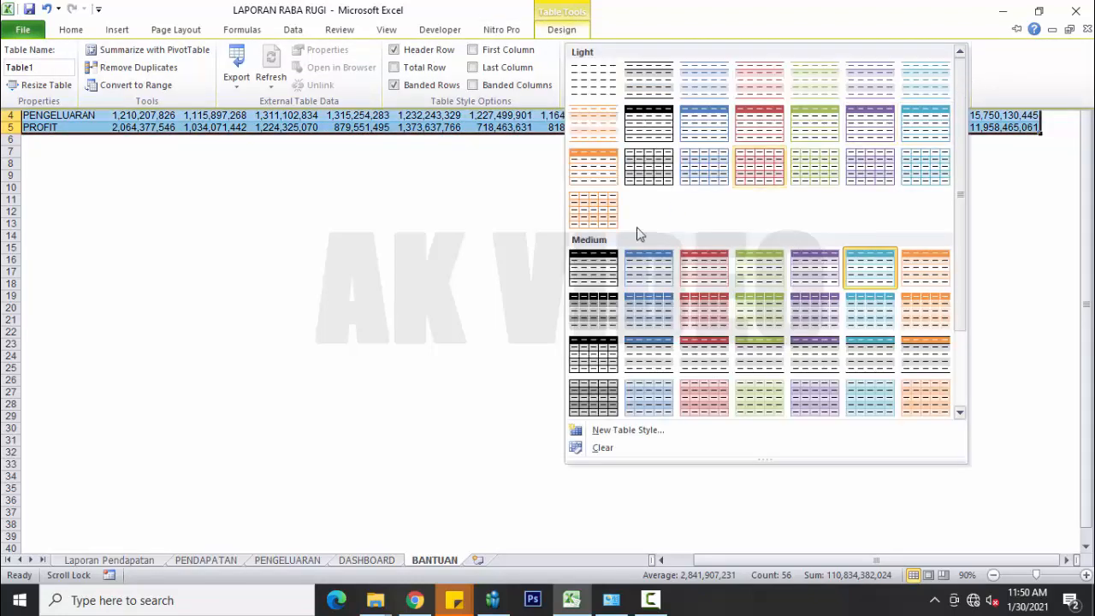
click(658, 310)
click(244, 176)
Turn off the filter on the table so its header row has no filter arrows.
click(185, 116)
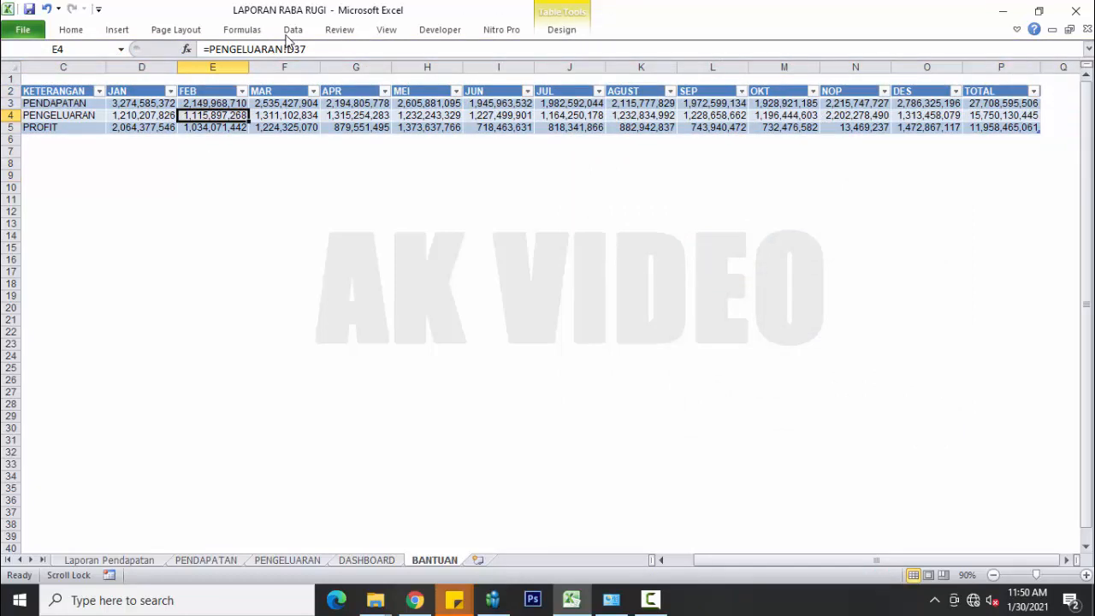
click(291, 31)
click(379, 62)
click(210, 159)
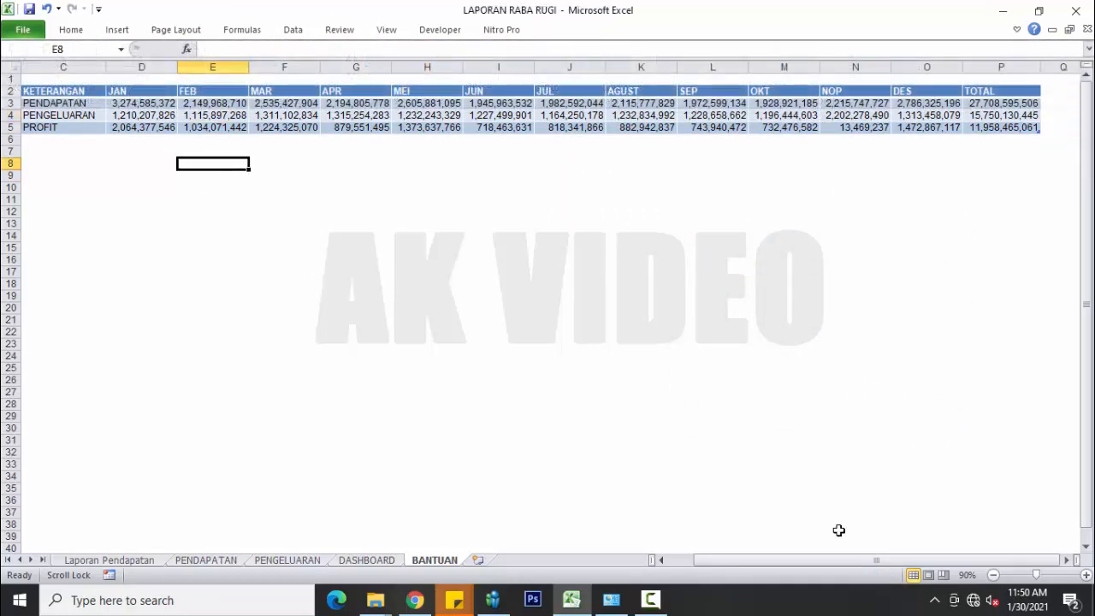
Increase the row height of table rows 2 to 5 on the BANTUAN sheet.
drag(819, 559, 792, 560)
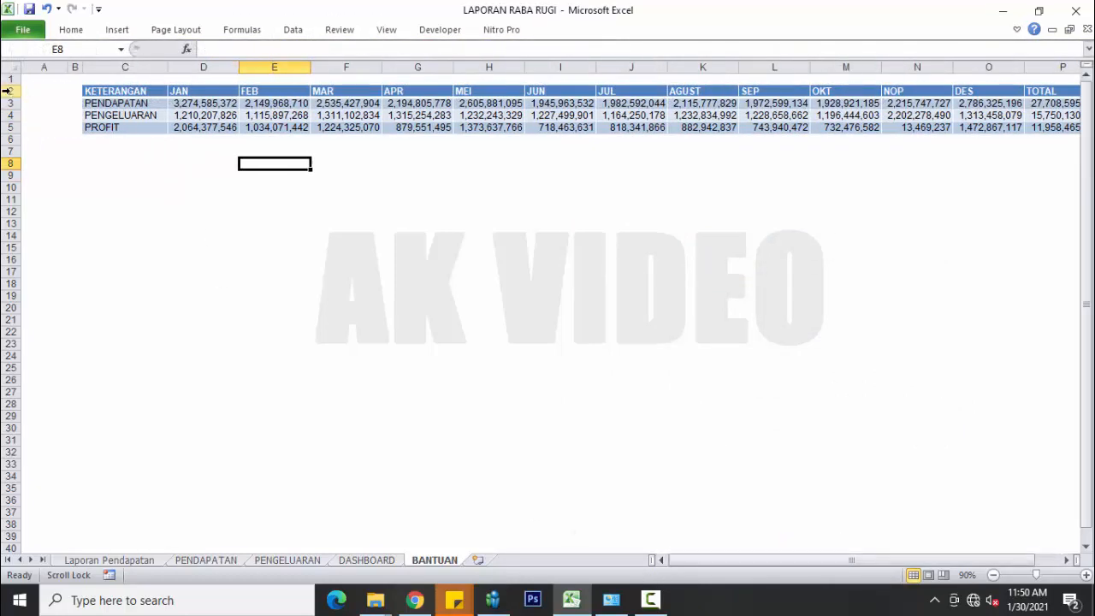
drag(7, 89, 8, 160)
click(244, 257)
Centre the contents of rows 2 to 5 horizontally and vertically, and save the workbook.
click(71, 29)
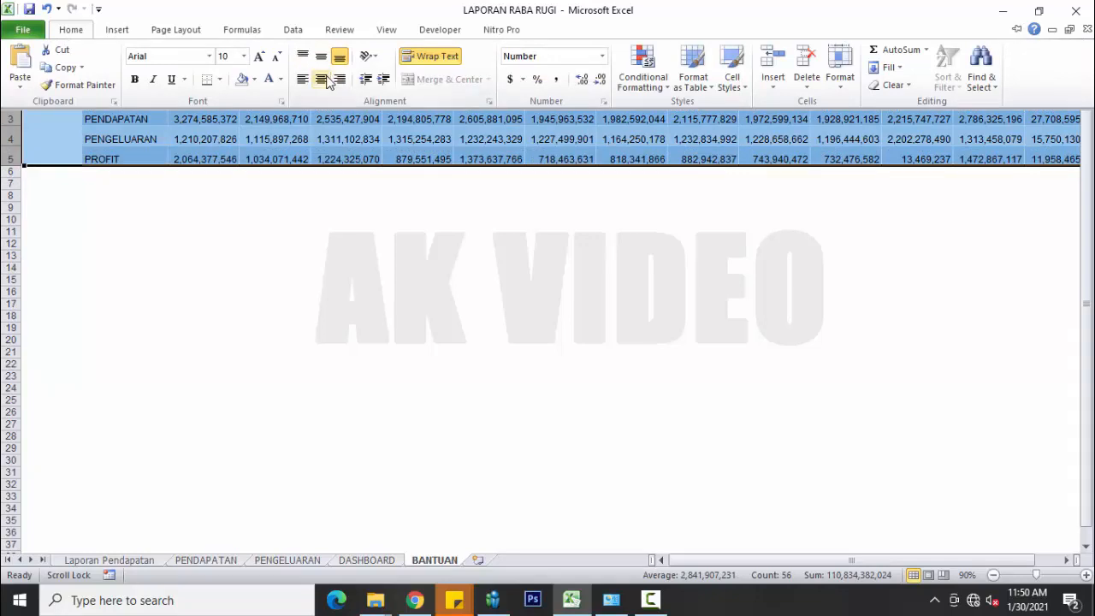
click(328, 80)
click(71, 29)
click(321, 57)
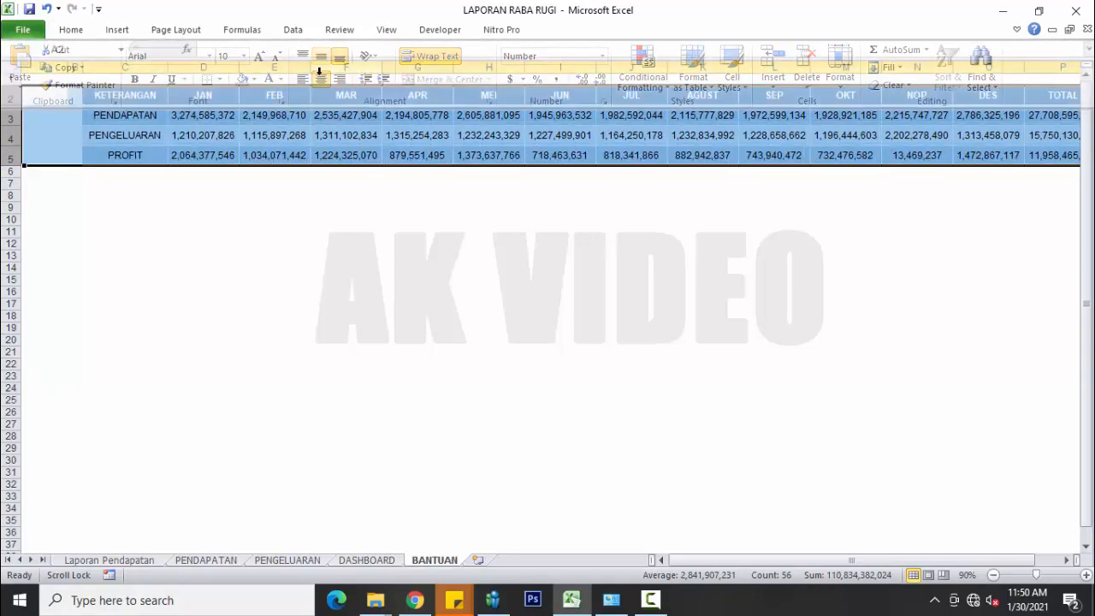
click(305, 262)
click(29, 9)
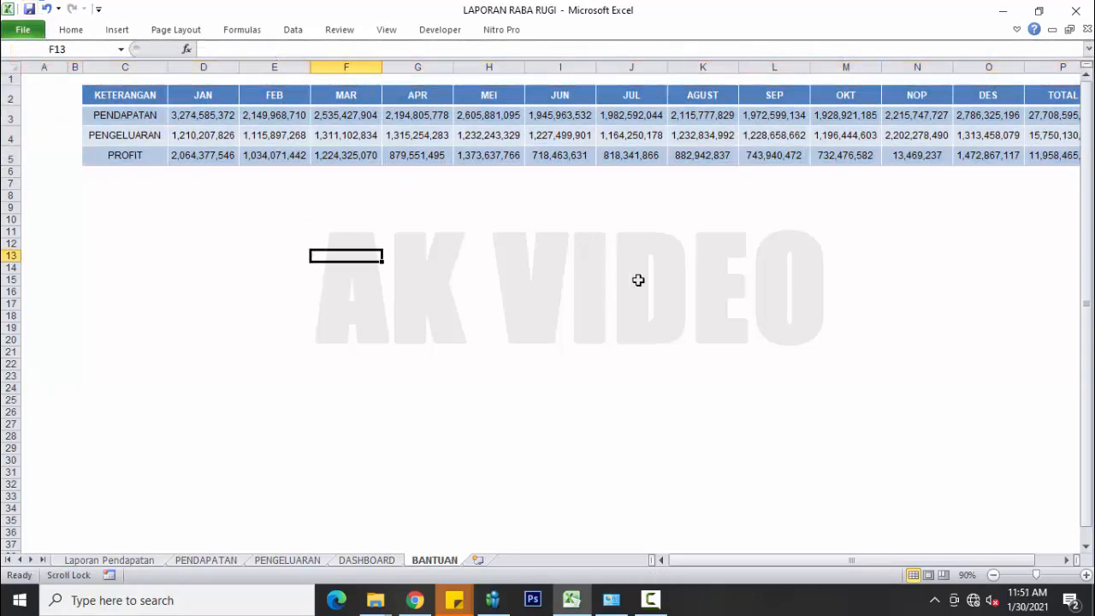
Add a total row to the monthly income and expenses table.
click(538, 135)
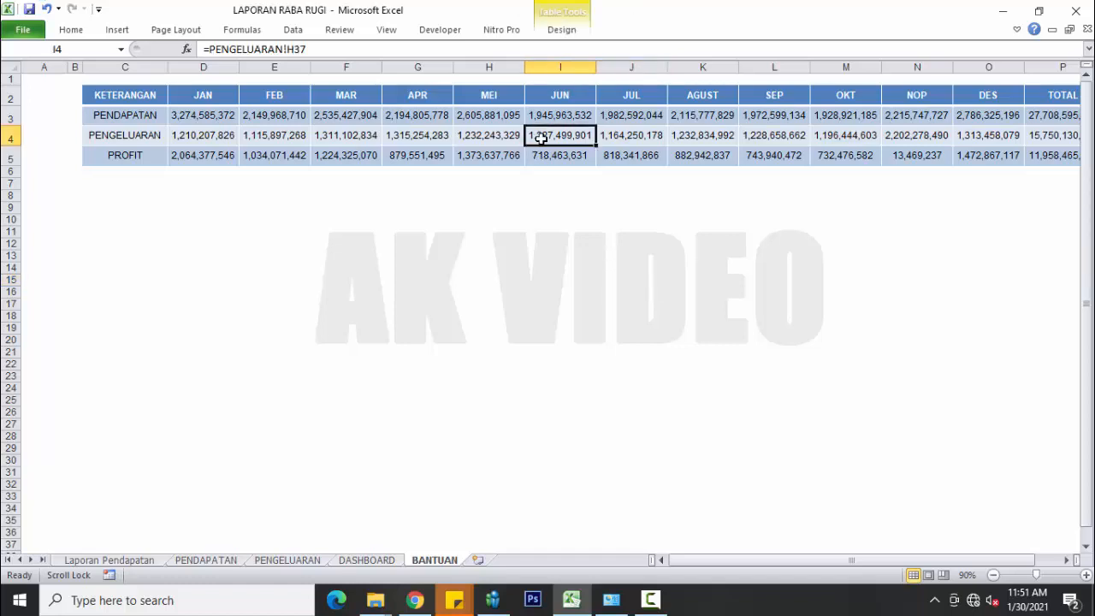
click(545, 34)
click(960, 84)
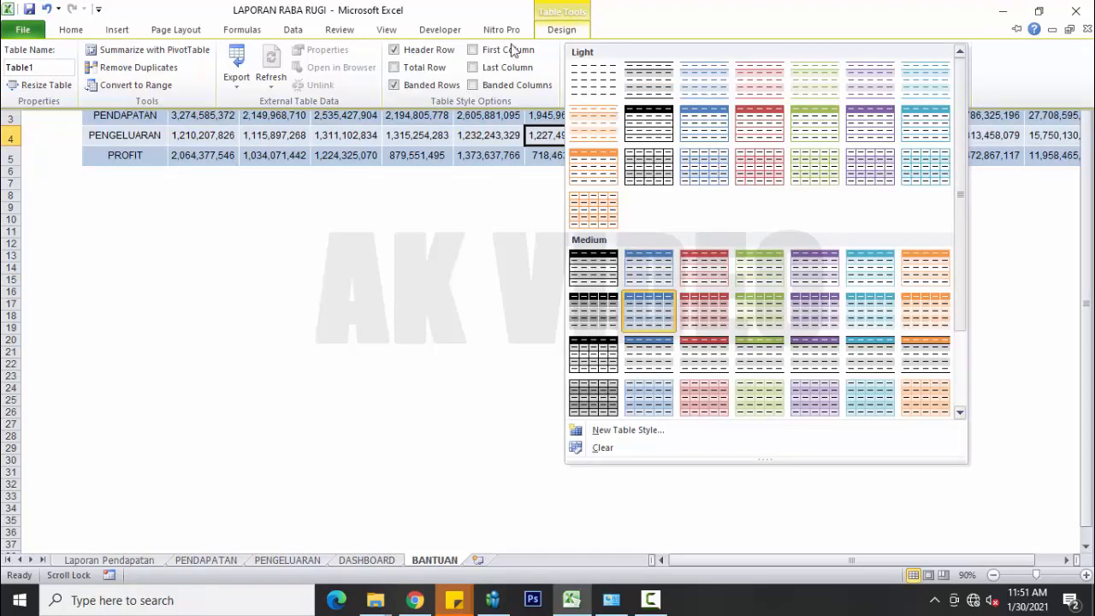
click(393, 67)
click(248, 229)
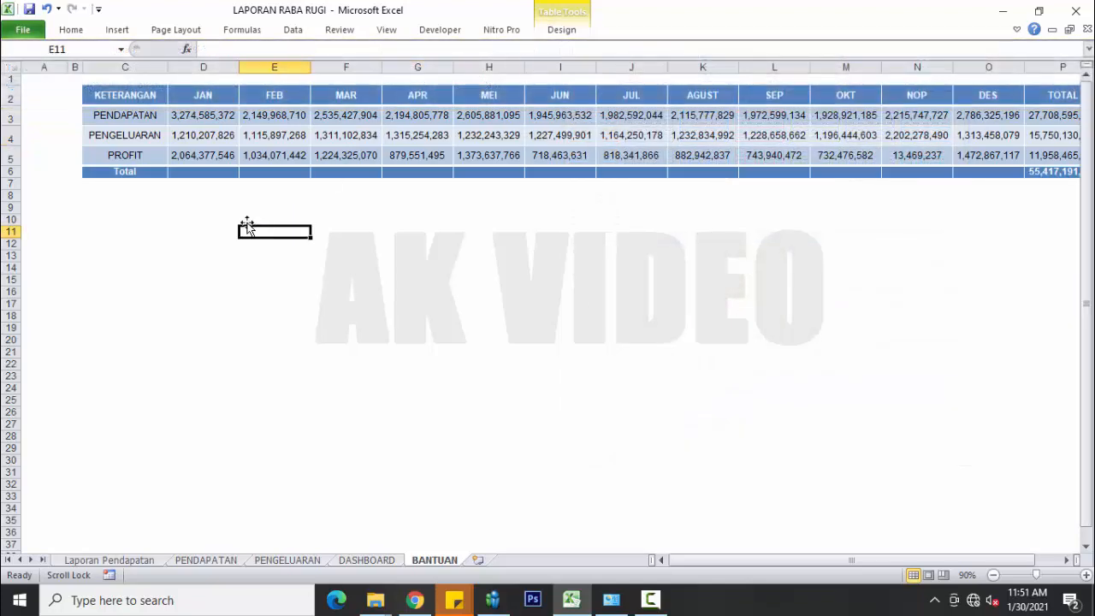
Copy the PROFIT label from C5 and paste it as values over the Total label in C6.
click(143, 155)
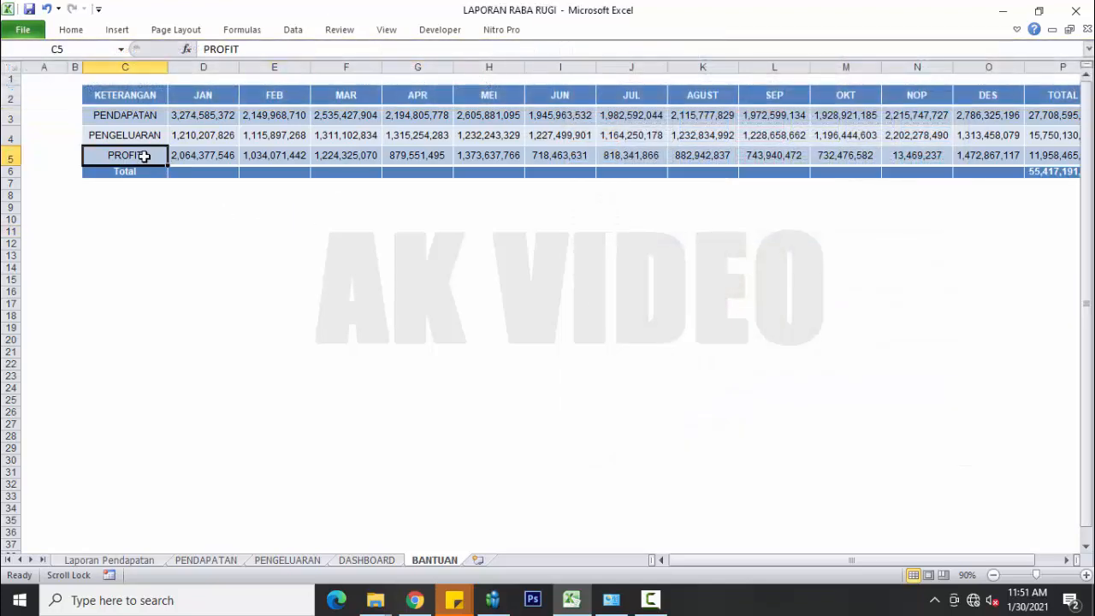
key(ctrl+c)
right_click(142, 169)
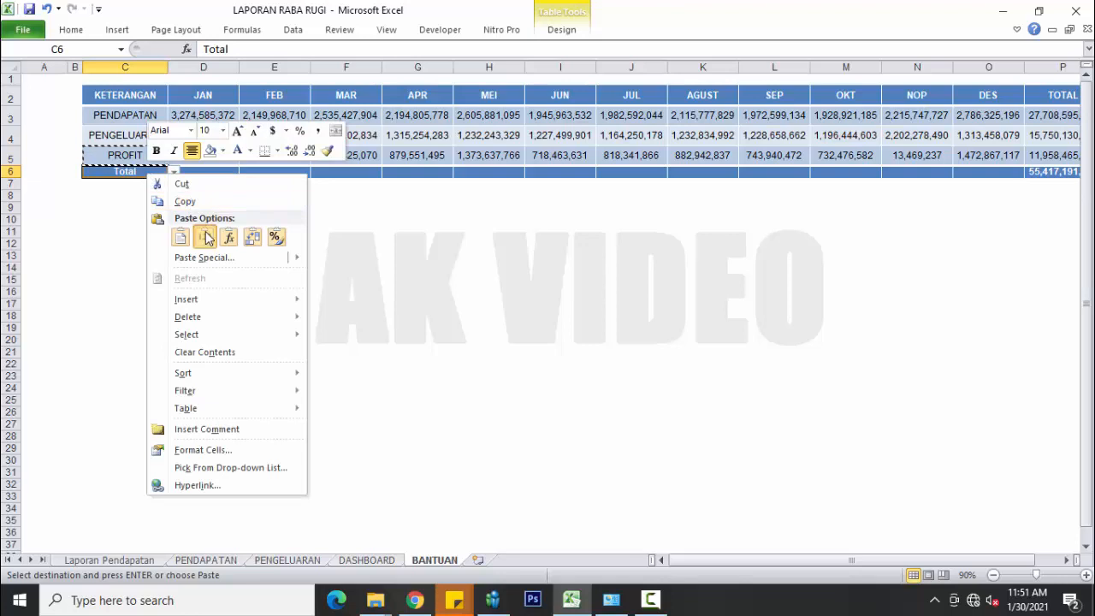
click(205, 237)
Delete the original PROFIT row 5 and increase the height of the total row that replaces it.
click(9, 157)
right_click(8, 157)
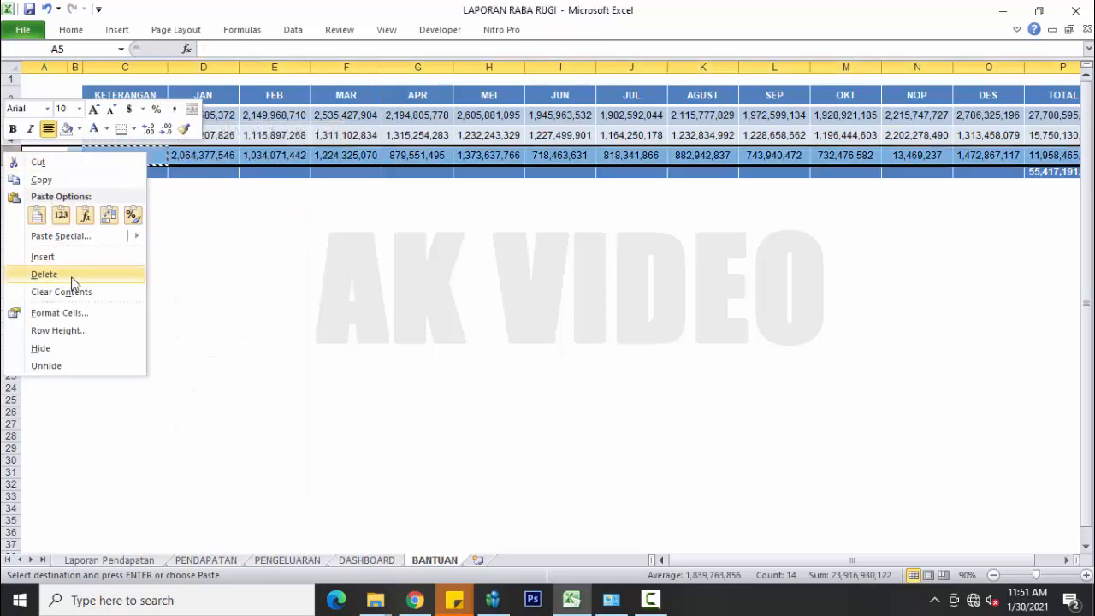
click(72, 274)
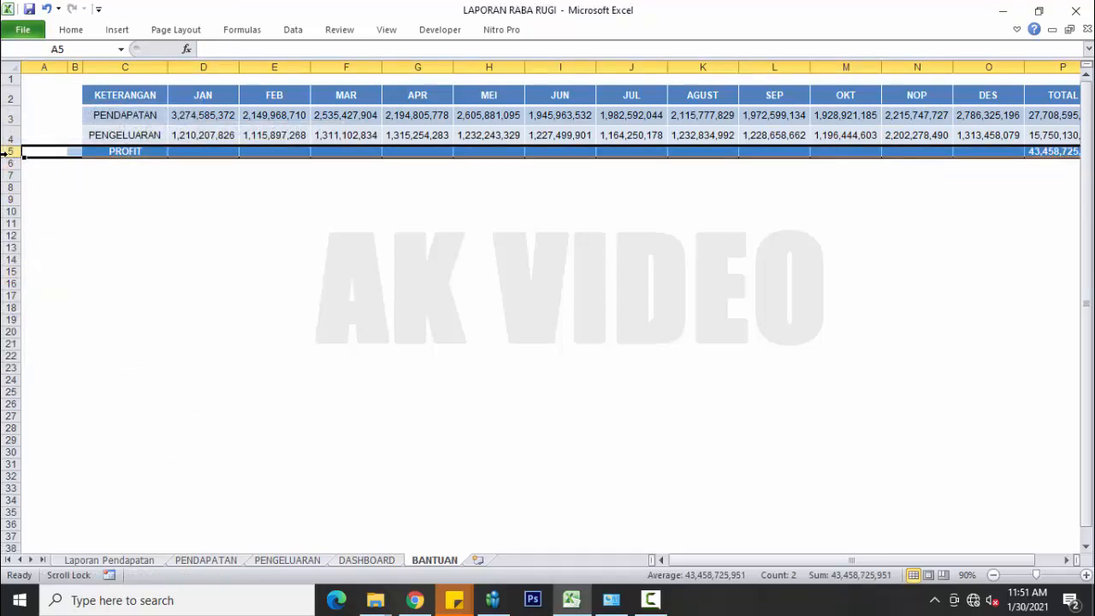
drag(5, 157, 5, 169)
Enter the formula =D3-D4 in D5 to calculate January's profit.
click(190, 156)
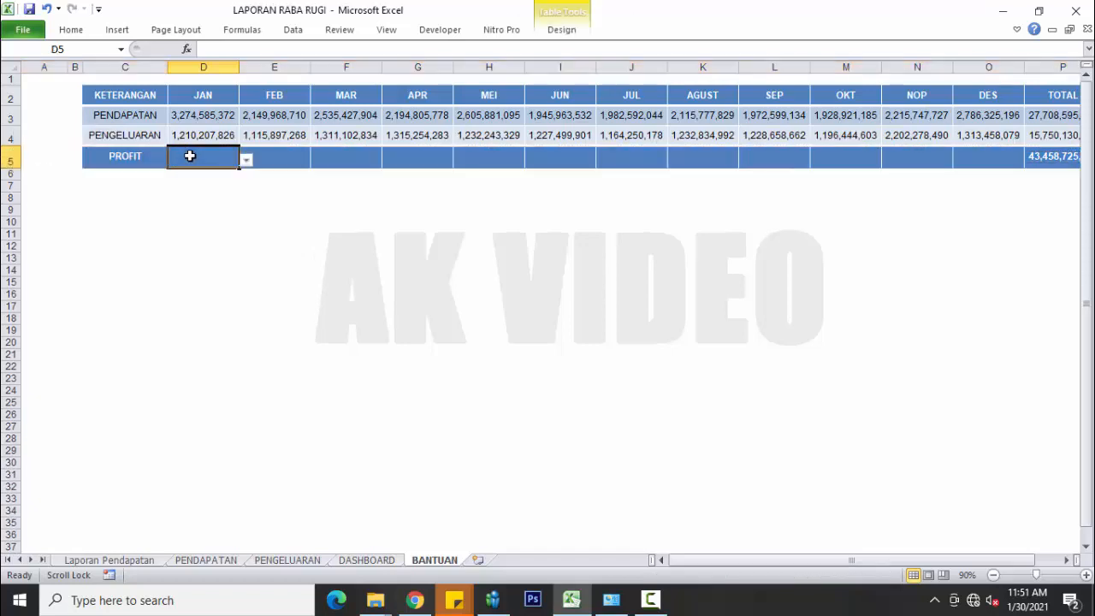
text(=)
click(216, 115)
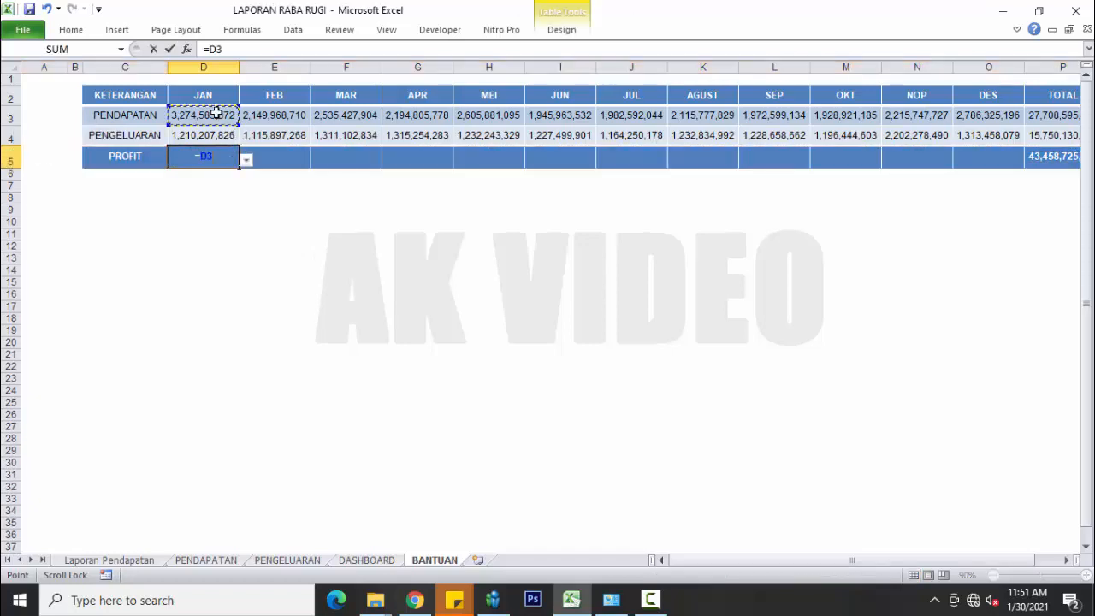
text(-)
click(224, 134)
key(Return)
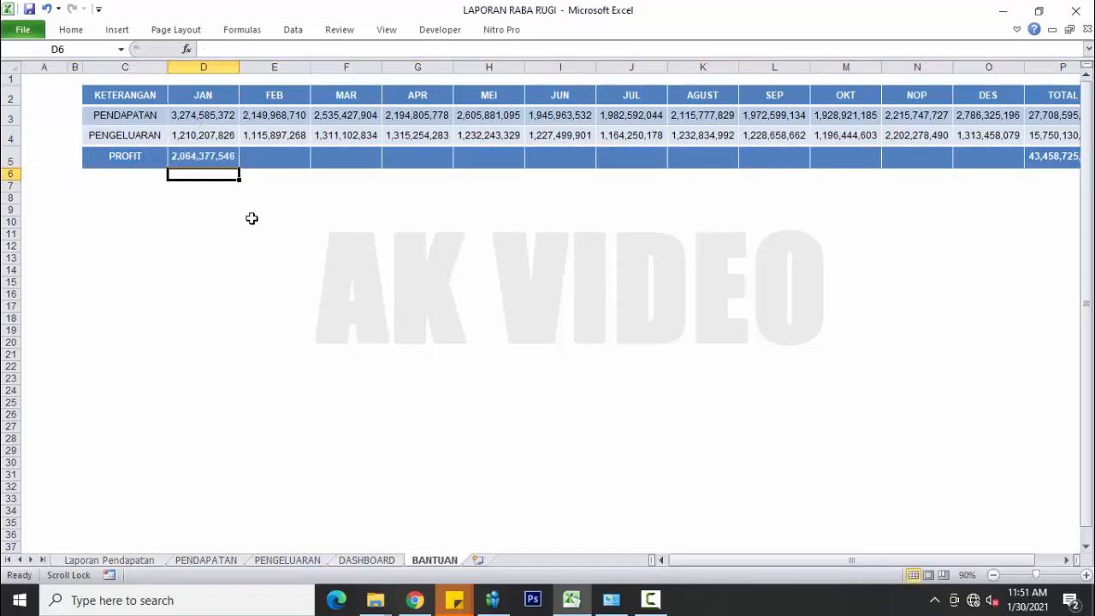
Fill the profit formula from D5 across to the TOTAL column in P5.
click(208, 155)
drag(239, 169, 923, 171)
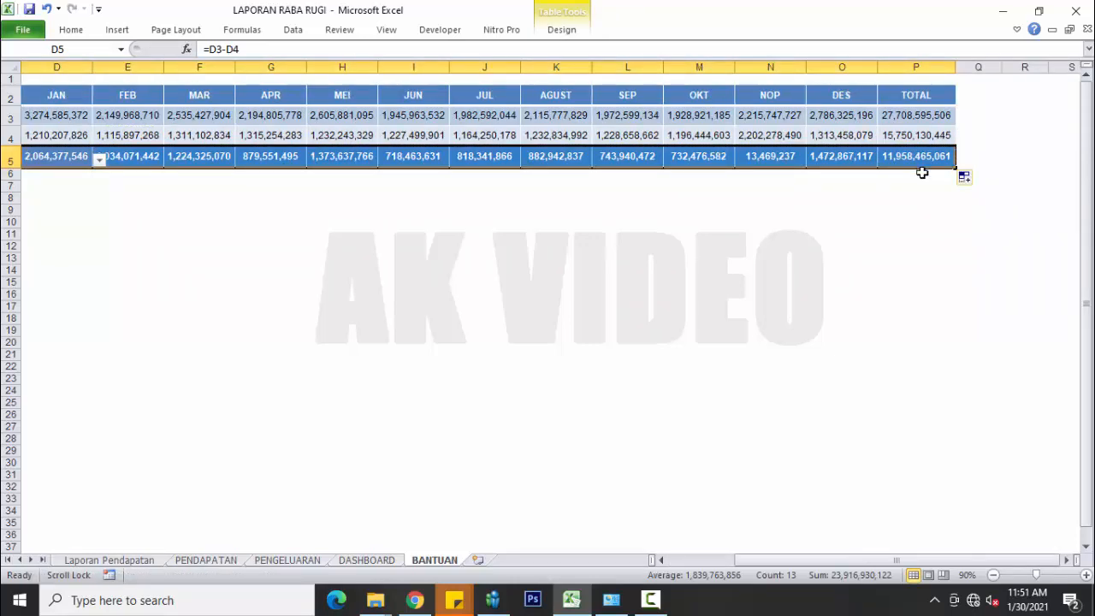
click(839, 240)
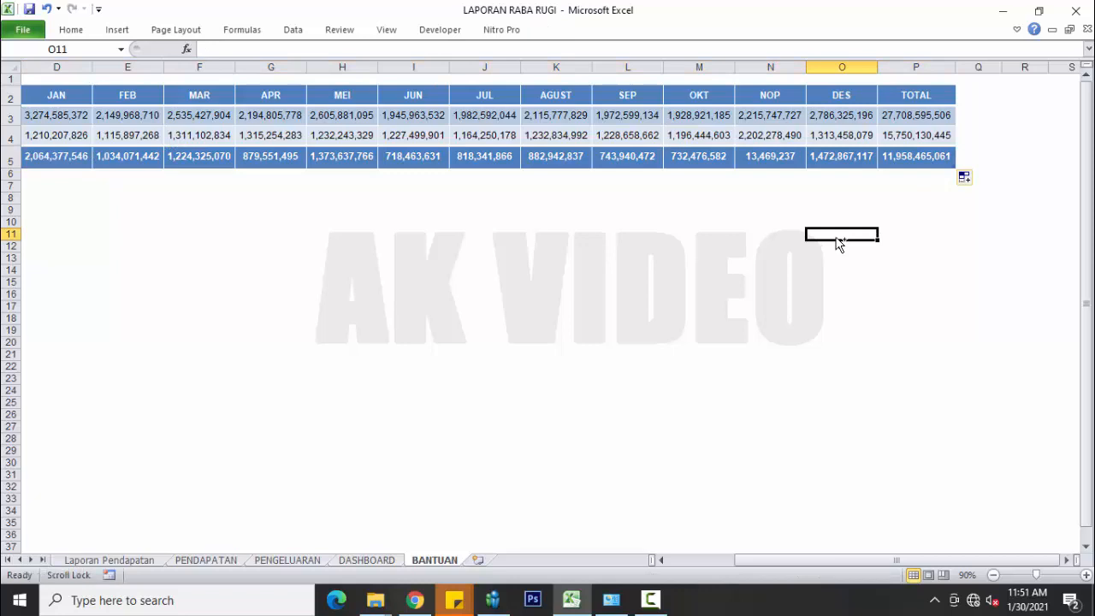
click(199, 233)
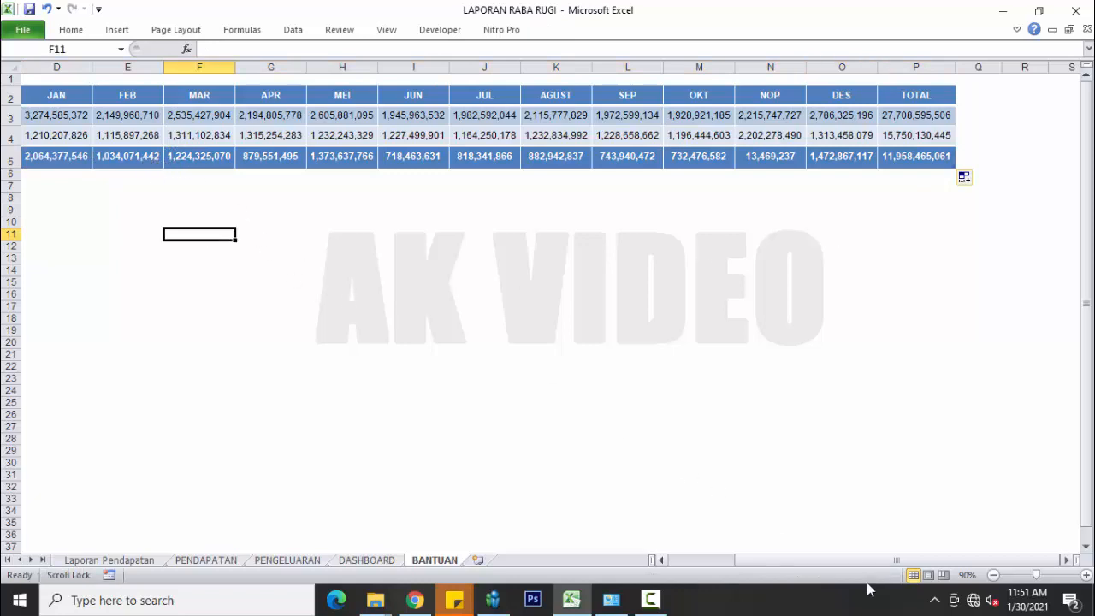
drag(801, 561, 682, 563)
click(321, 379)
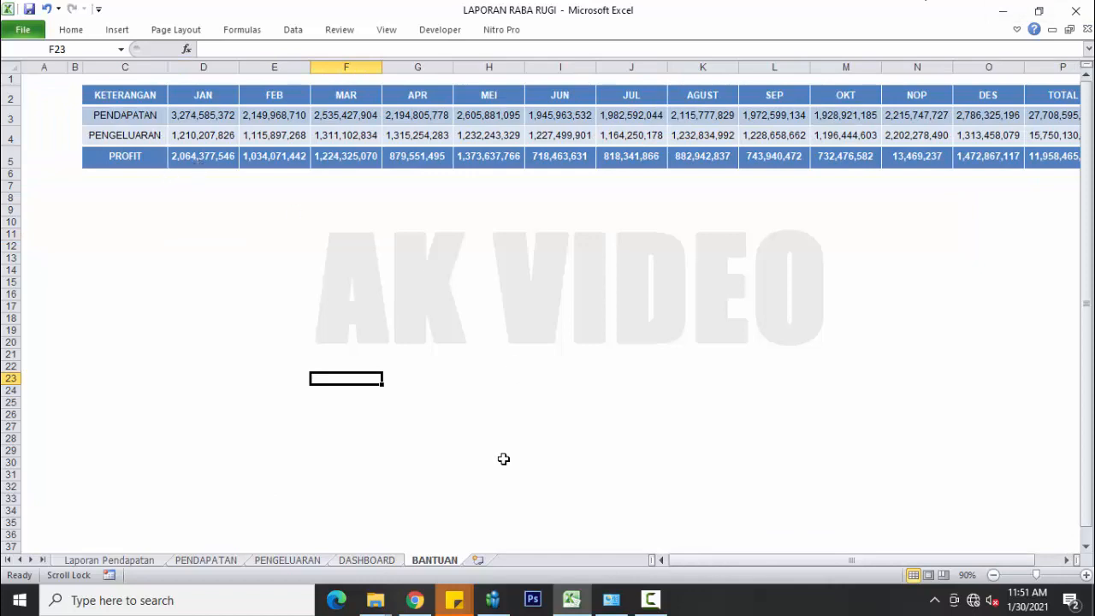
Check the DASHBOARD sheet, and insert a 2-D line chart with markers on BANTUAN from the range D2:P4.
click(364, 560)
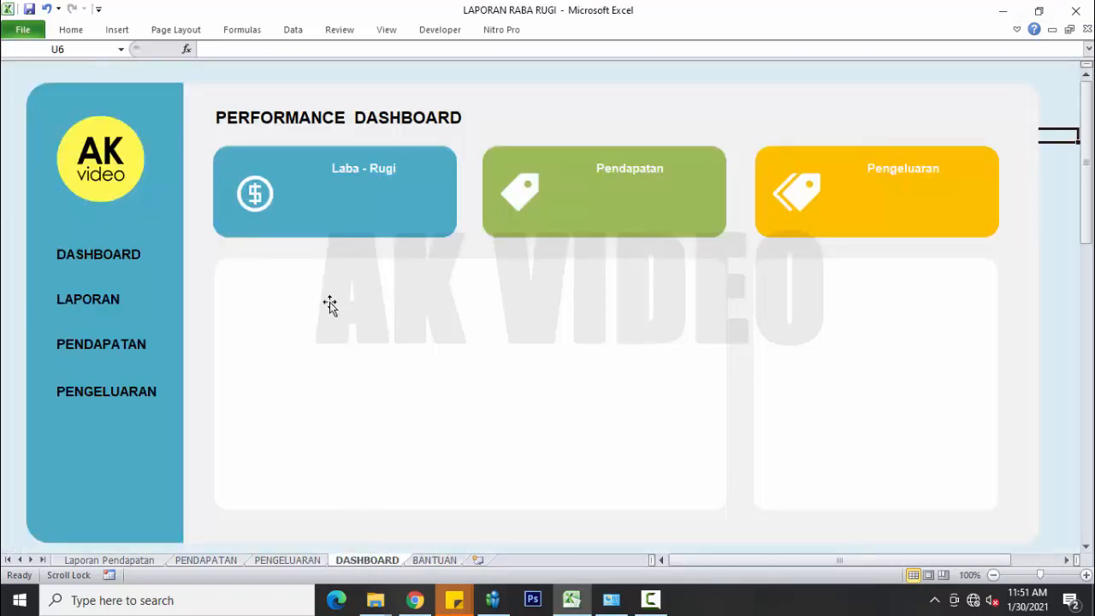
click(433, 561)
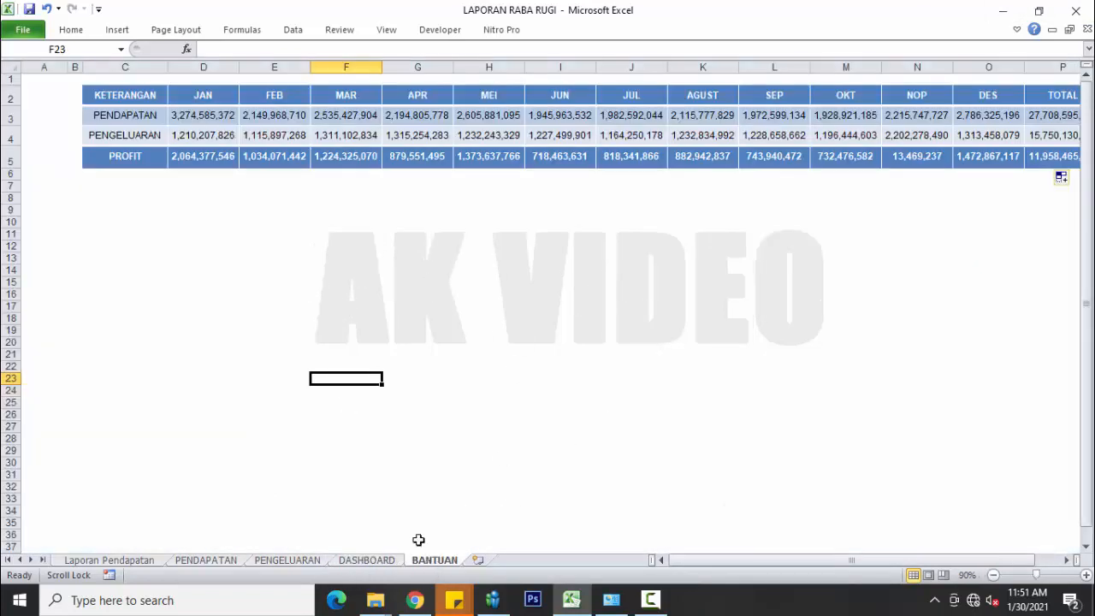
drag(199, 97, 939, 144)
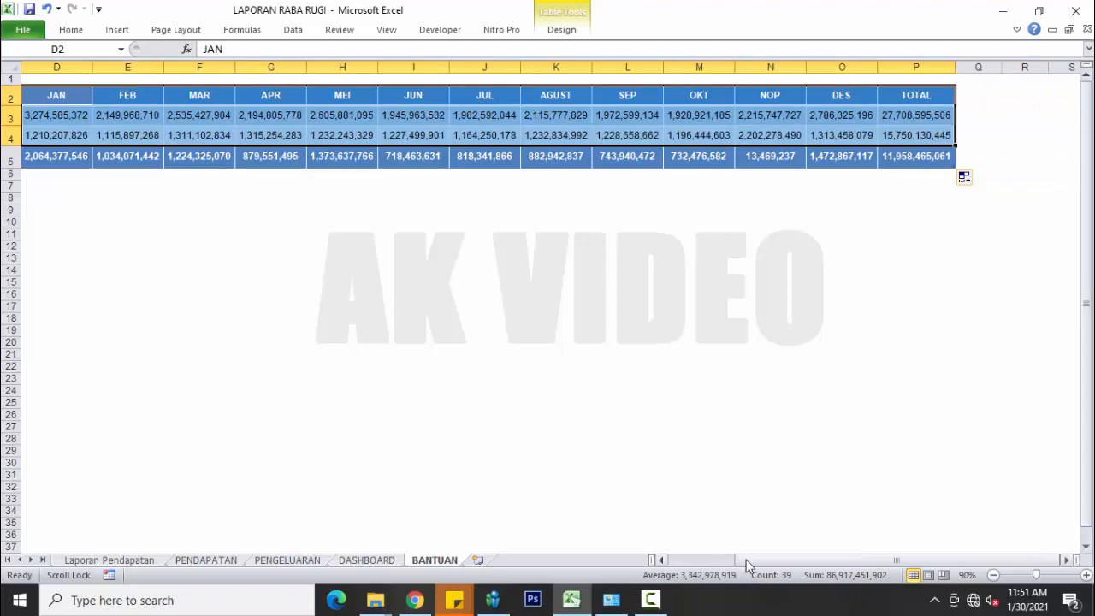
drag(742, 560, 702, 562)
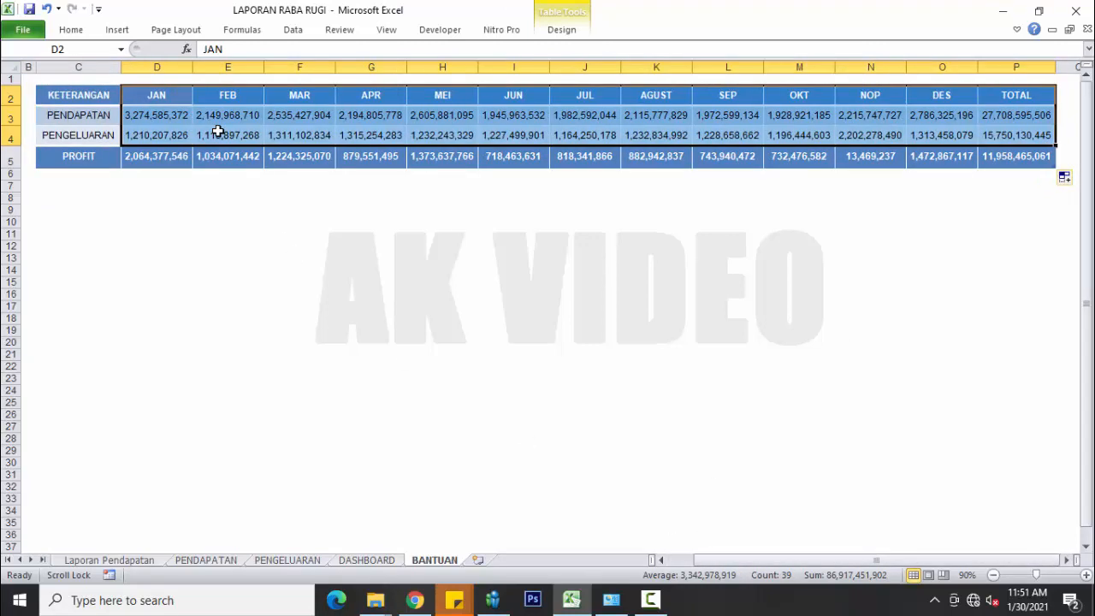
click(118, 30)
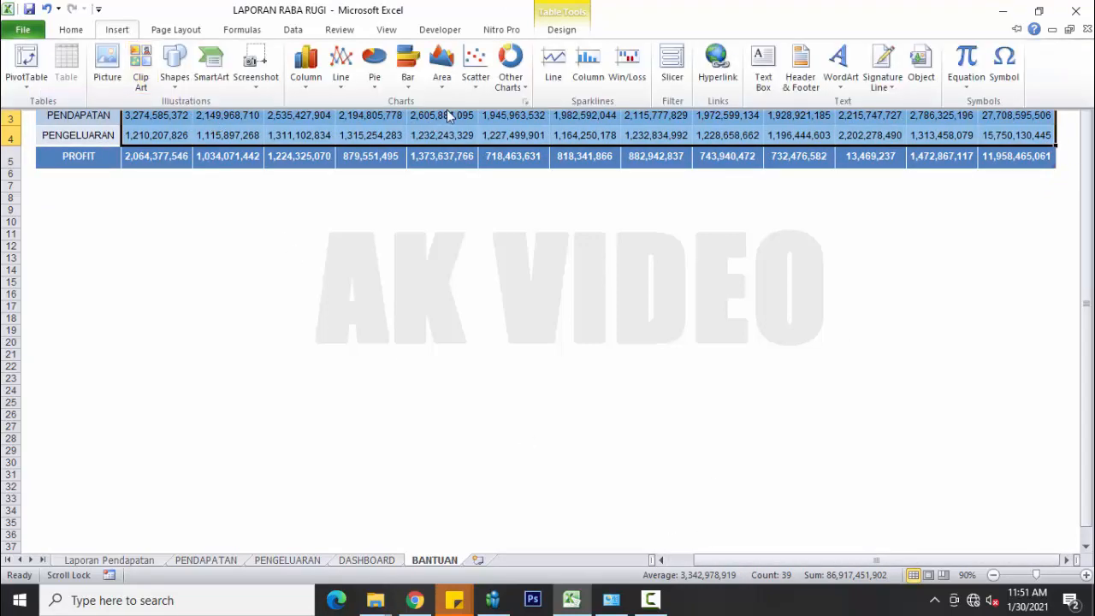
click(343, 86)
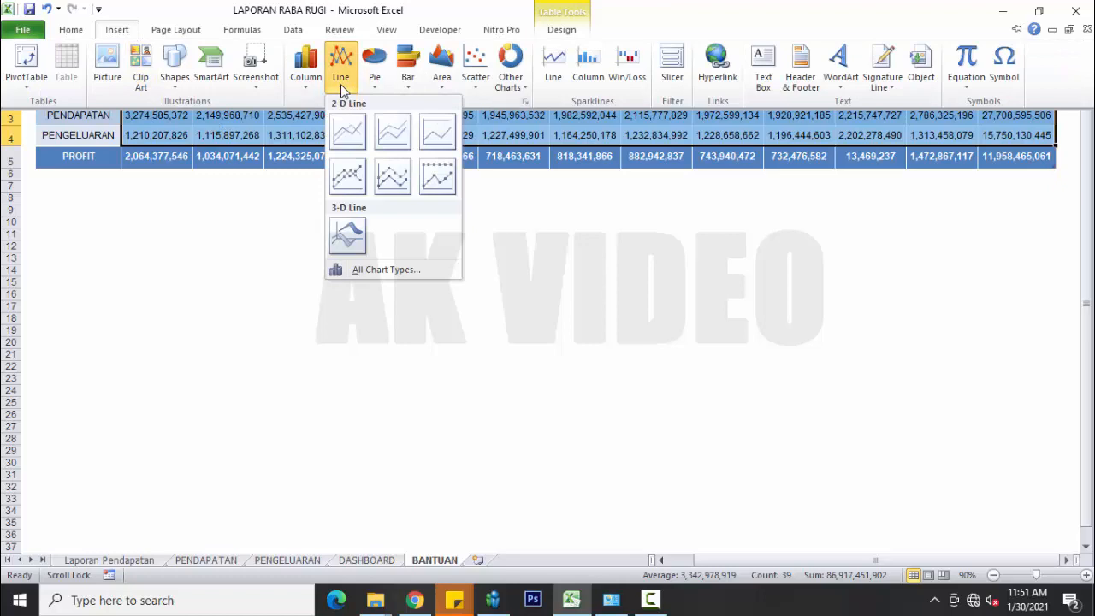
click(357, 177)
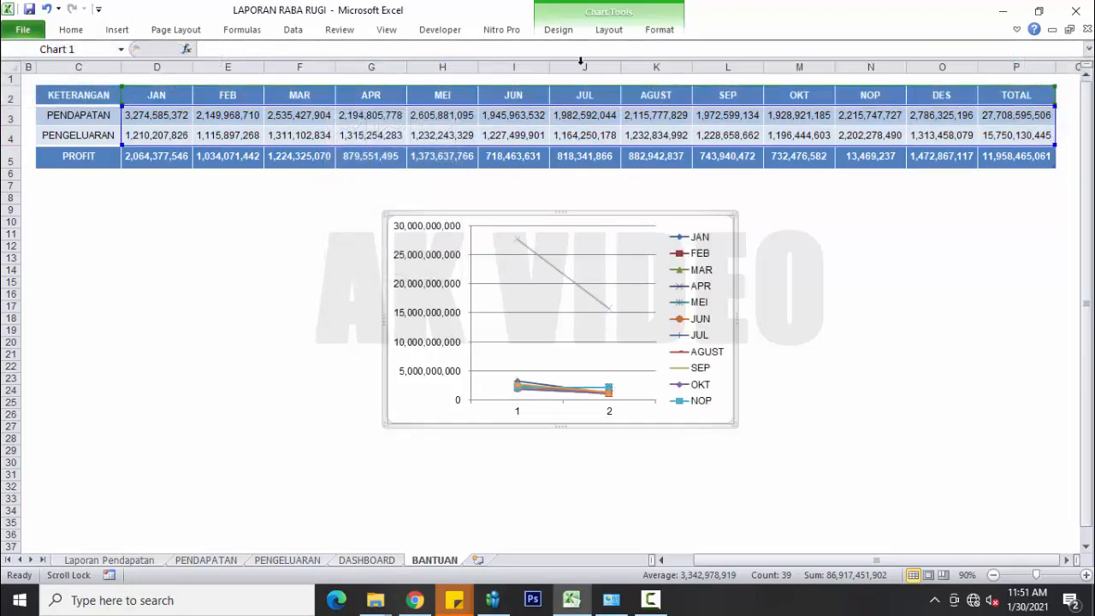
Switch the chart's rows and columns, and shrink its source range to D2:O4 to exclude the TOTAL column.
click(558, 30)
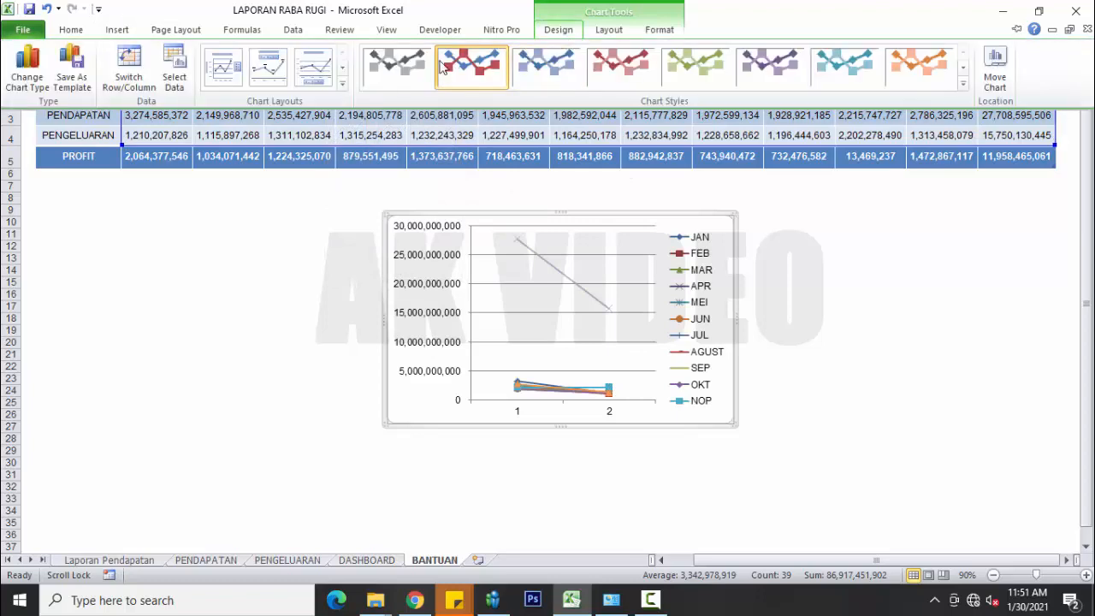
click(128, 68)
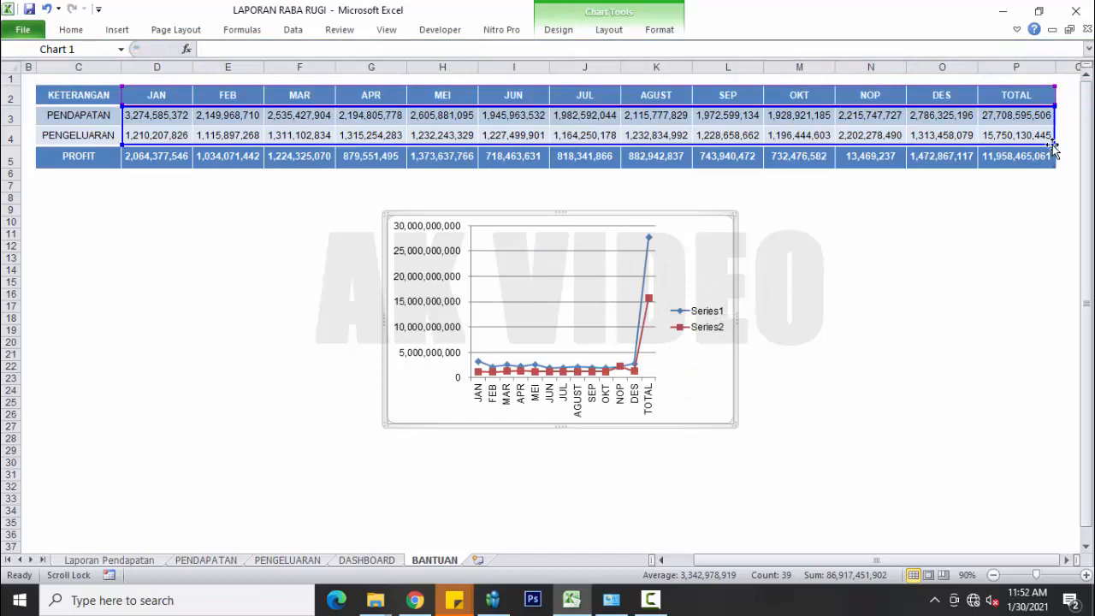
drag(1051, 146, 998, 147)
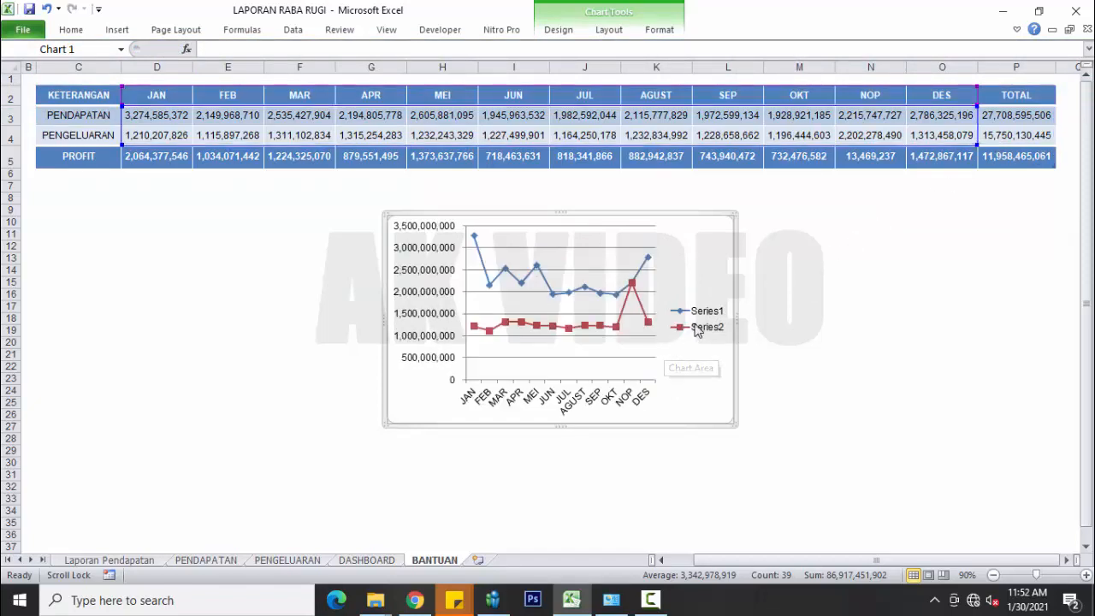
Cut the line chart from BANTUAN and place it in the large white panel on the DASHBOARD sheet.
key(Delete)
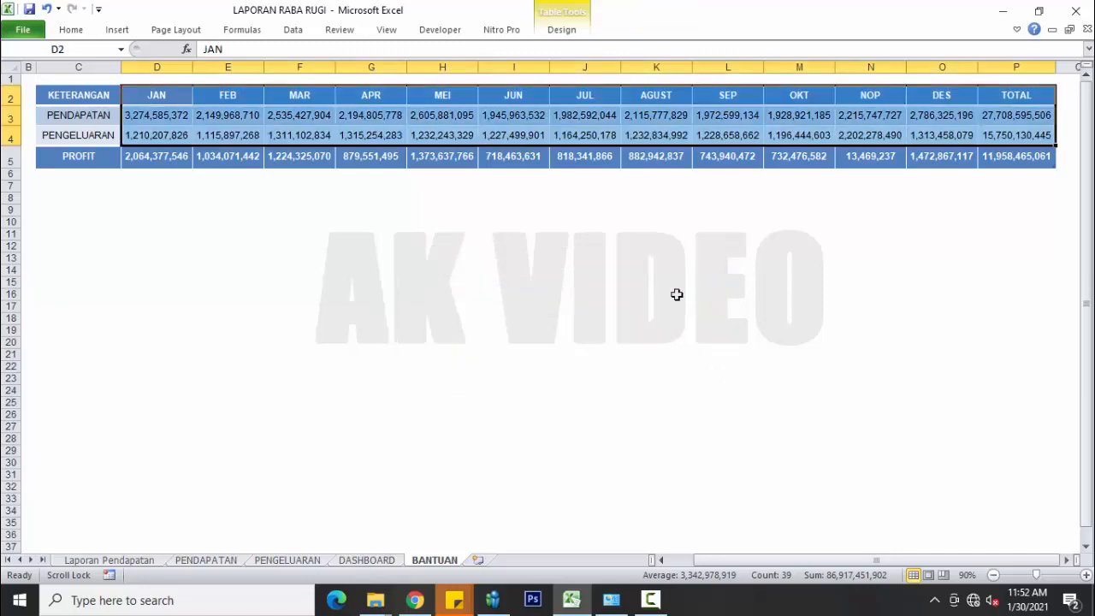
click(366, 560)
key(ctrl+v)
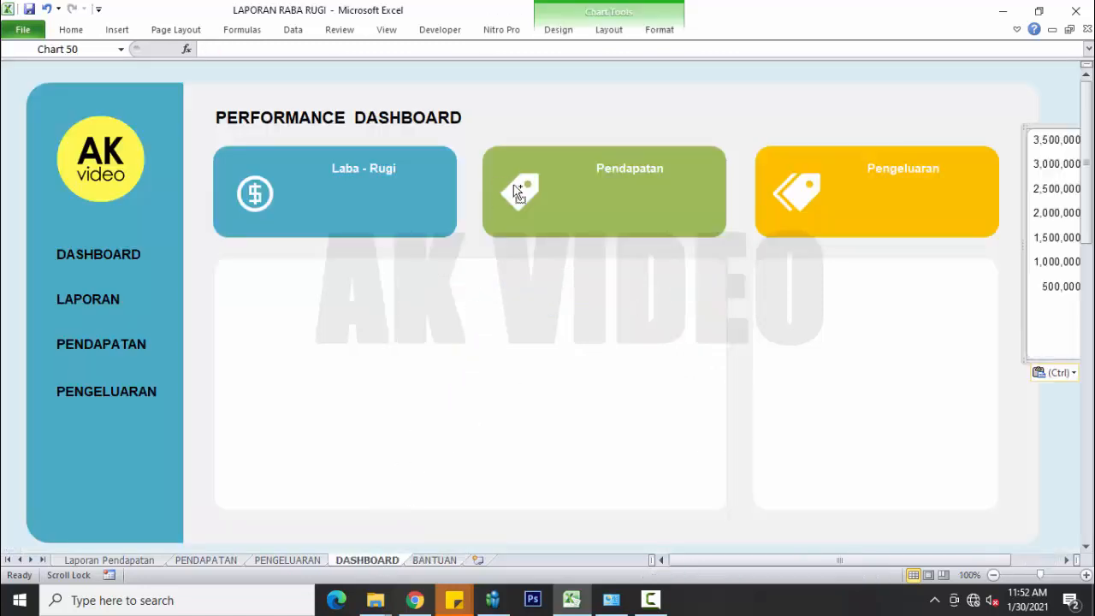
drag(1049, 128, 244, 269)
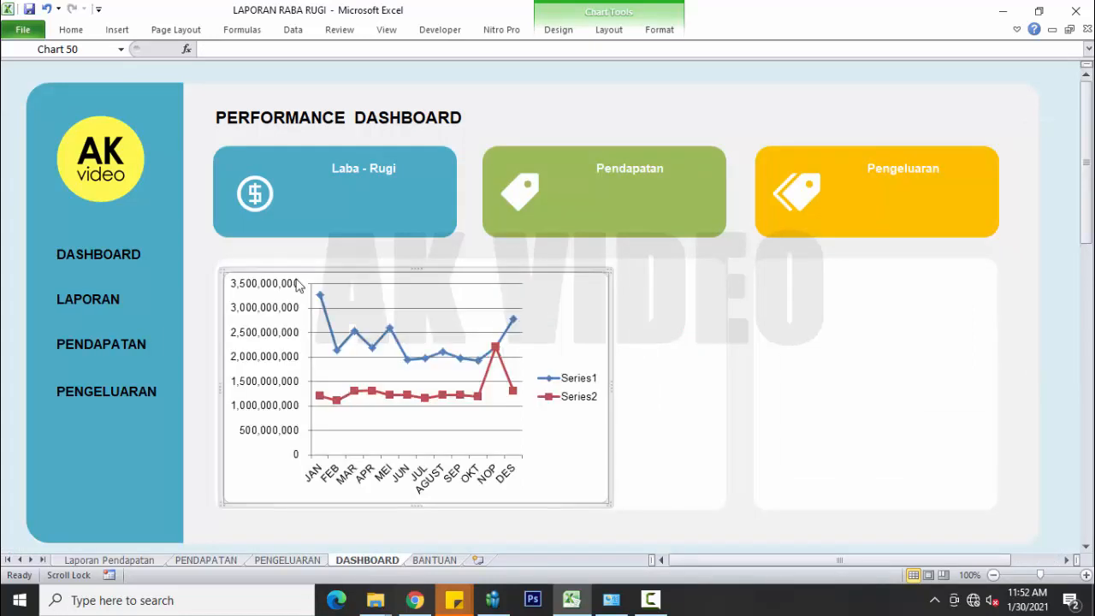
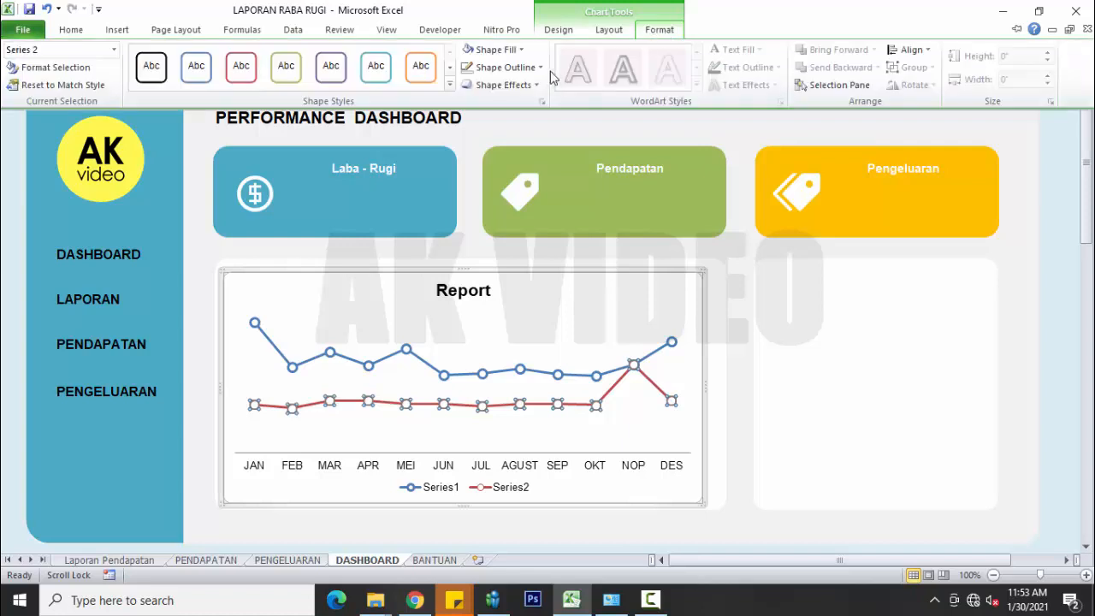
Thicken the outline of the red Series2 line and its markers to match Series1.
click(540, 68)
mouse_move(565, 257)
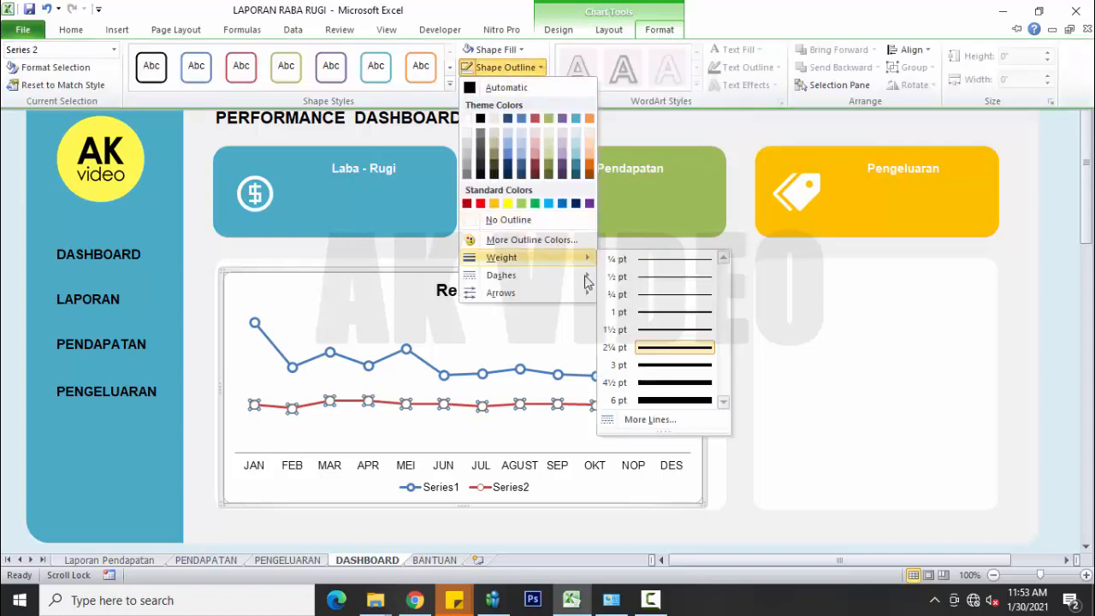
click(655, 358)
click(642, 79)
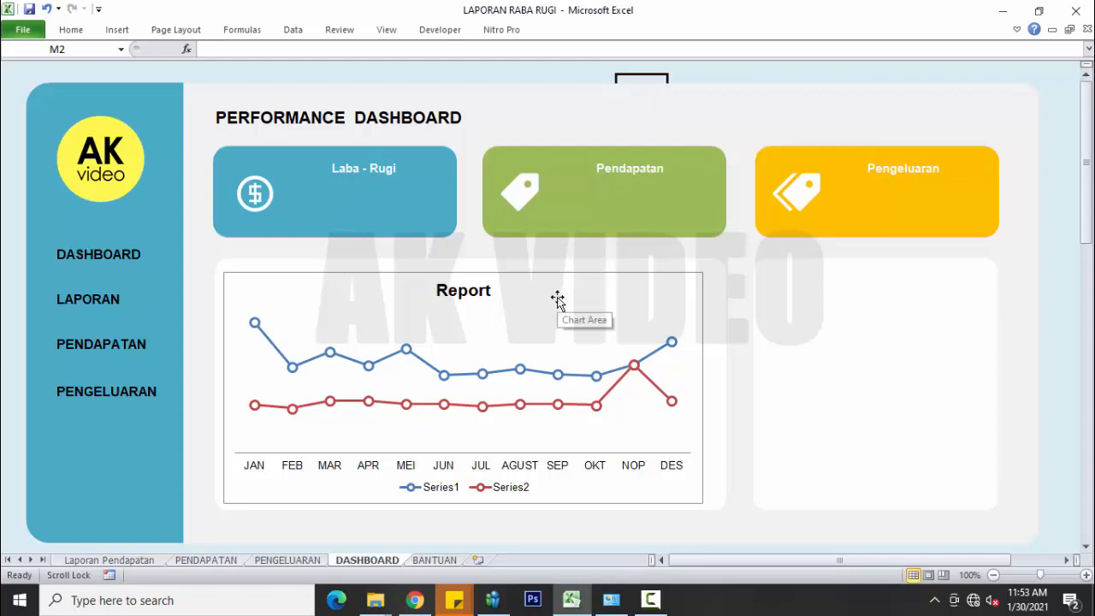
Remove the fill and outline from the line chart's area so it blends into the white panel.
click(569, 274)
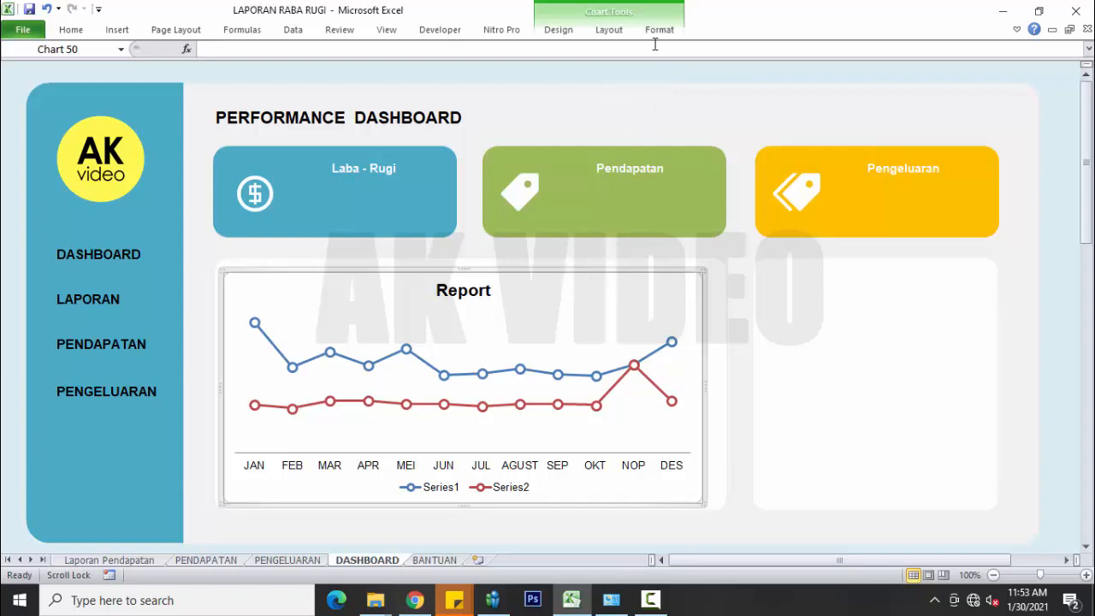
click(659, 29)
click(515, 52)
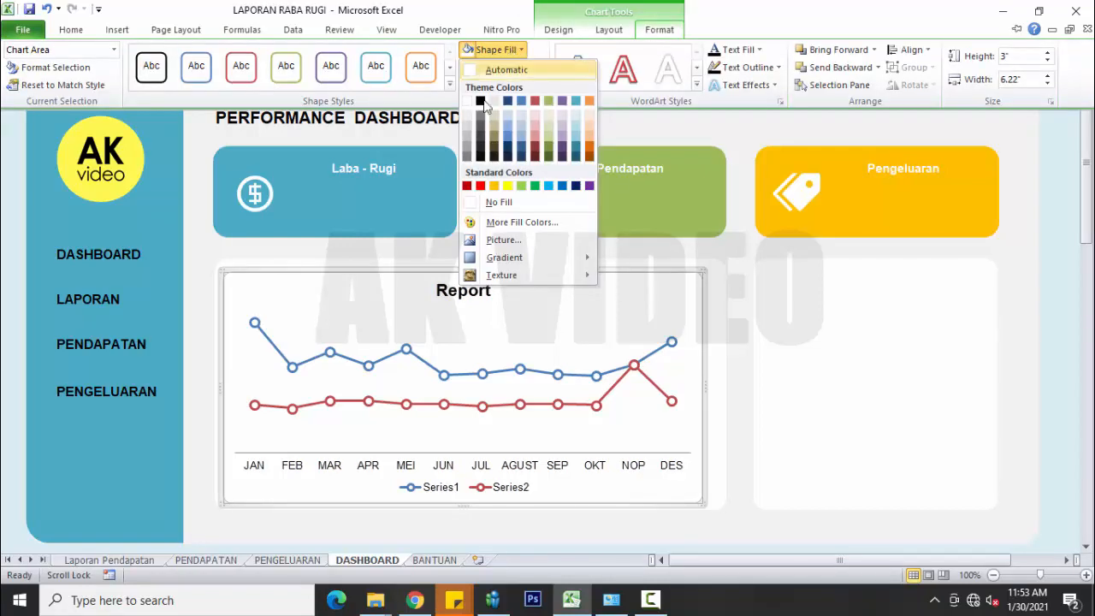
click(501, 201)
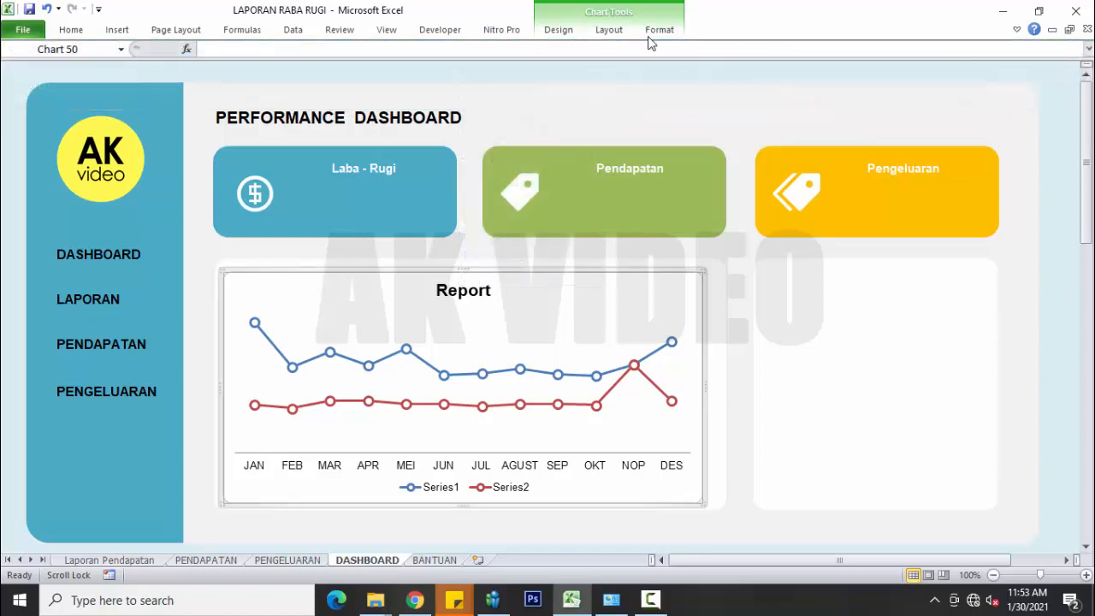
click(659, 29)
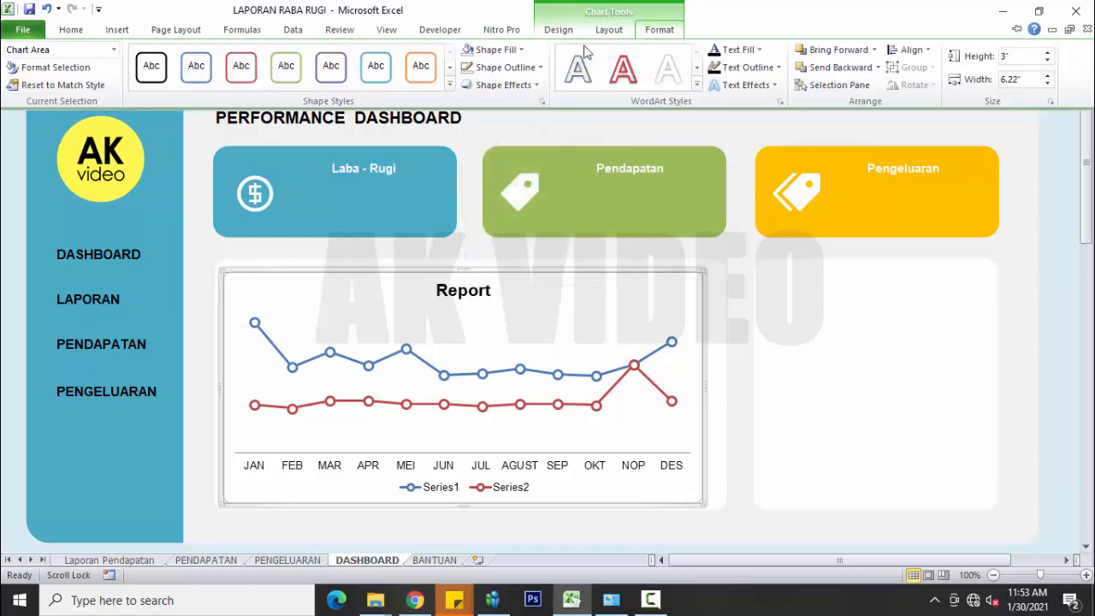
click(503, 67)
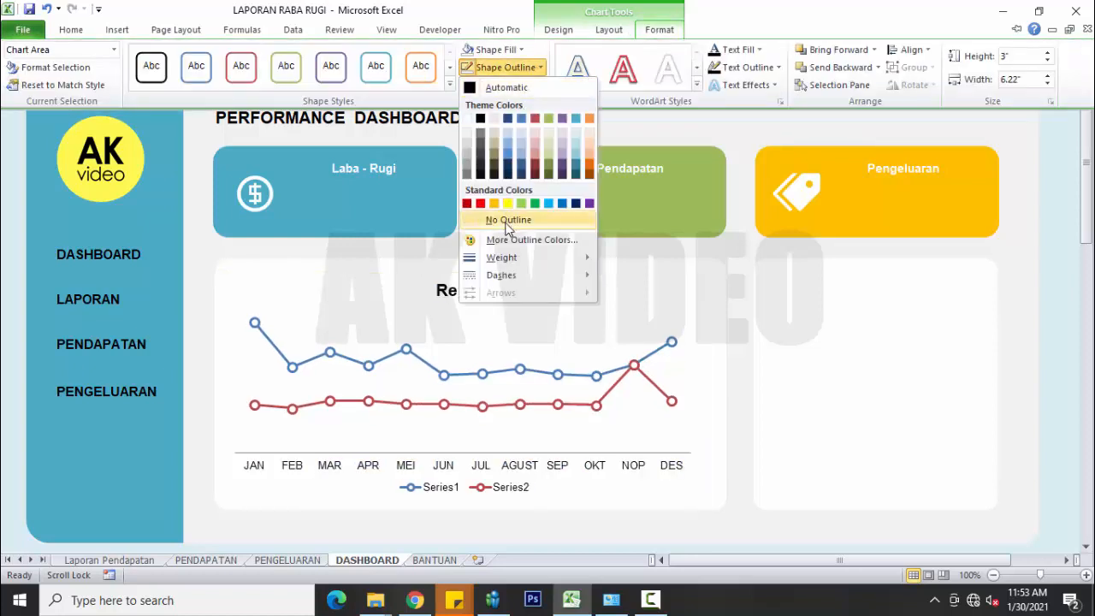
click(508, 221)
click(655, 77)
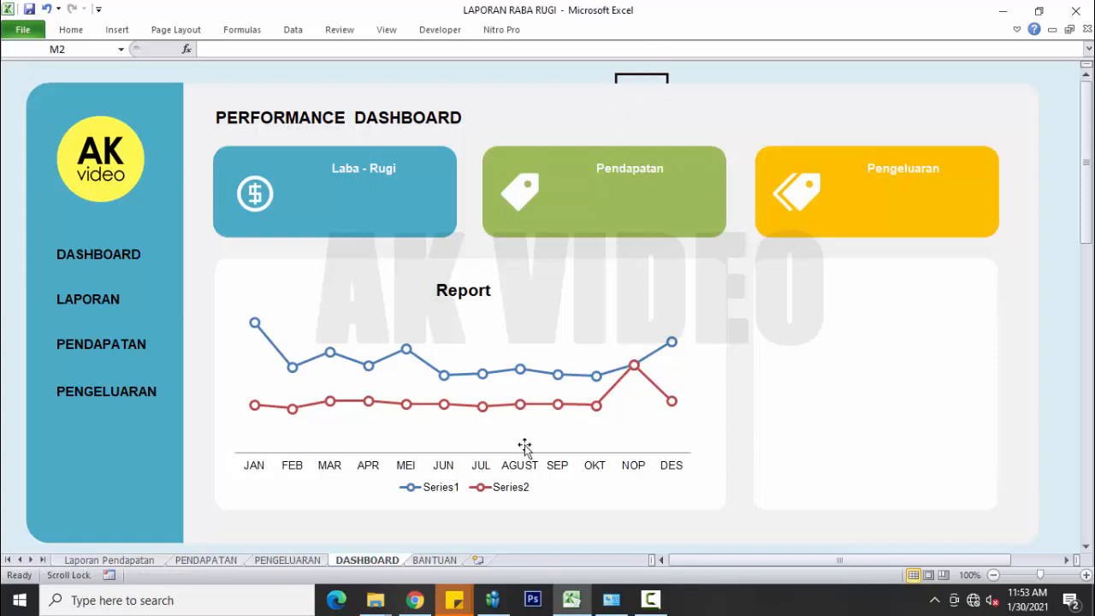
click(452, 492)
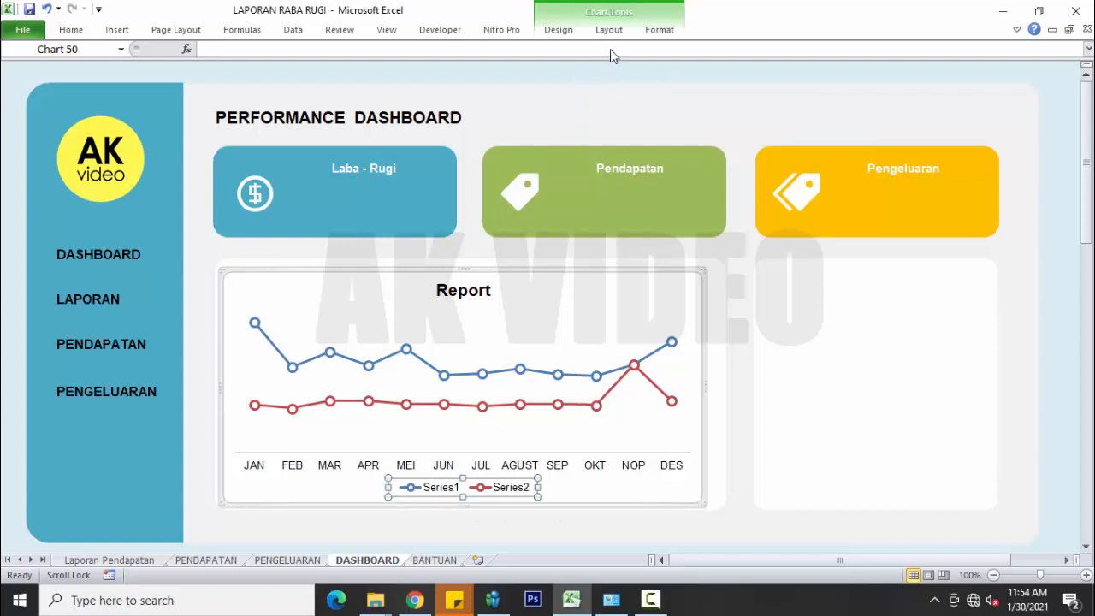
right_click(485, 493)
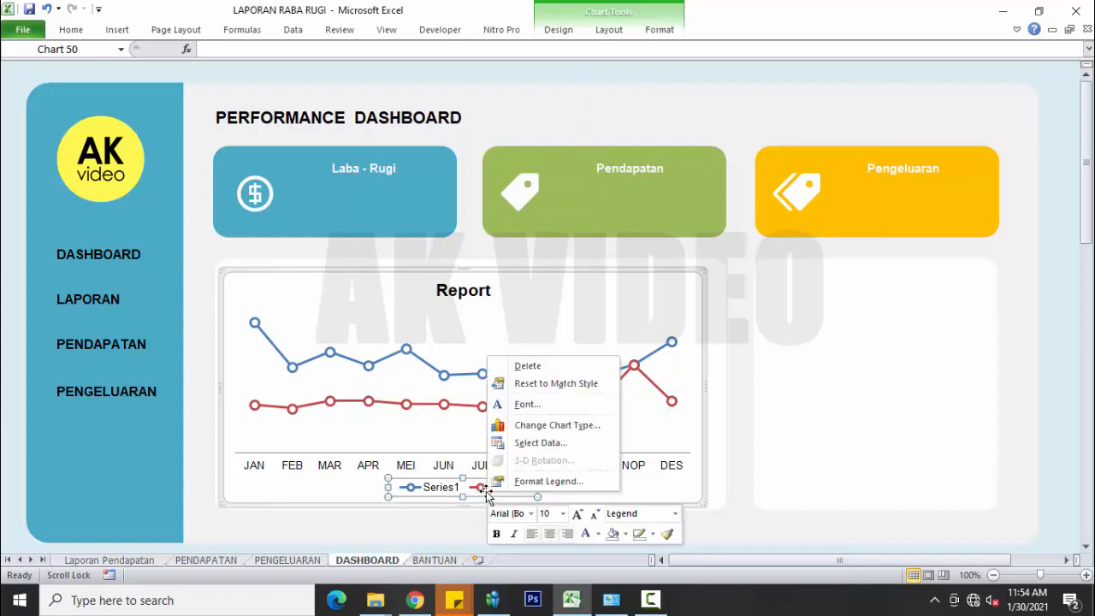
click(527, 482)
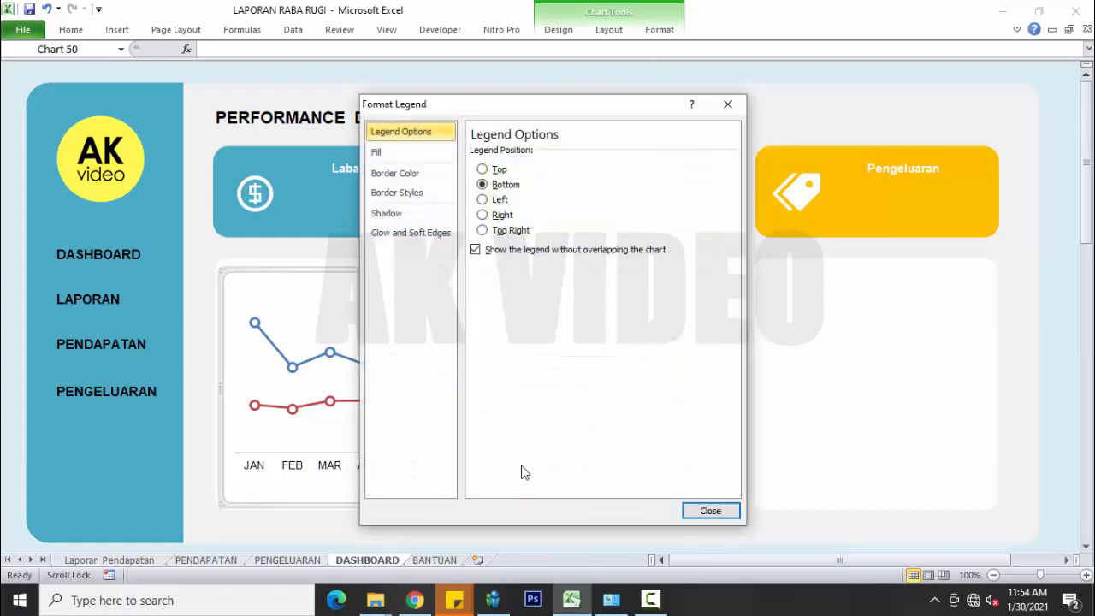
click(389, 173)
click(398, 193)
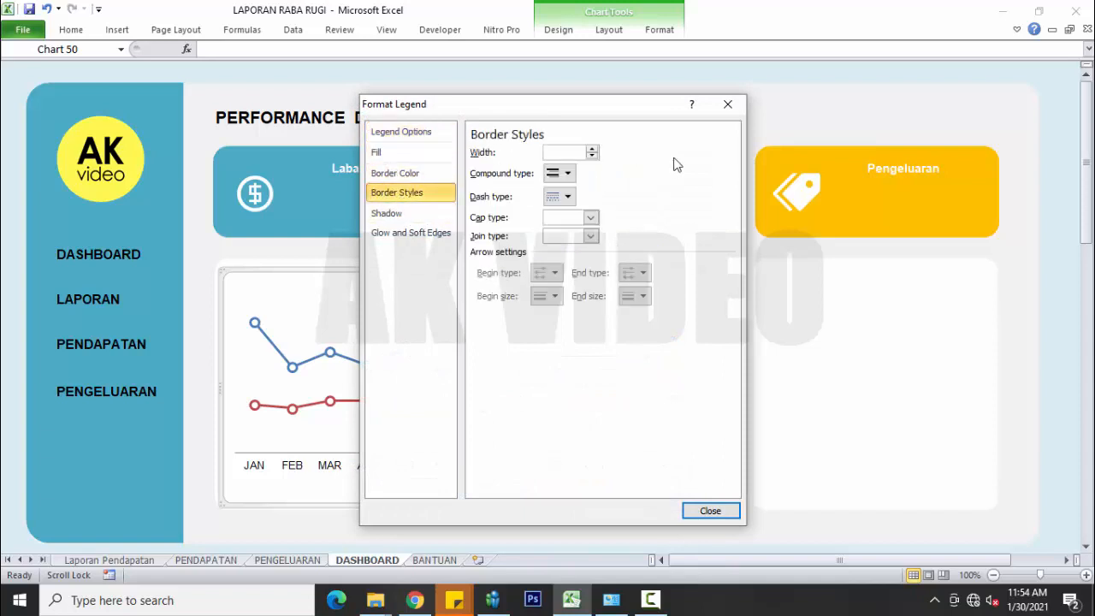
click(727, 105)
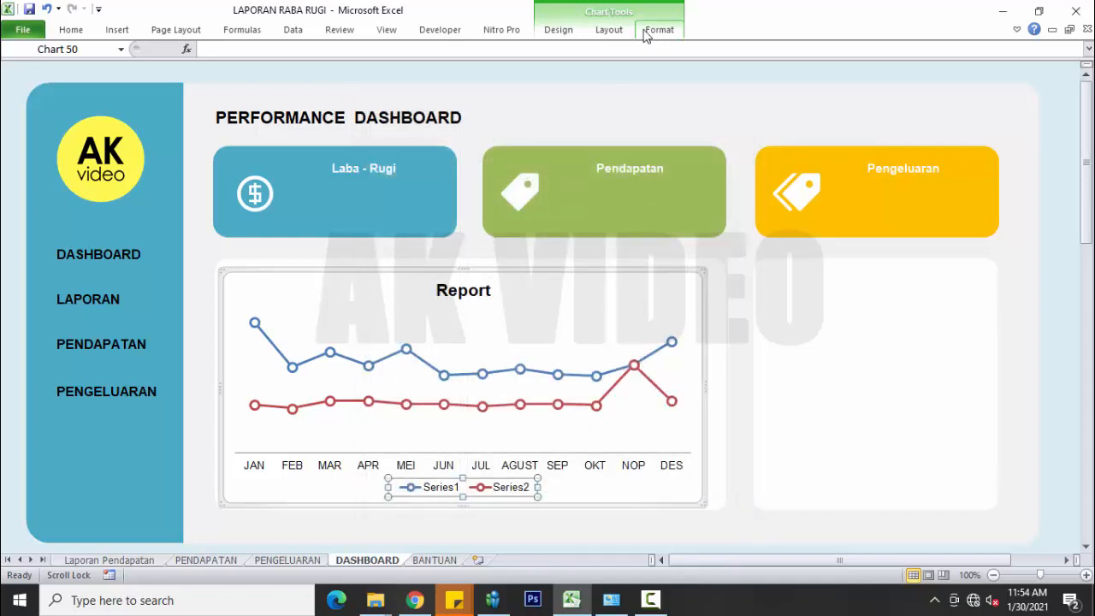
Rename the line chart's Series1 as Pendapatan in its data source.
click(569, 32)
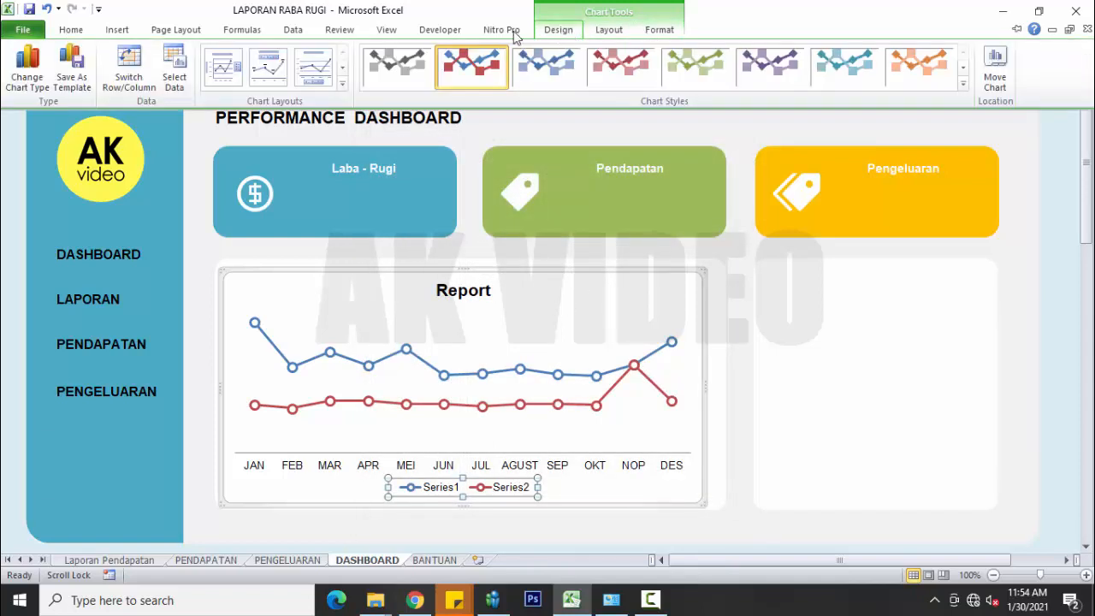
click(175, 69)
click(381, 306)
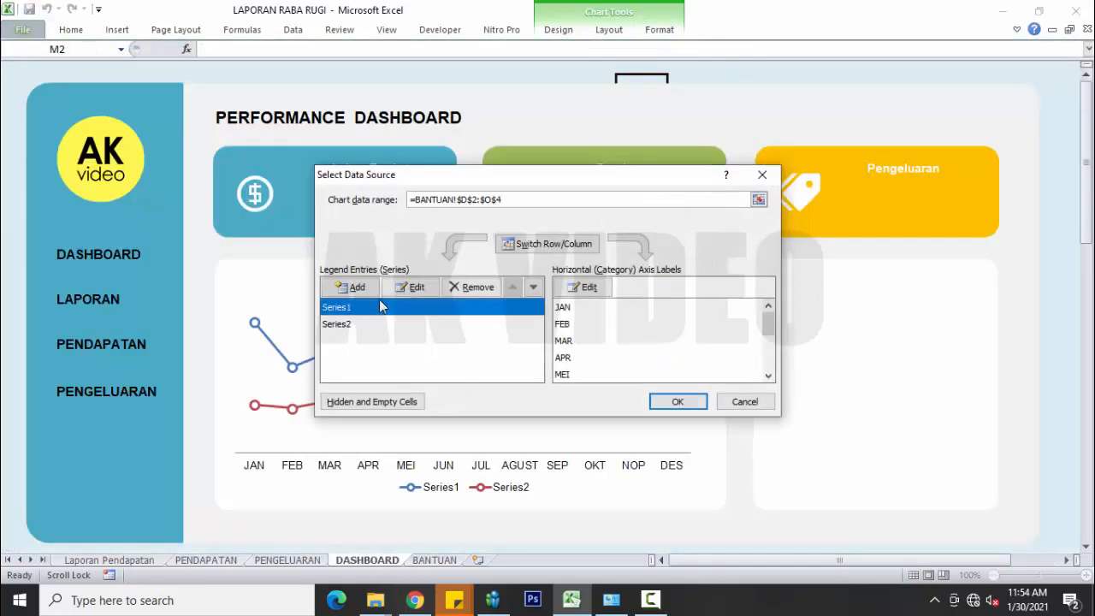
click(409, 286)
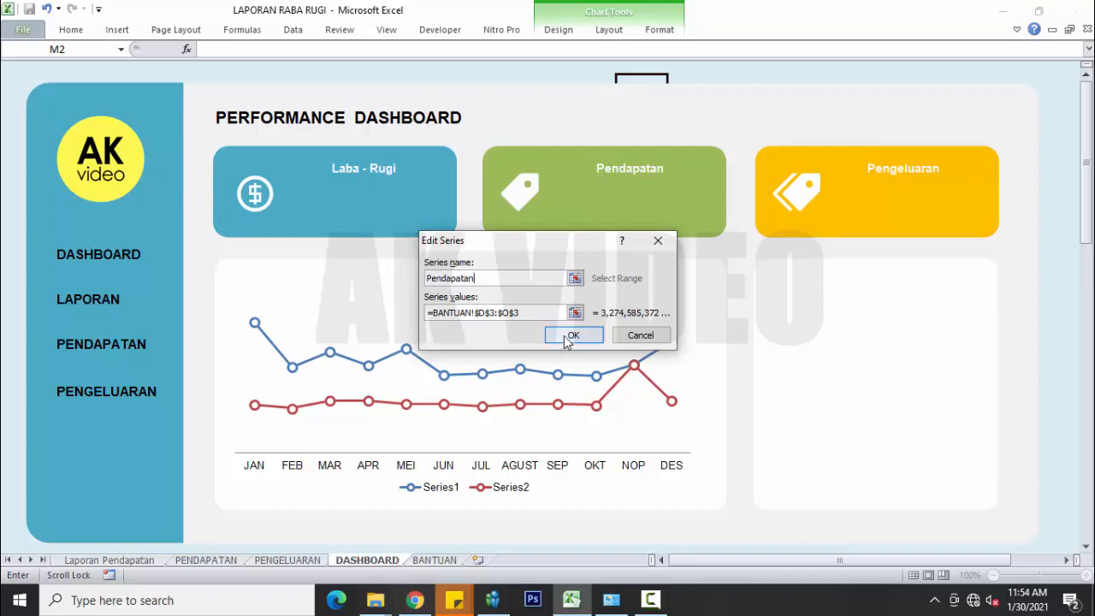
click(571, 336)
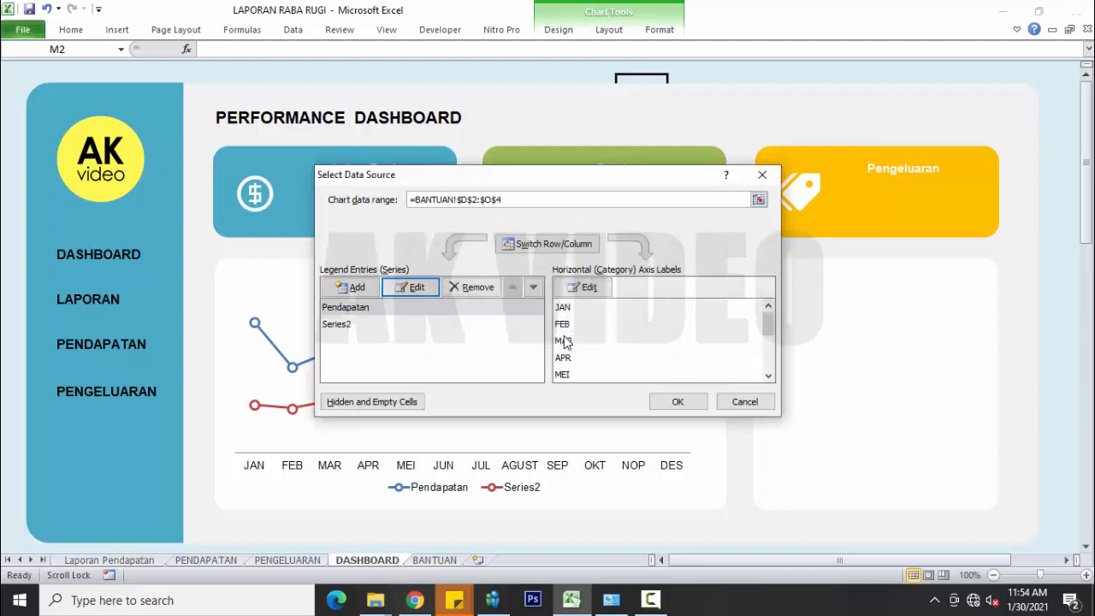
Rename the line chart's Series2 as Pengeluaran and apply the data source changes.
click(336, 325)
click(412, 287)
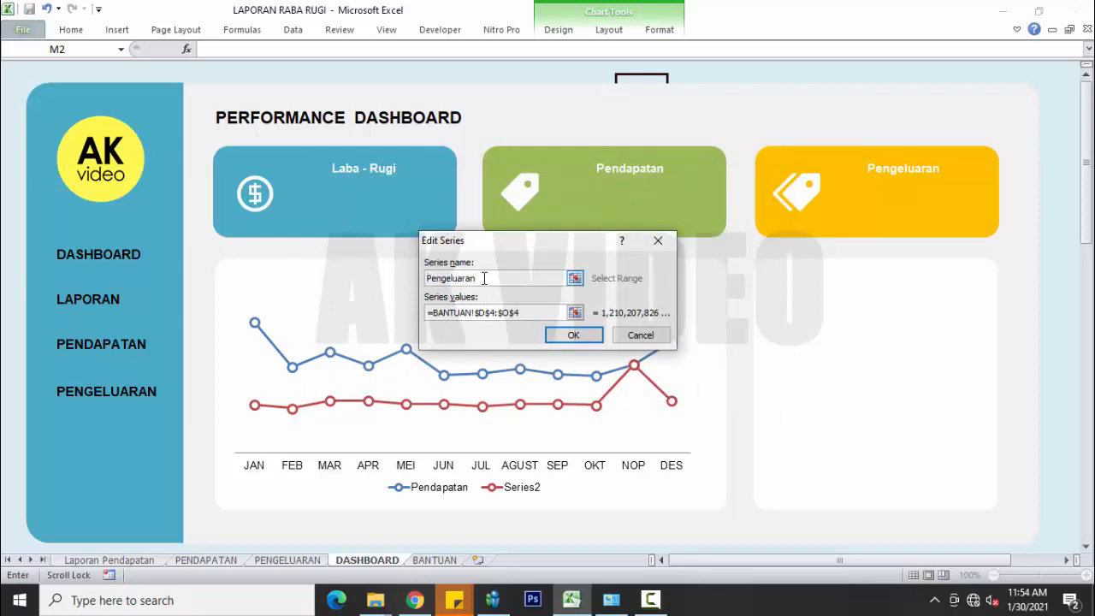
key(Return)
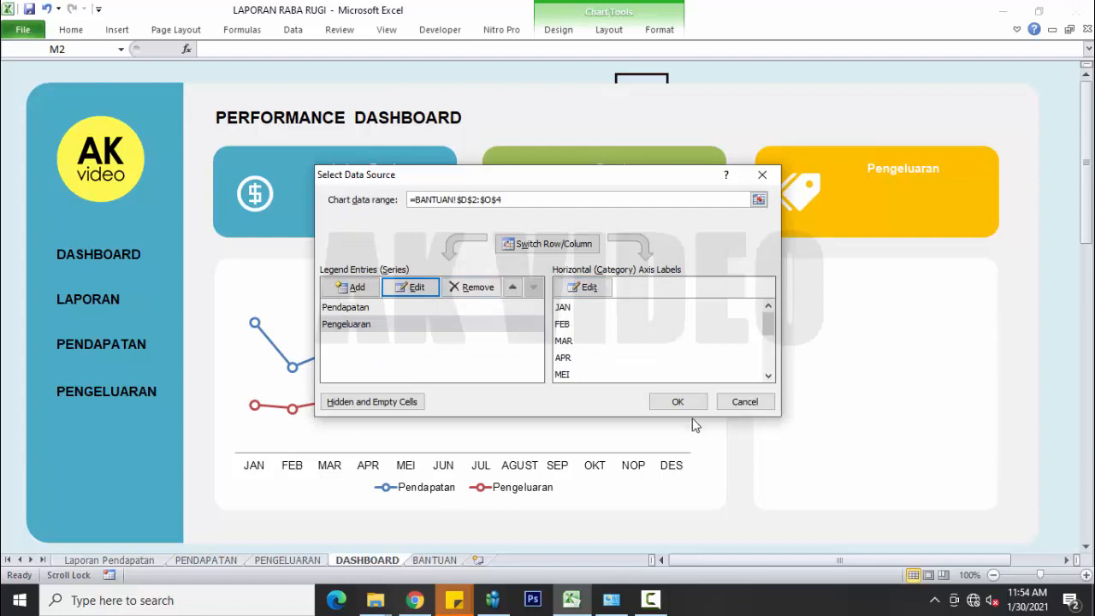
click(678, 403)
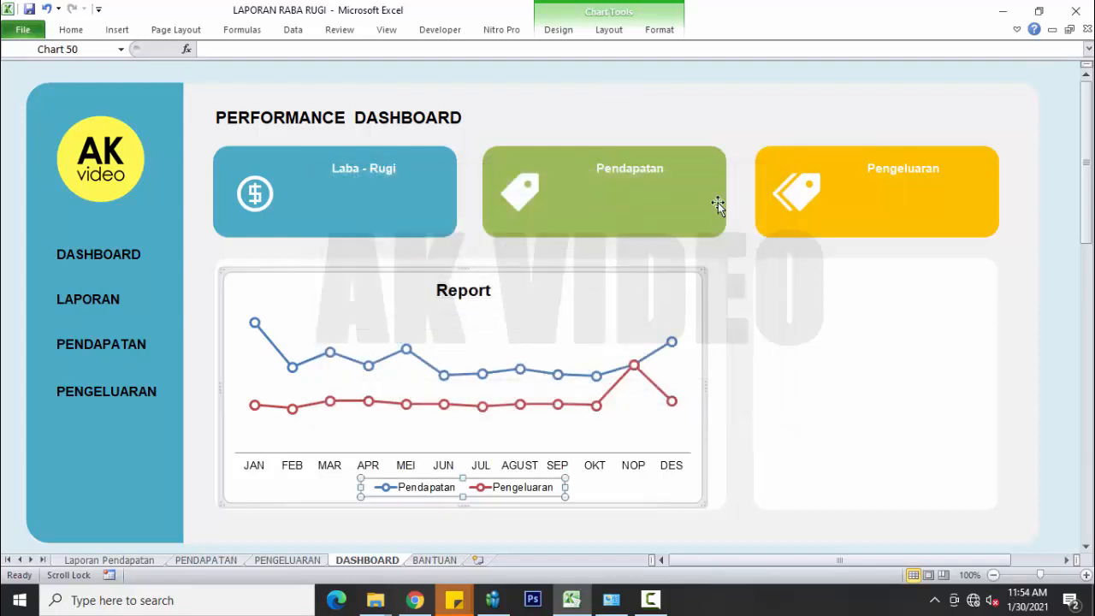
click(652, 69)
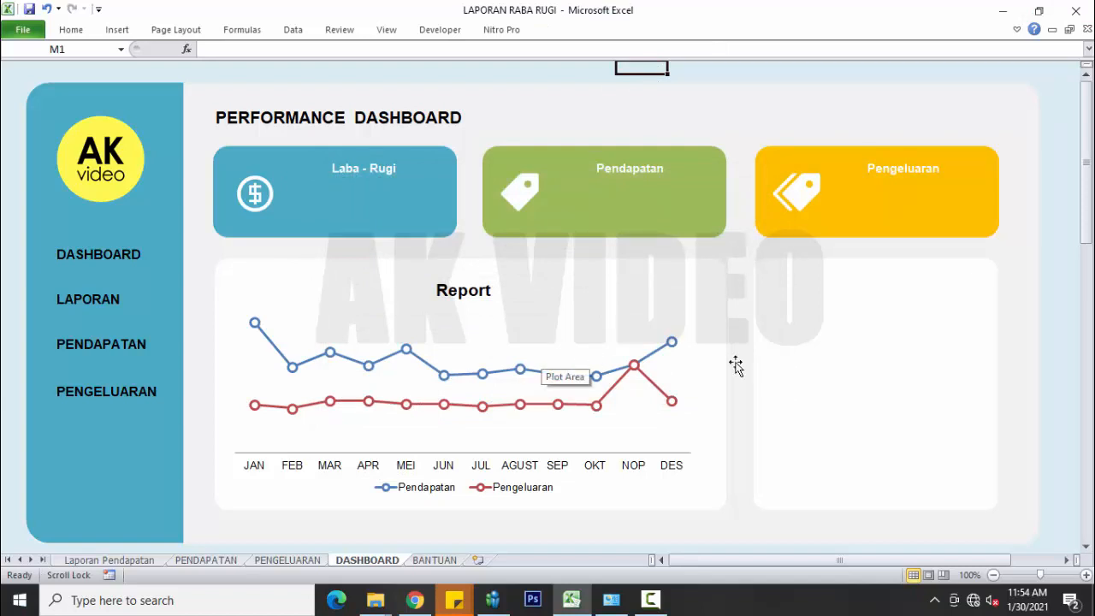
Insert a doughnut chart on BANTUAN from the PENDAPATAN and PENGELUARAN labels in C3:C4 and their totals in P3:P4.
mouse_move(638, 365)
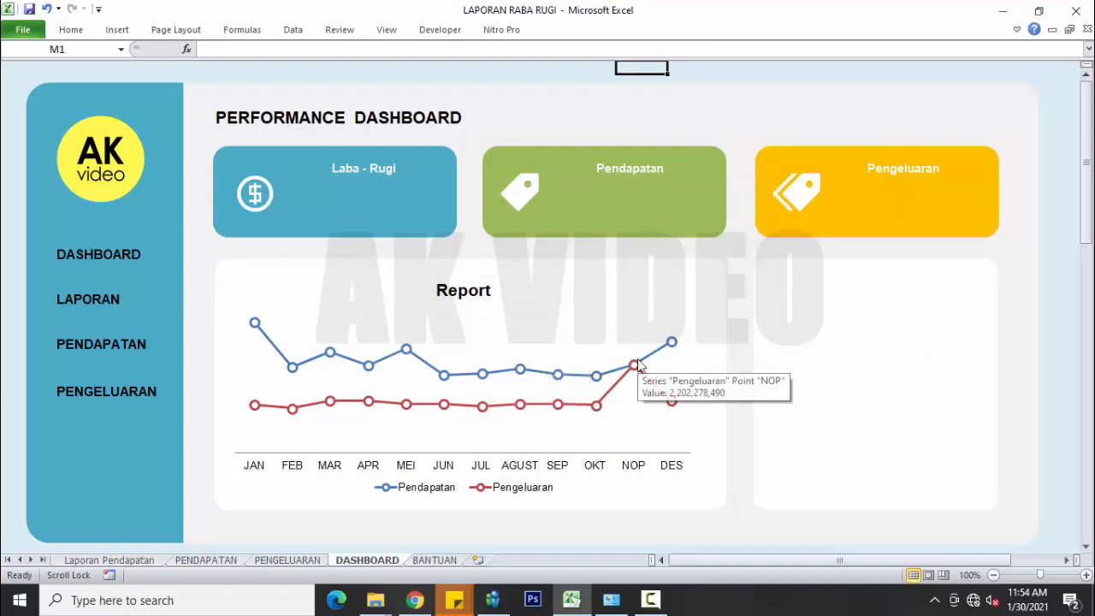
key(ctrl+Page_Down)
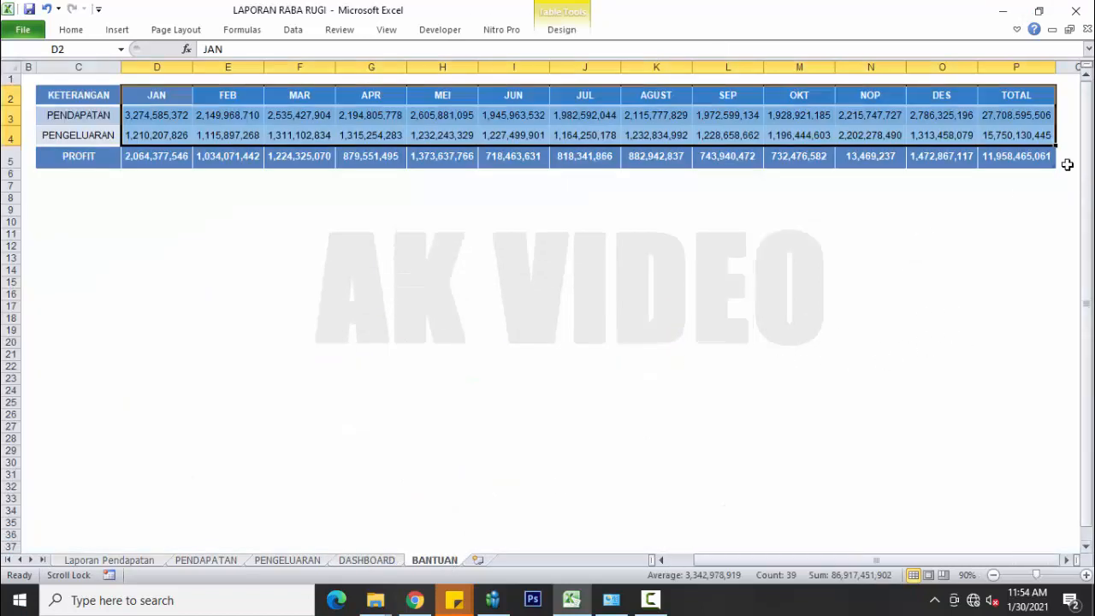
click(584, 295)
click(89, 113)
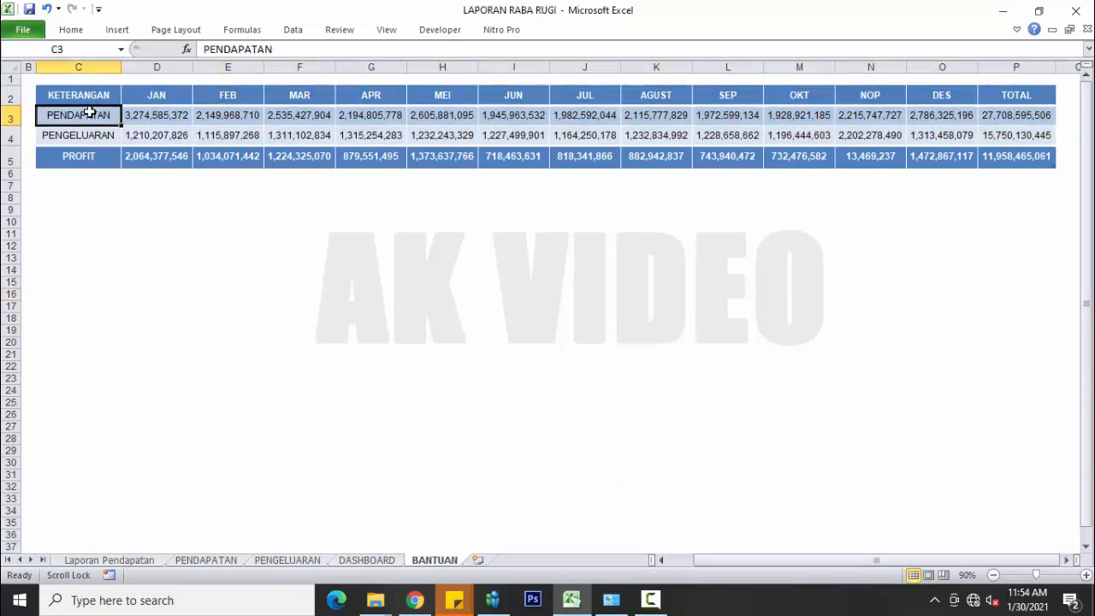
drag(89, 113, 86, 135)
drag(997, 115, 997, 133)
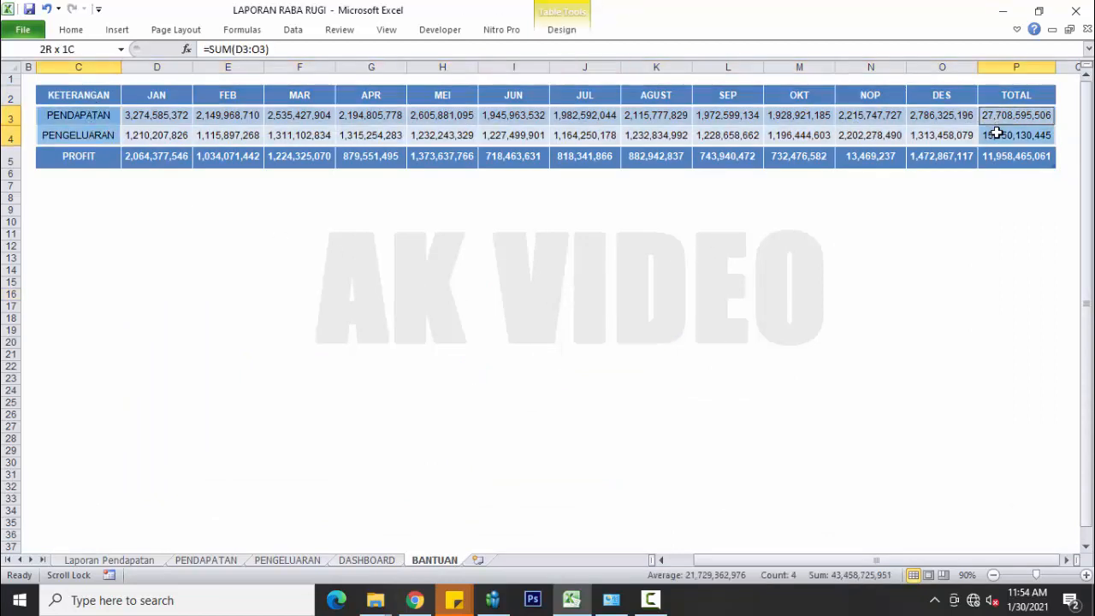
click(127, 31)
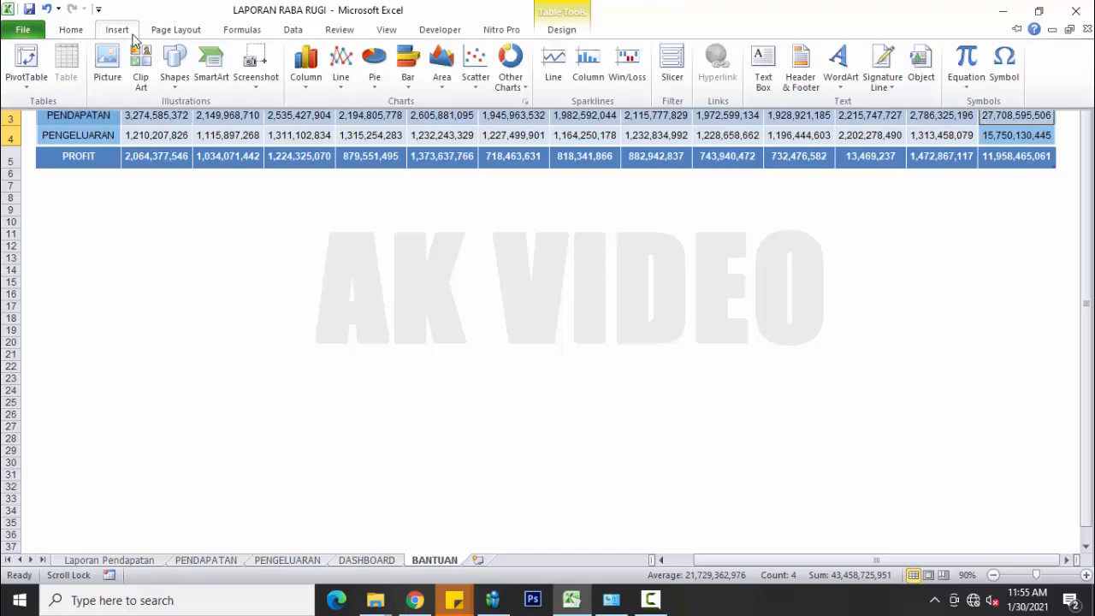
click(520, 86)
click(517, 252)
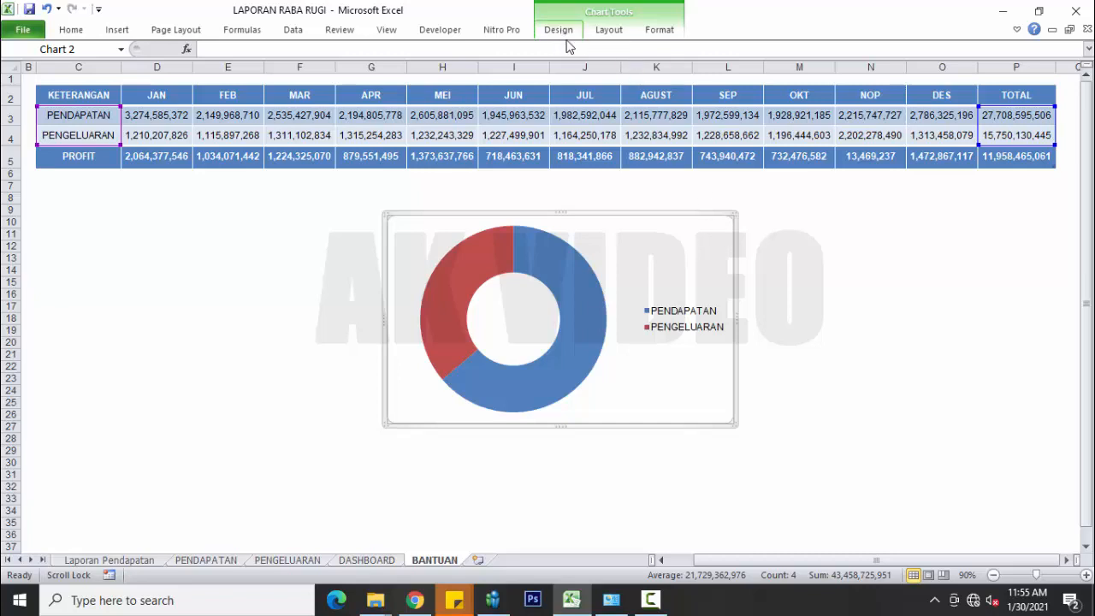
Cut the doughnut chart from BANTUAN, paste it on DASHBOARD, and move it to the empty white panel beside the line chart.
key(Delete)
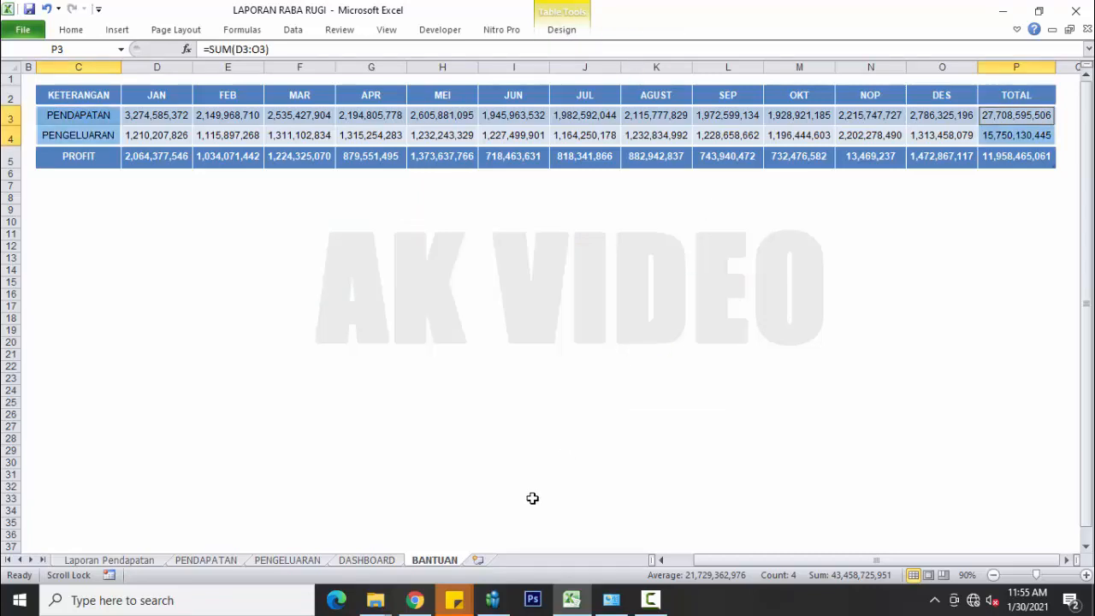
click(395, 561)
key(ctrl+v)
drag(948, 283, 931, 471)
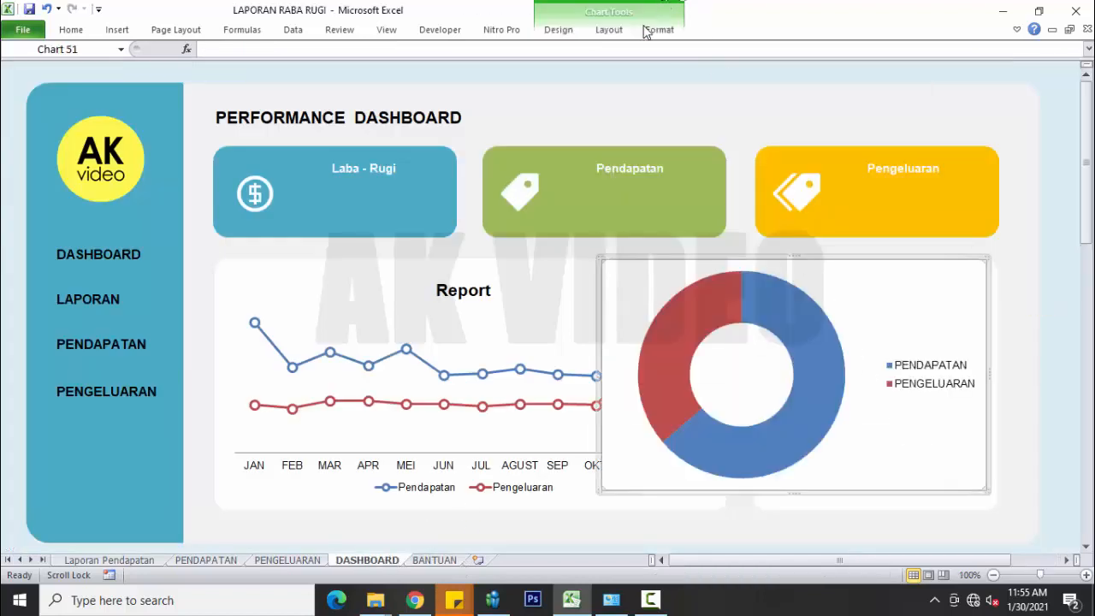
Apply a chart layout with the legend below the doughnut, and narrow the chart to about 2.99" to fit the panel.
click(558, 33)
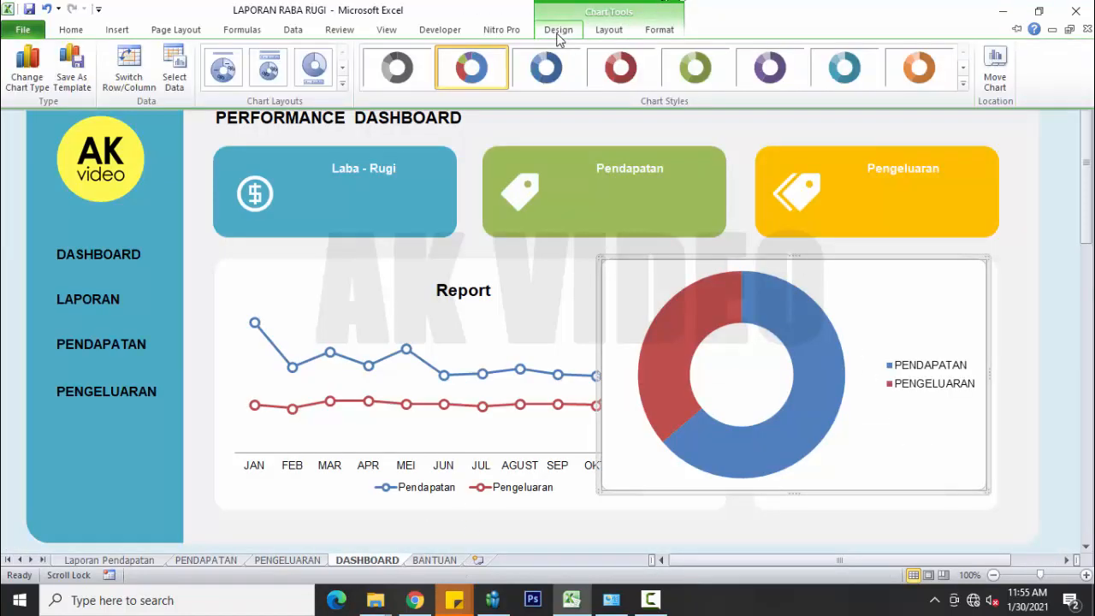
click(326, 71)
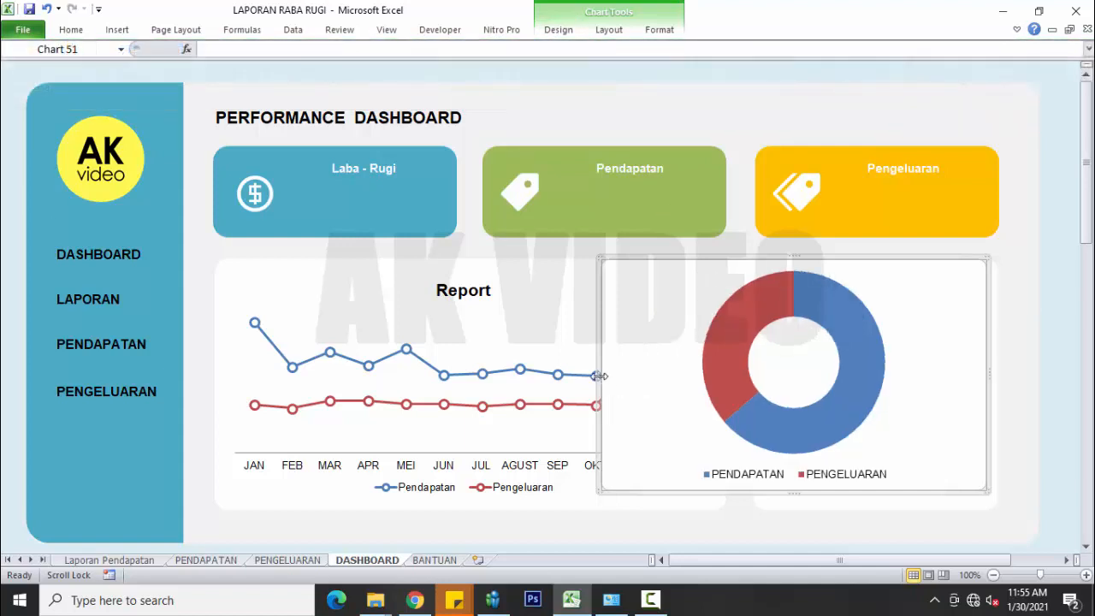
drag(599, 375, 754, 377)
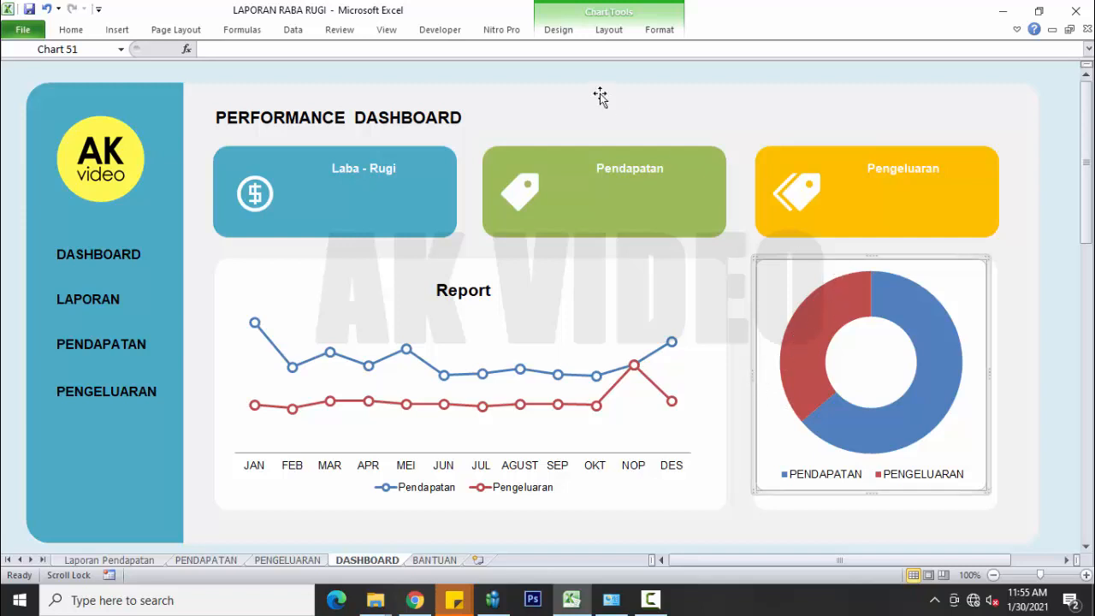
Remove the doughnut chart area's fill and outline, and nudge the chart slightly within its panel.
click(660, 30)
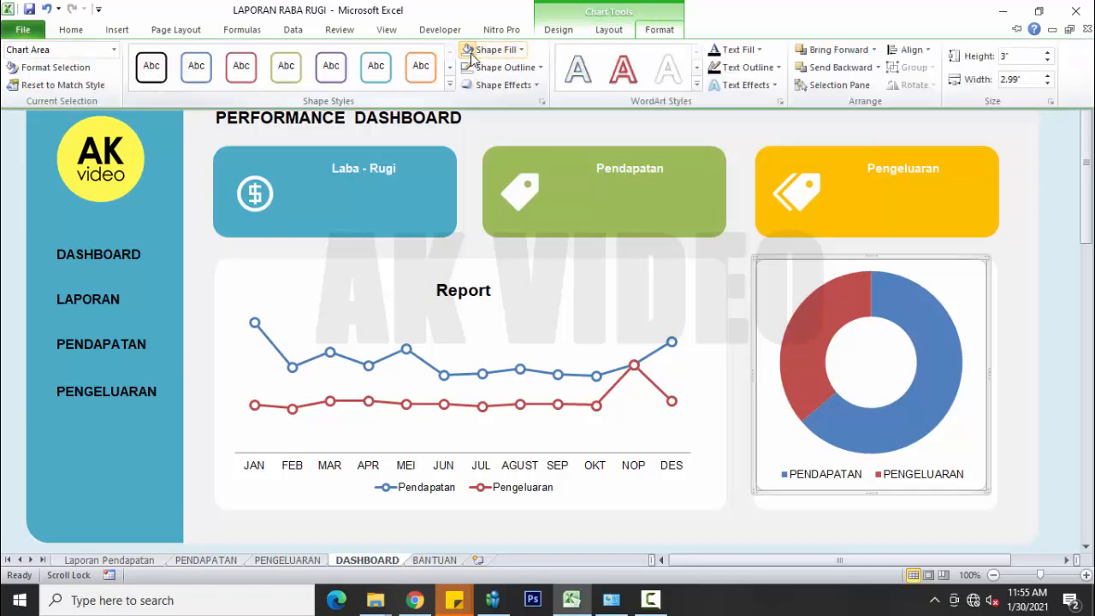
click(471, 53)
click(655, 33)
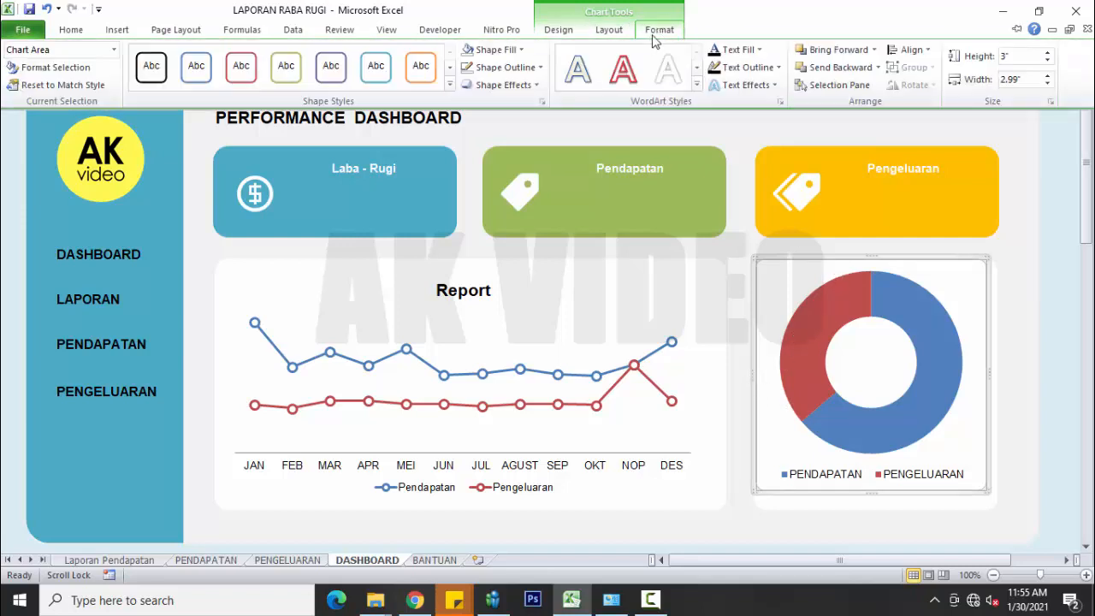
click(469, 71)
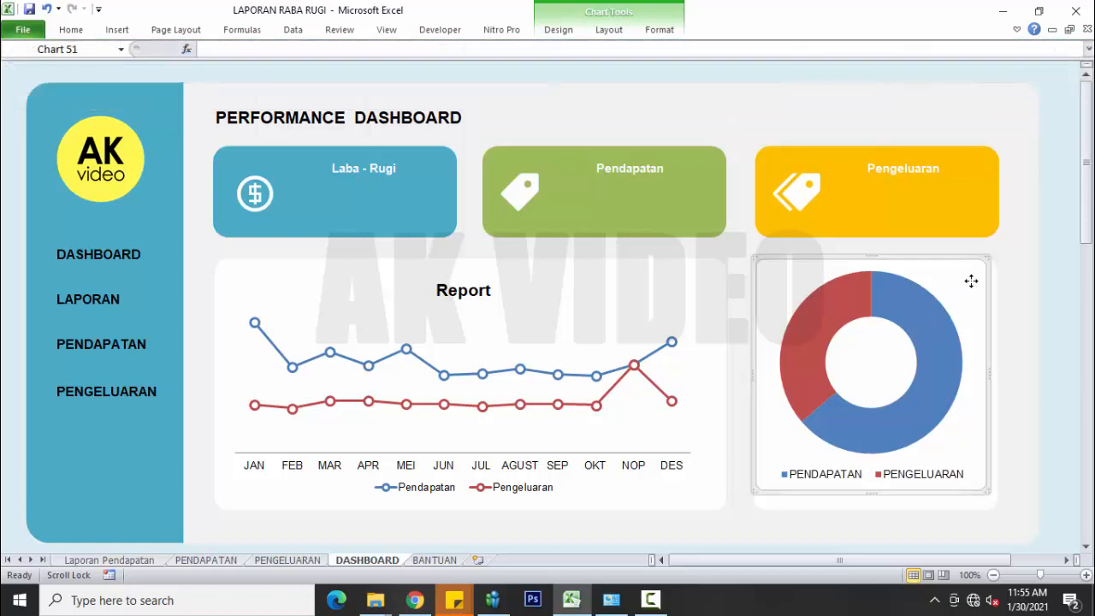
drag(971, 281, 971, 282)
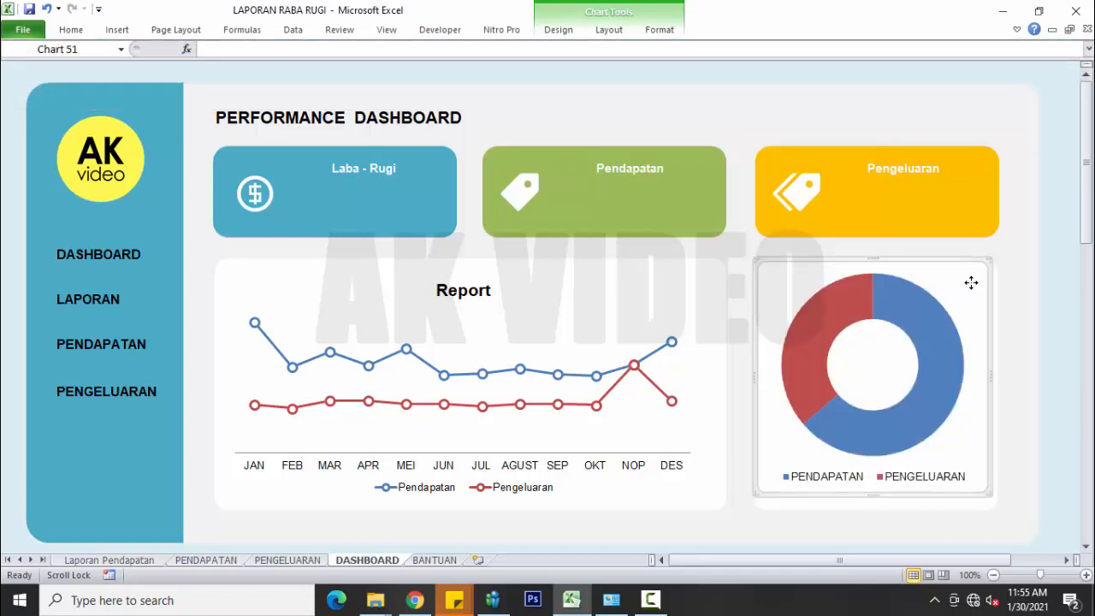
Set the doughnut hole size of the dashboard's doughnut series to 66%.
click(909, 336)
right_click(909, 336)
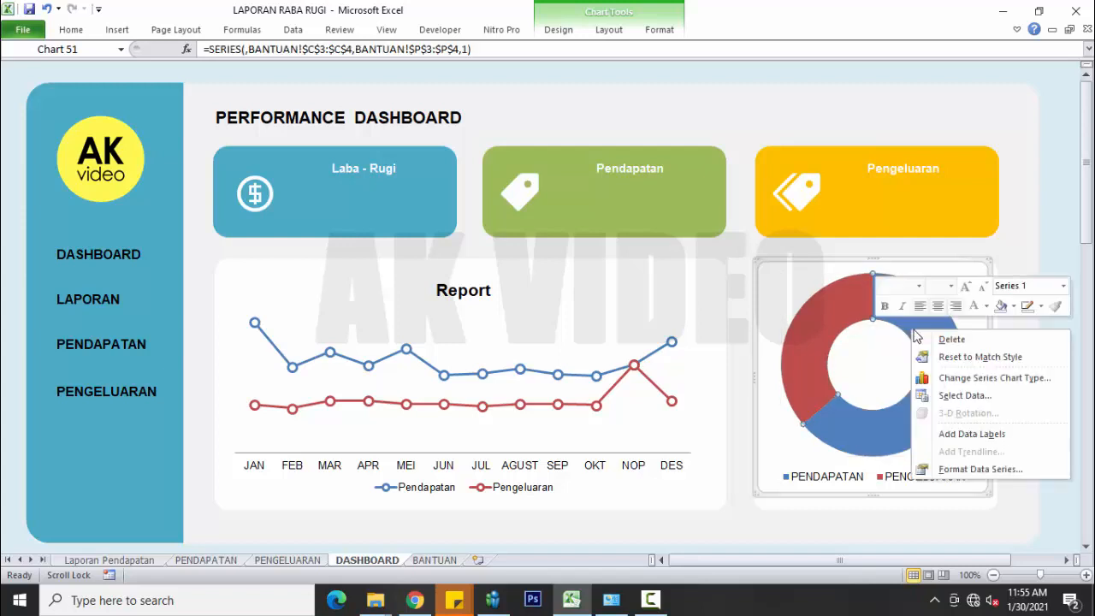
click(976, 468)
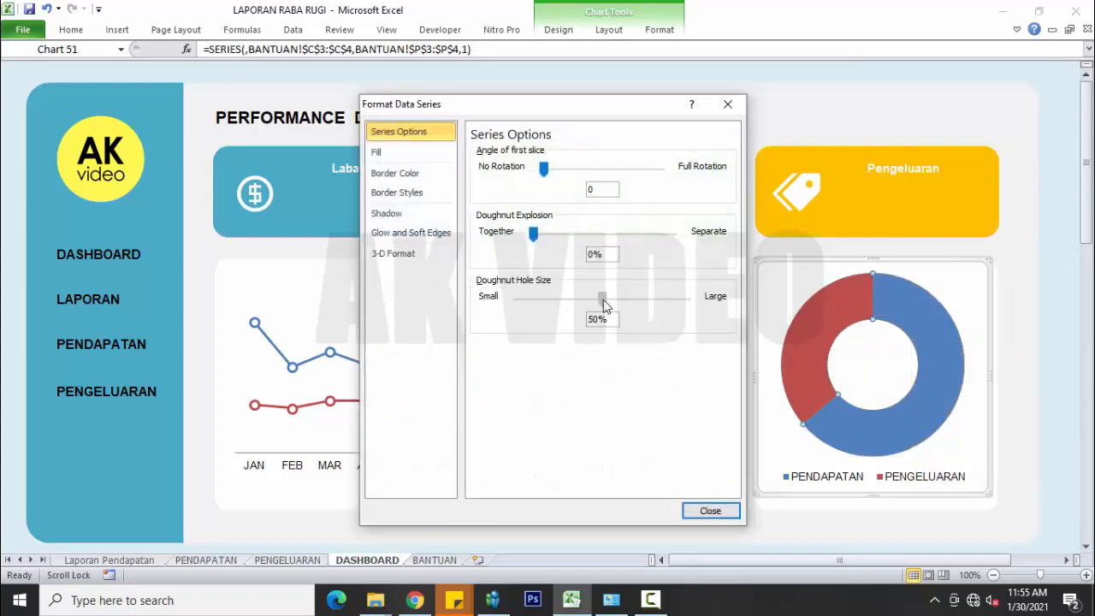
drag(603, 298, 636, 301)
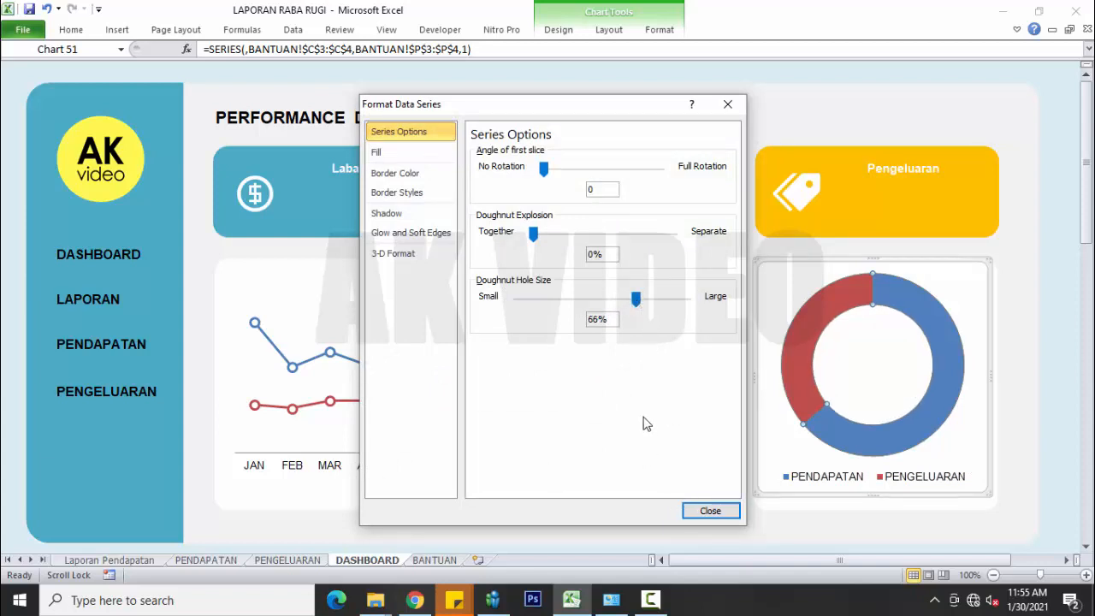
click(709, 511)
click(820, 78)
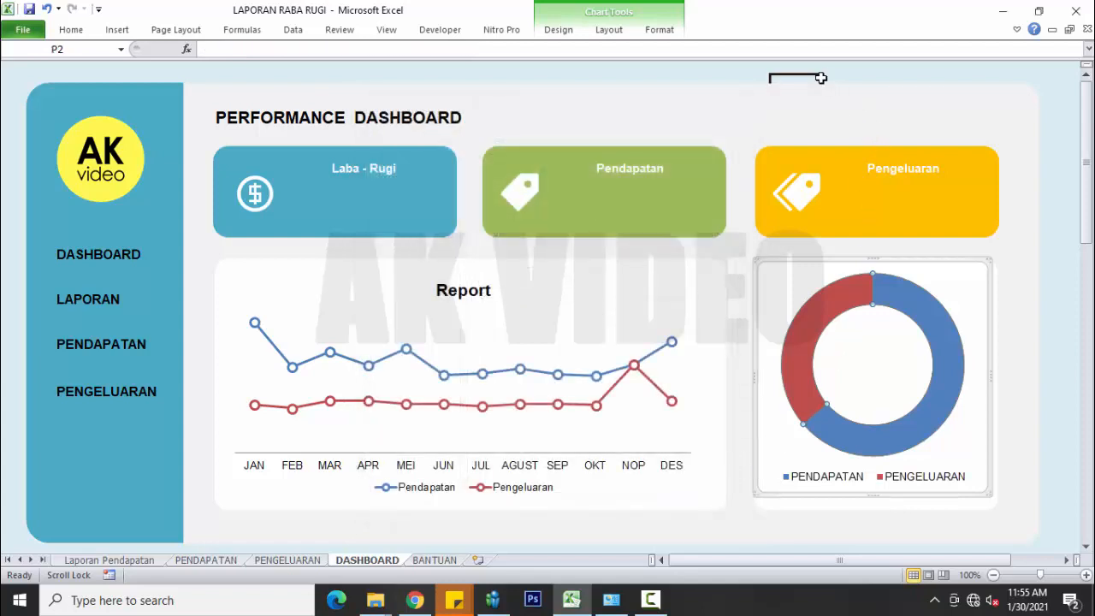
Shrink the doughnut chart to about 2.92" wide and 2.9" high, and reposition it within its white panel.
click(938, 317)
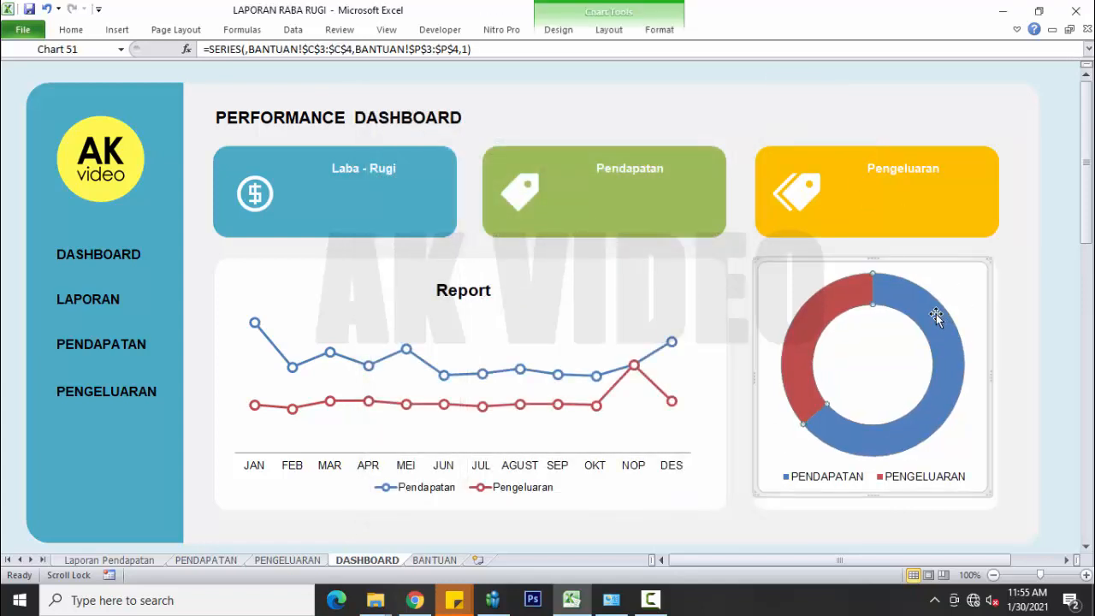
drag(987, 261, 979, 282)
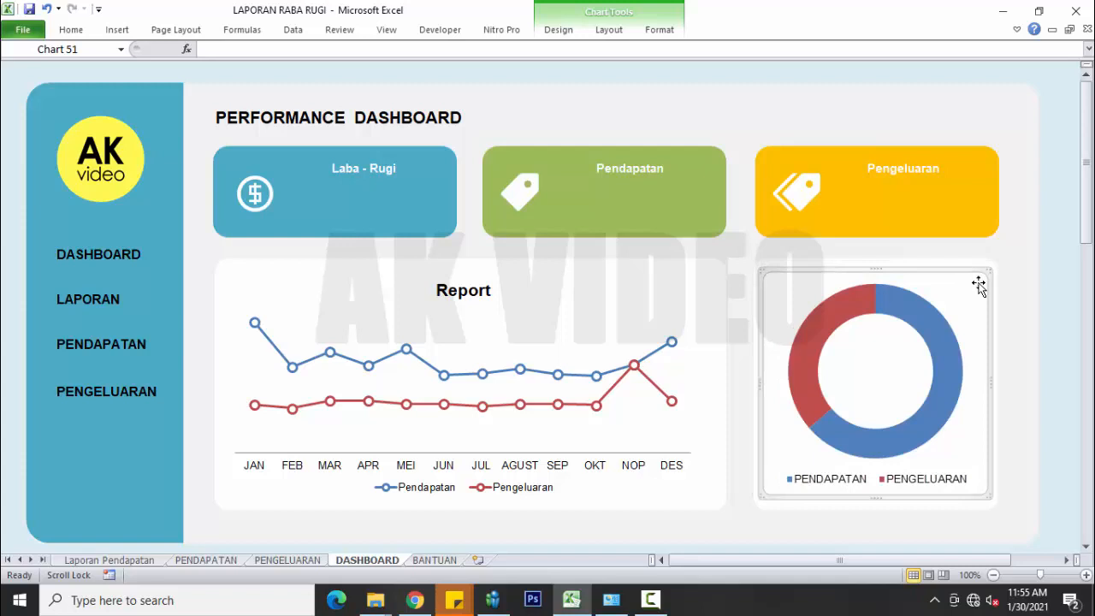
key(Down)
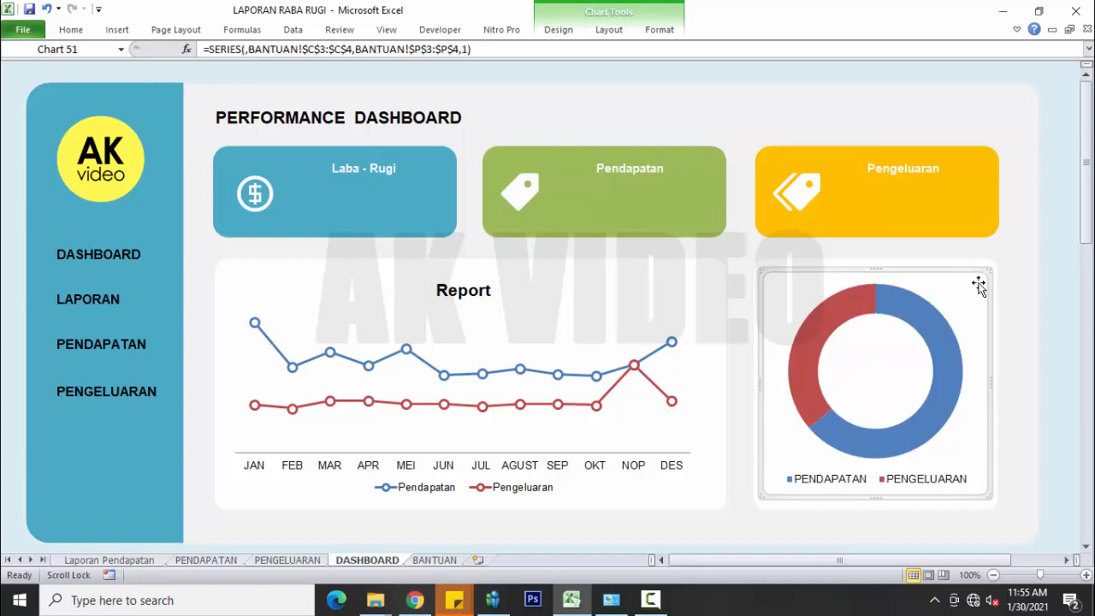
click(978, 283)
click(837, 481)
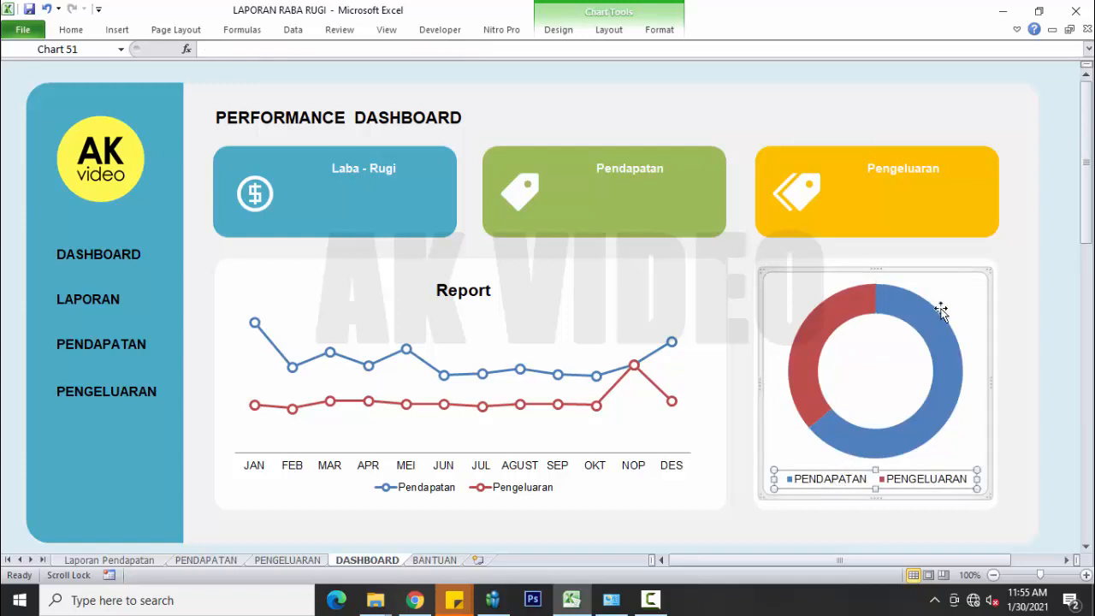
click(968, 293)
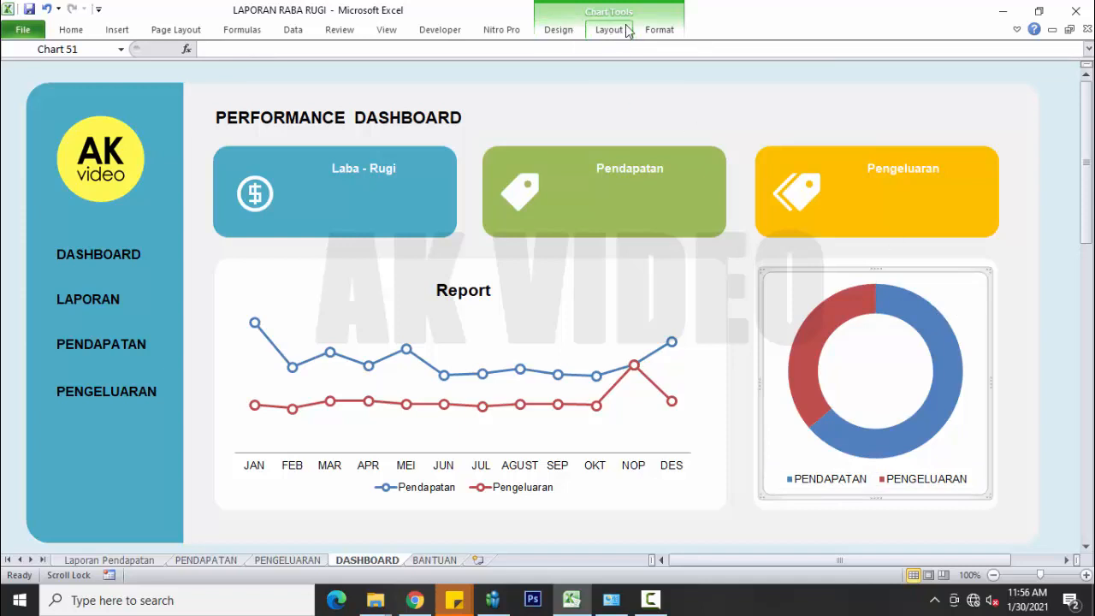
click(657, 30)
click(571, 32)
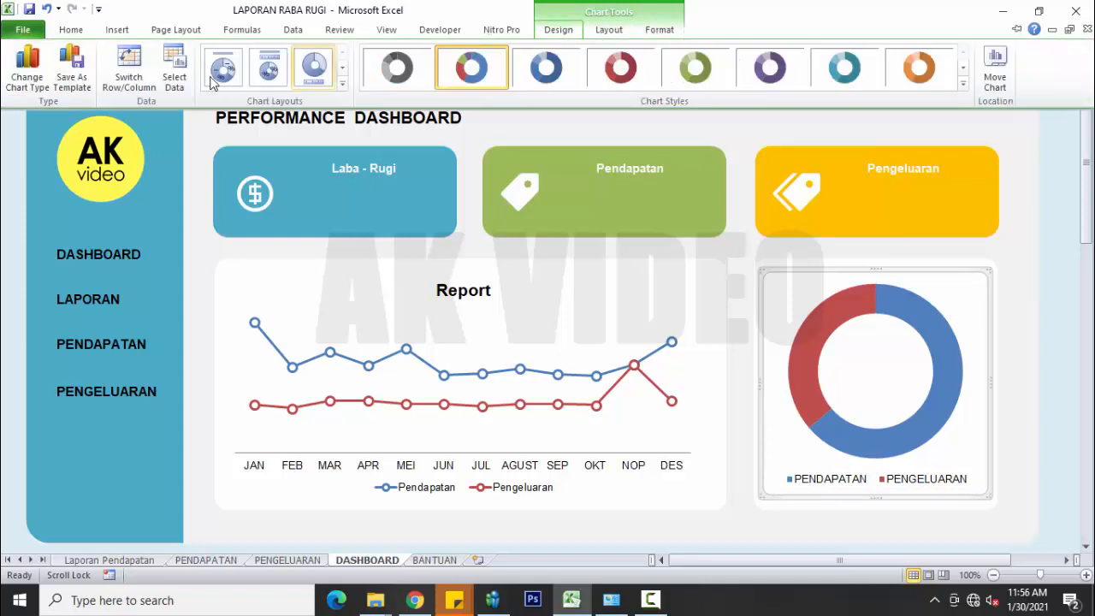
click(175, 64)
click(388, 314)
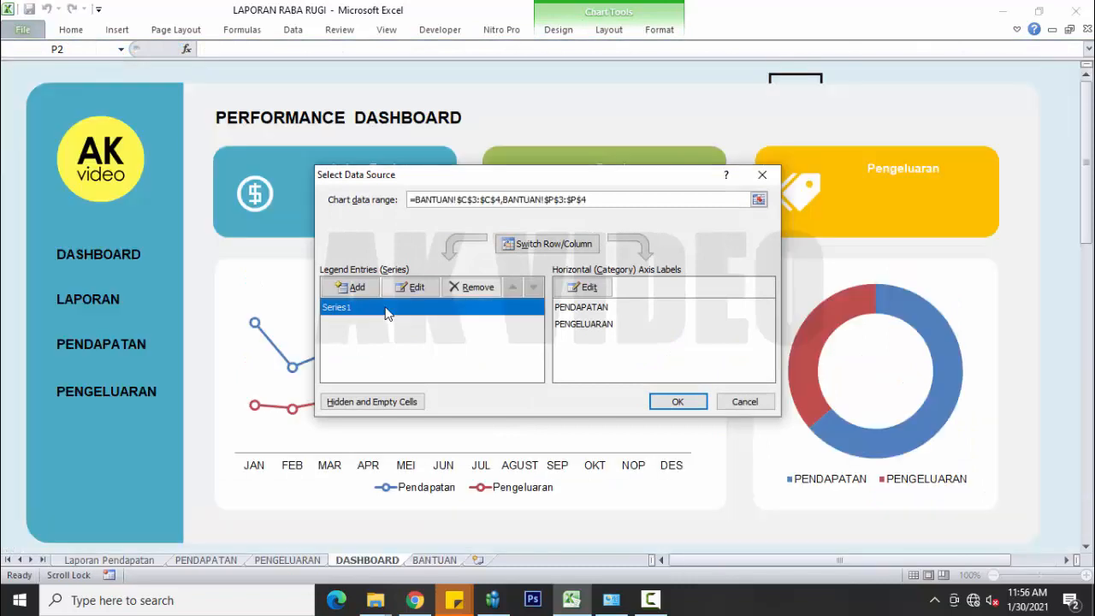
click(768, 174)
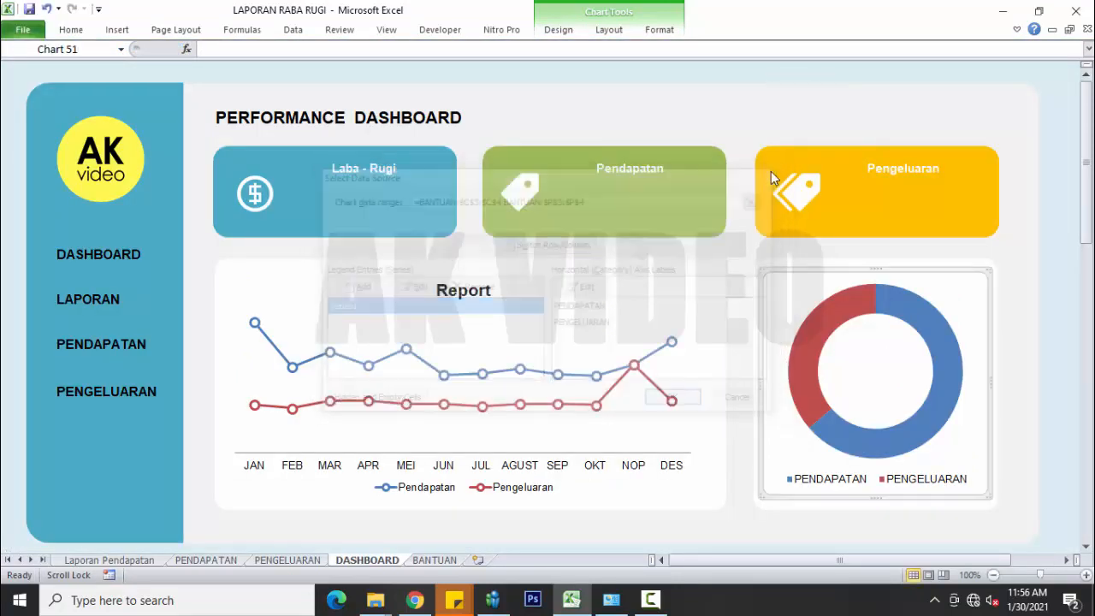
On BANTUAN, retype the labels in C3 and C4 in capitalized lowercase as Pendapatan and Pengeluaran.
click(433, 560)
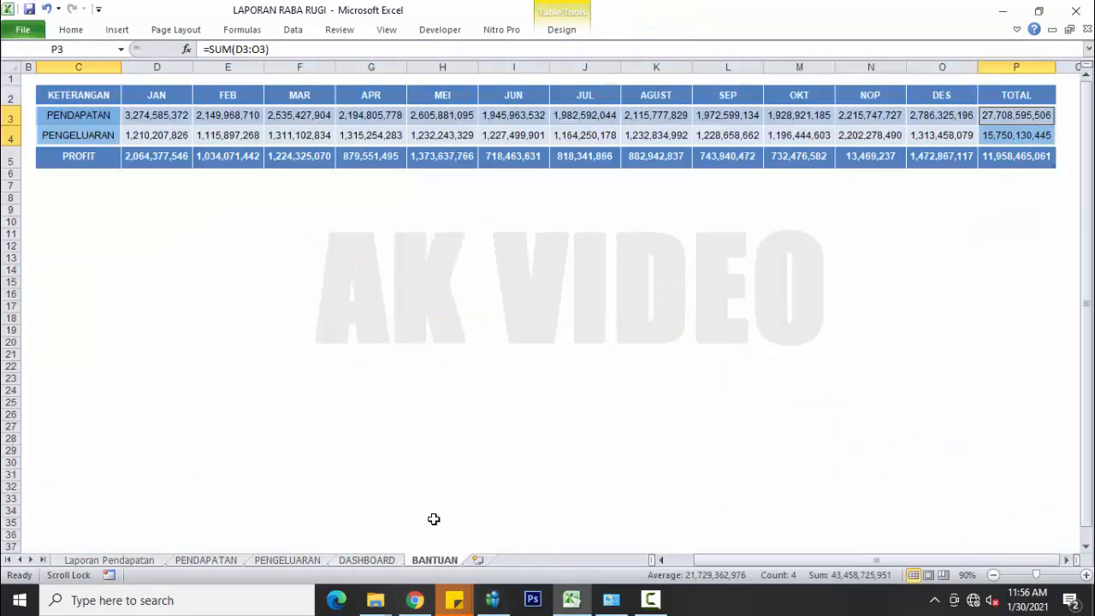
click(96, 119)
double_click(96, 119)
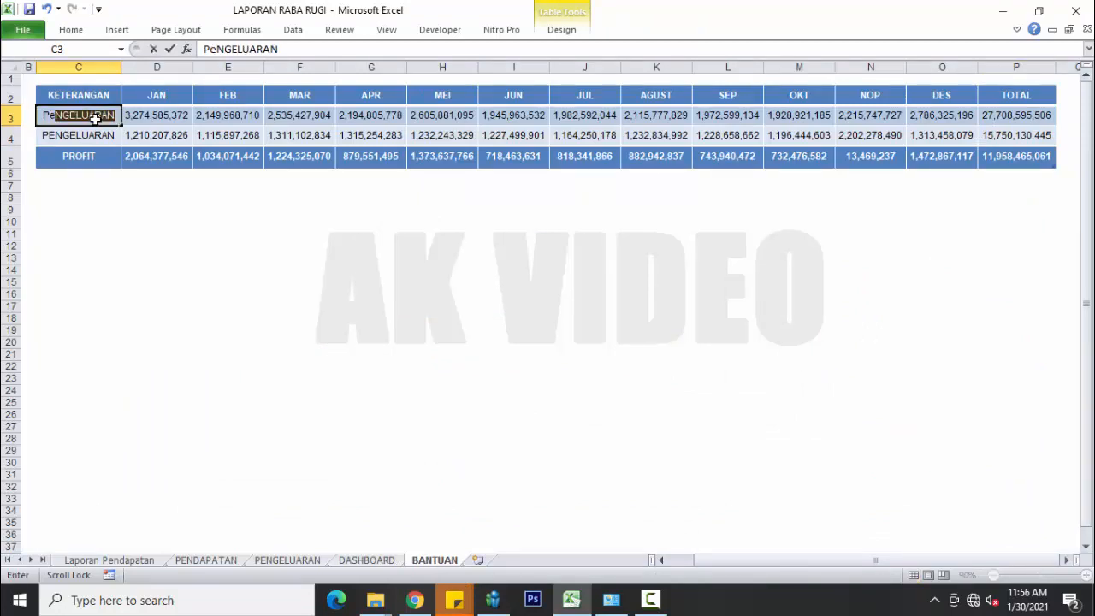
text(Pendapatan)
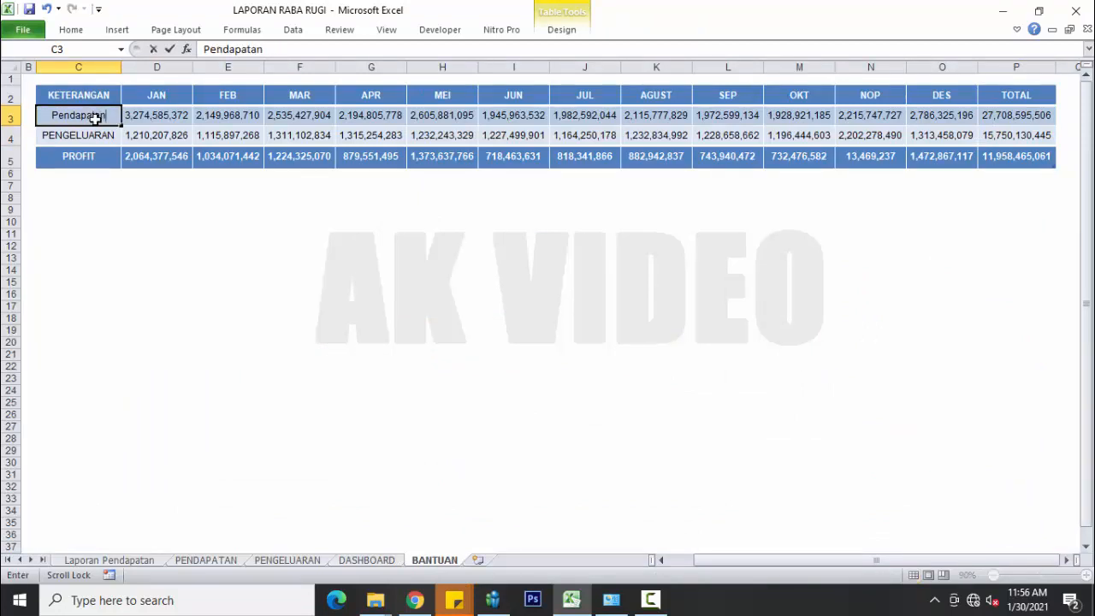
key(Return)
text(]engeluaran)
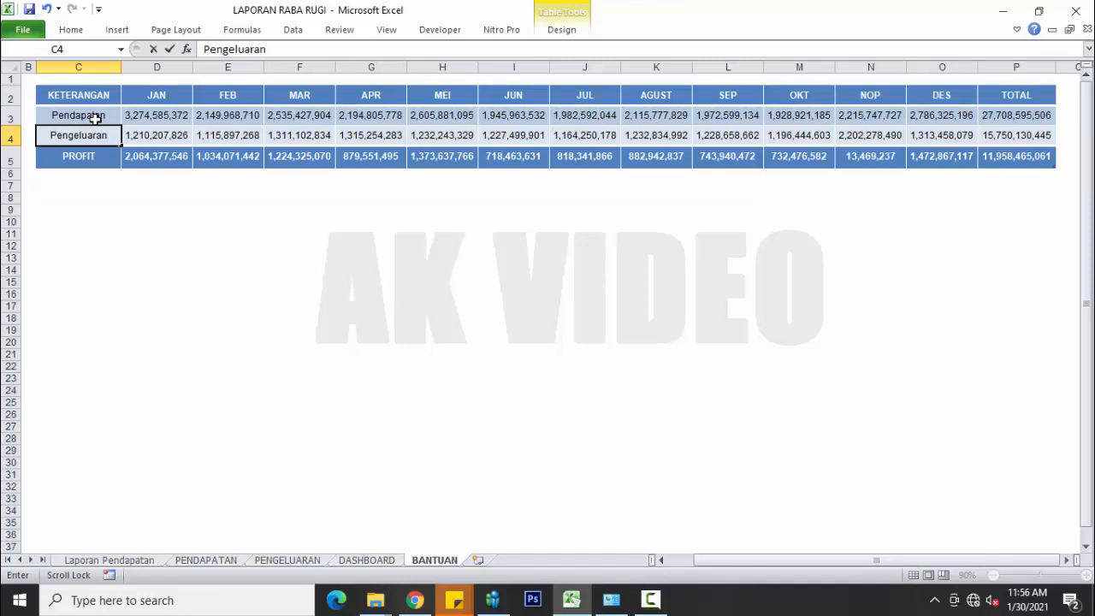
key(Return)
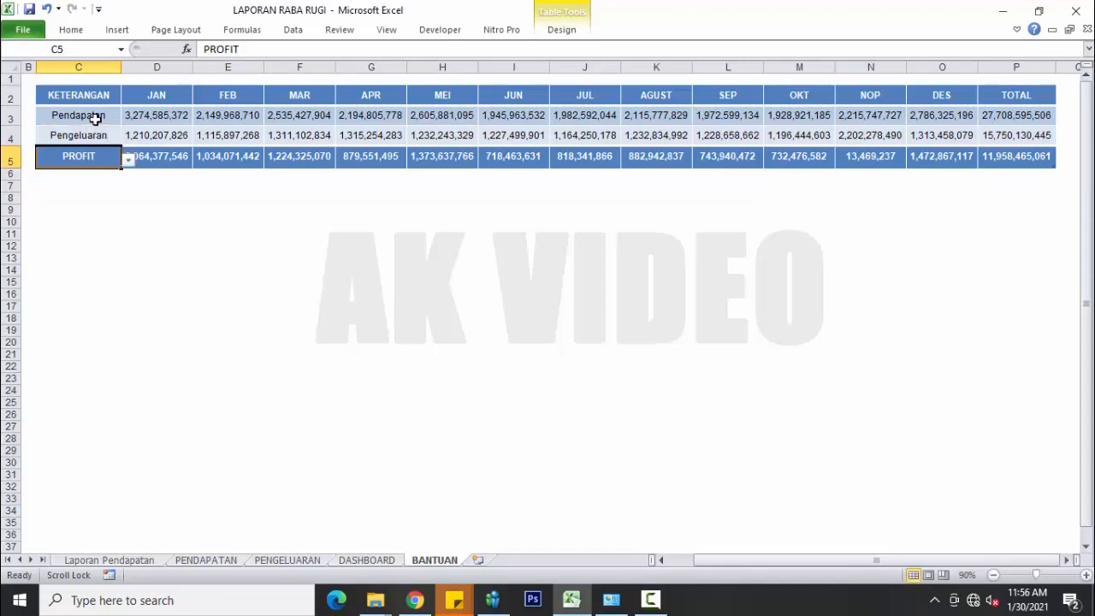
On DASHBOARD, set the outline colour of the Pengeluaran series in the line chart to the standard Orange.
click(367, 560)
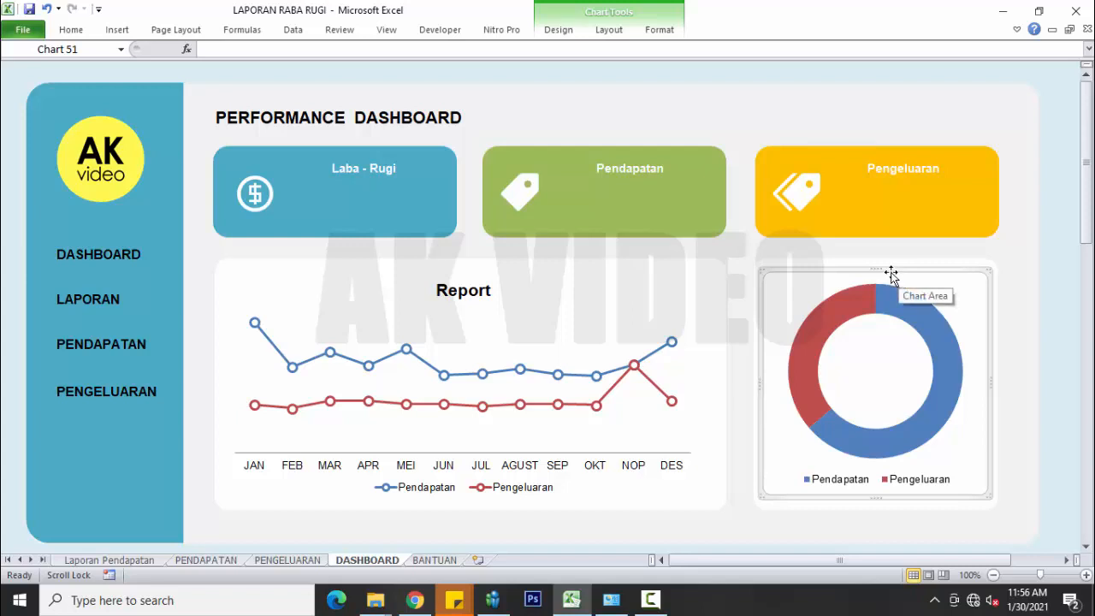
mouse_move(598, 380)
click(598, 406)
click(659, 31)
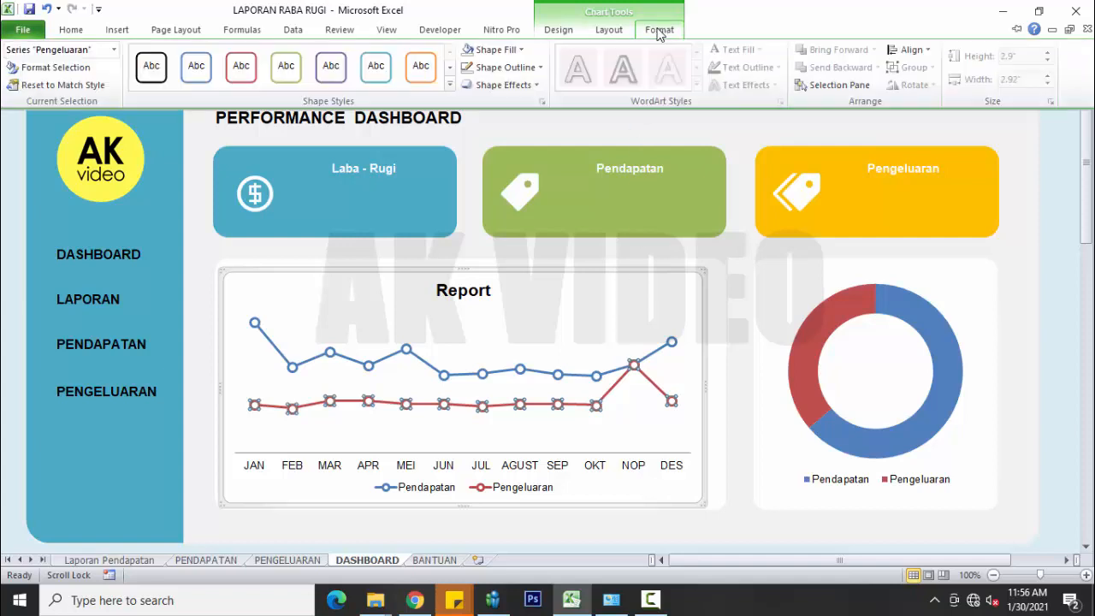
click(540, 68)
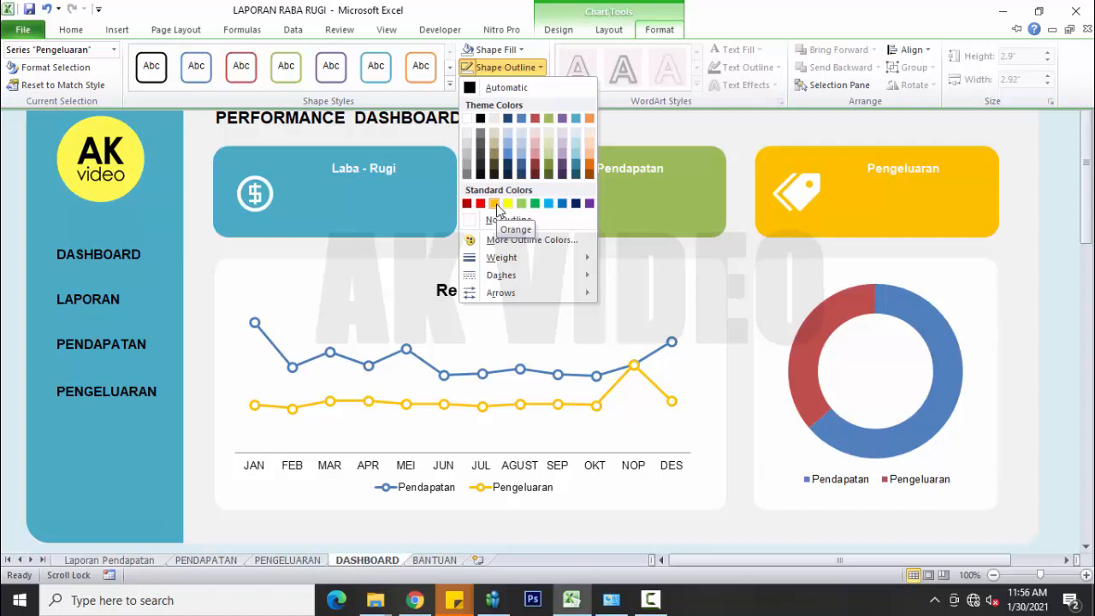
click(496, 205)
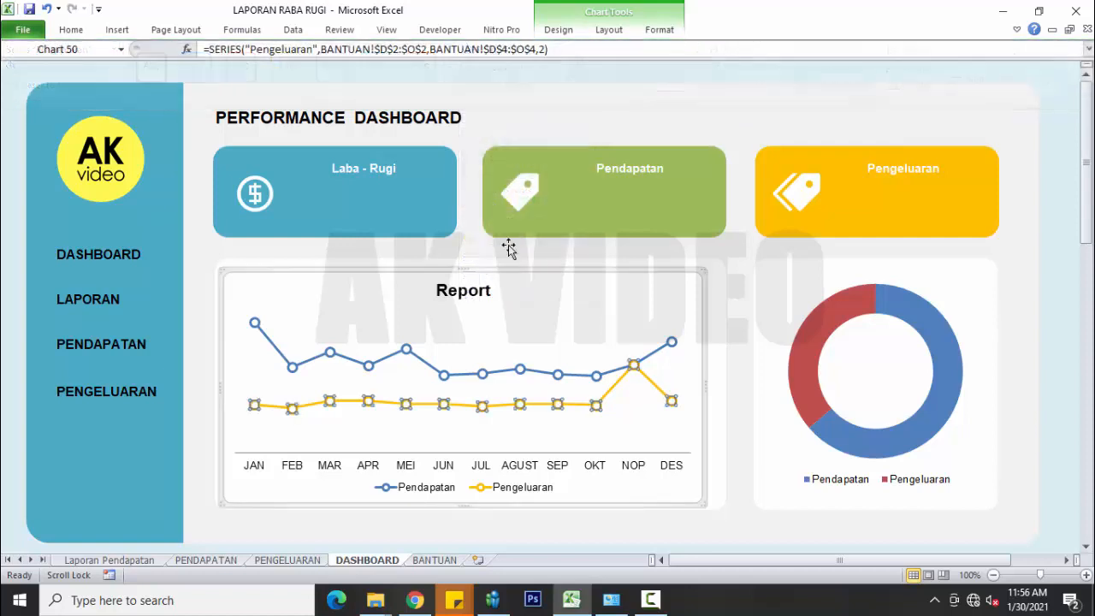
Set the outline colour of the Pendapatan series in the line chart to the green theme colour.
click(522, 371)
right_click(522, 371)
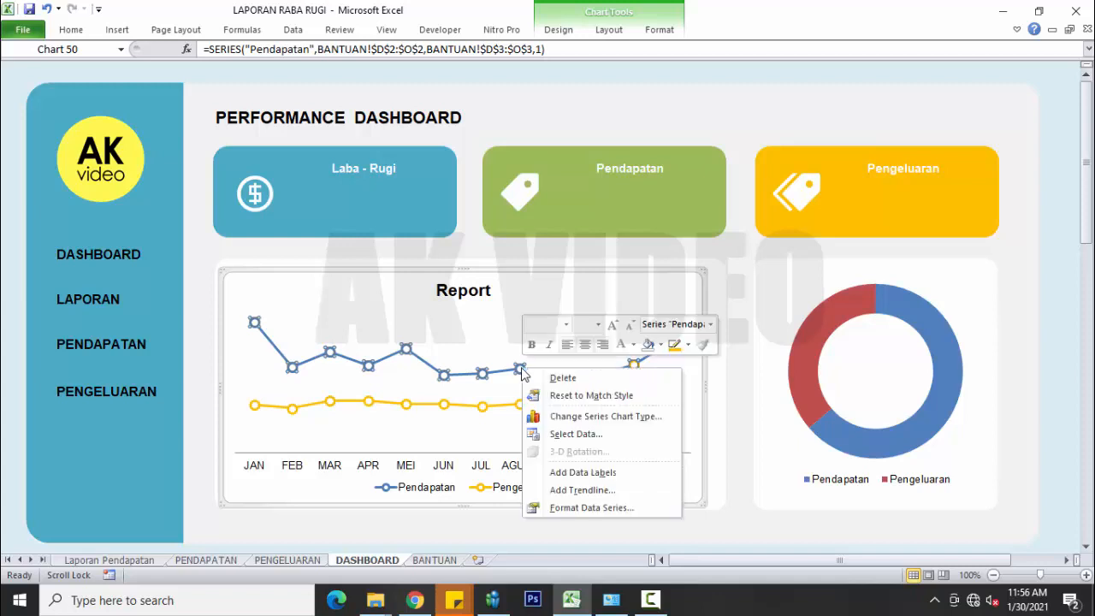
click(652, 30)
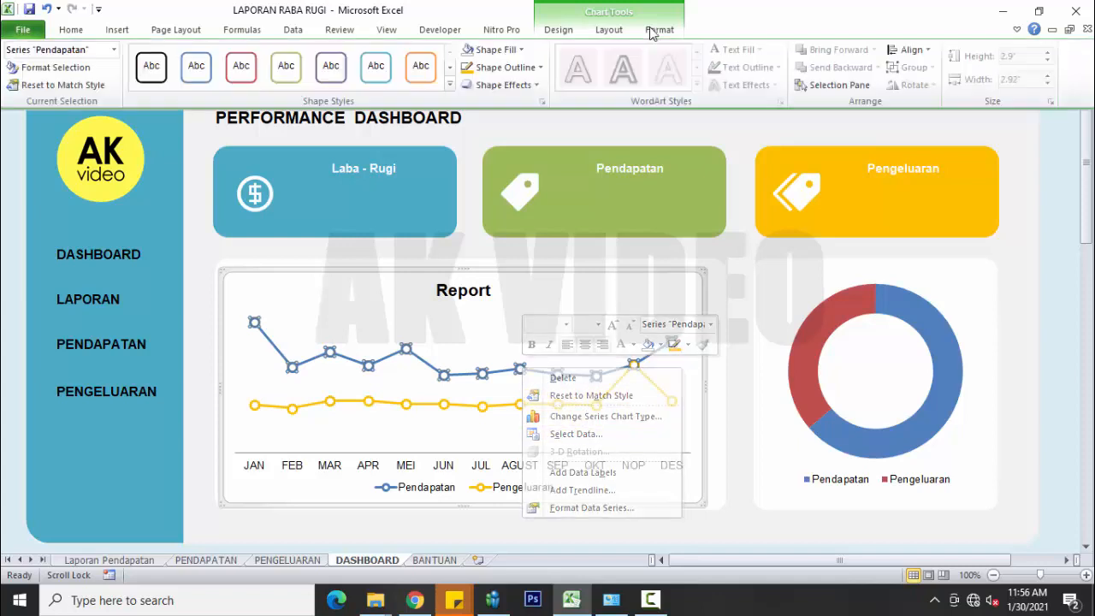
click(539, 68)
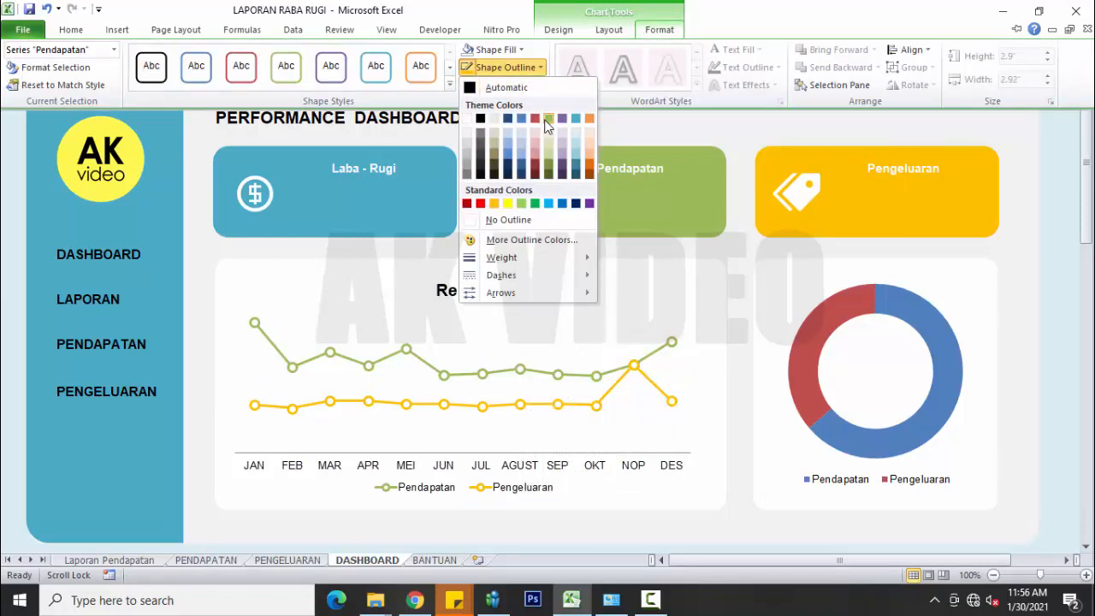